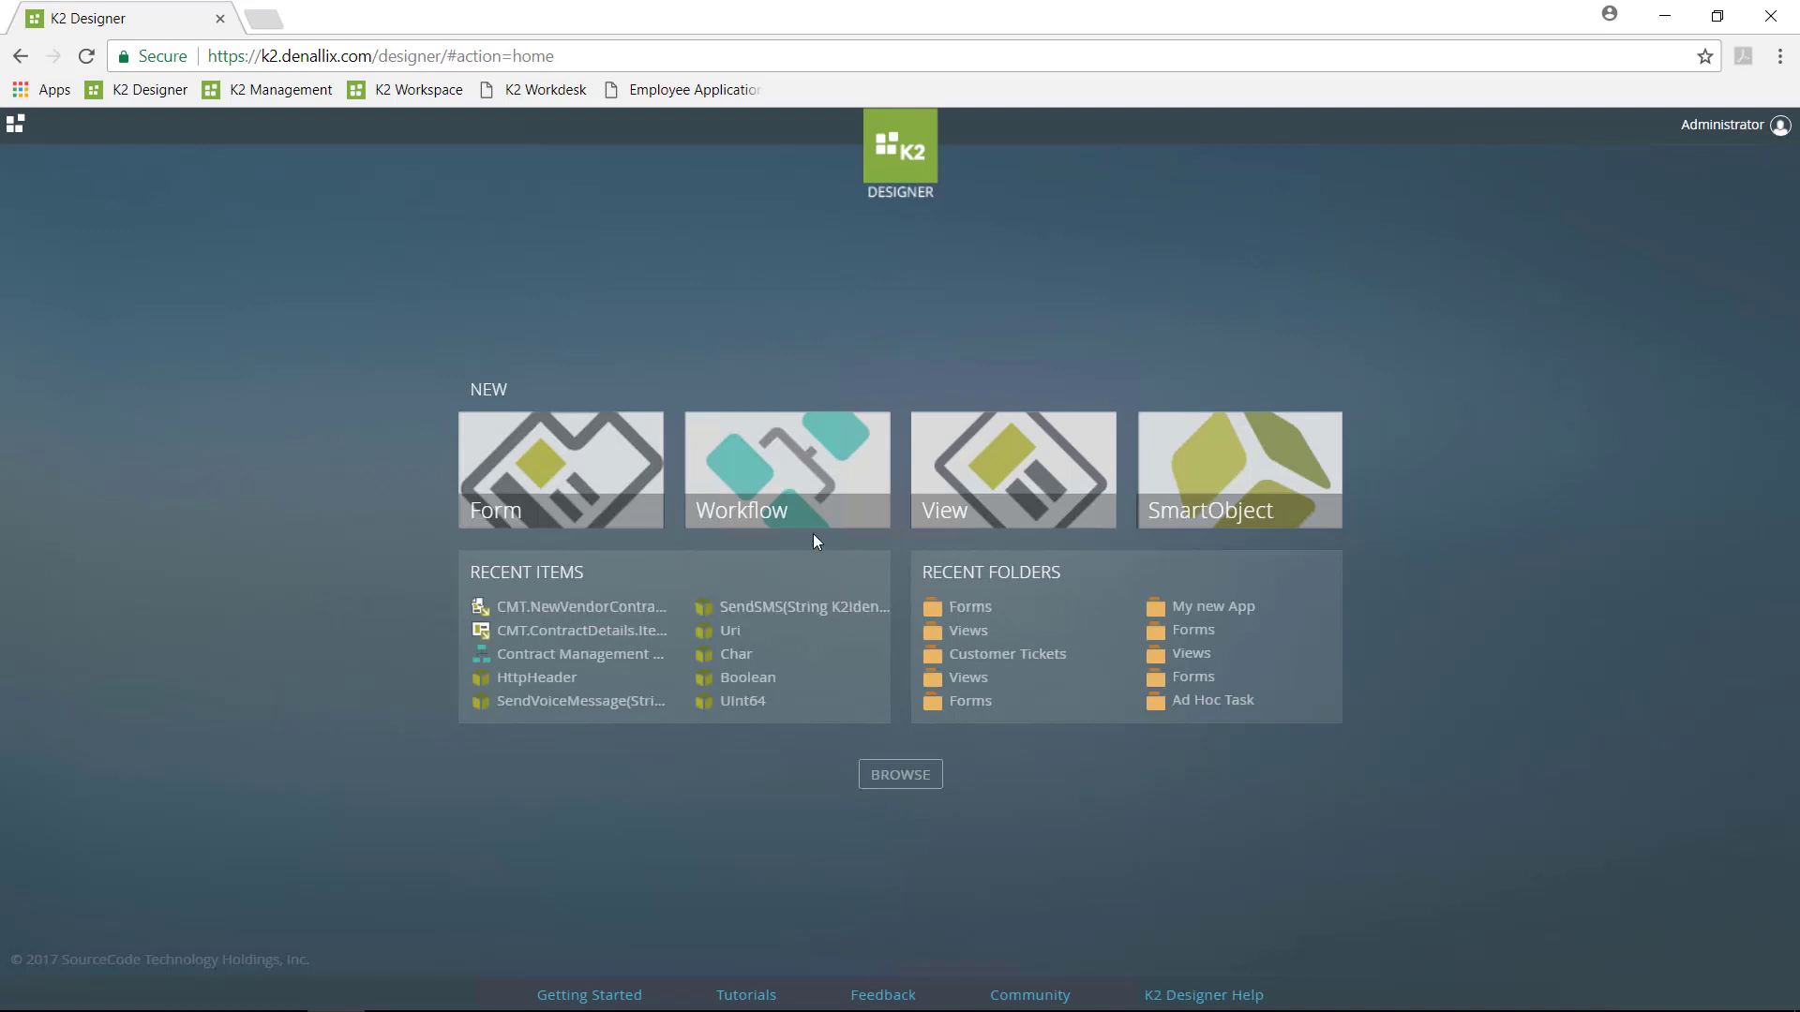
Step: Create a workflow named 'Expense Claim Workflow' and dismiss the welcome tour and add-steps tip
click(796, 499)
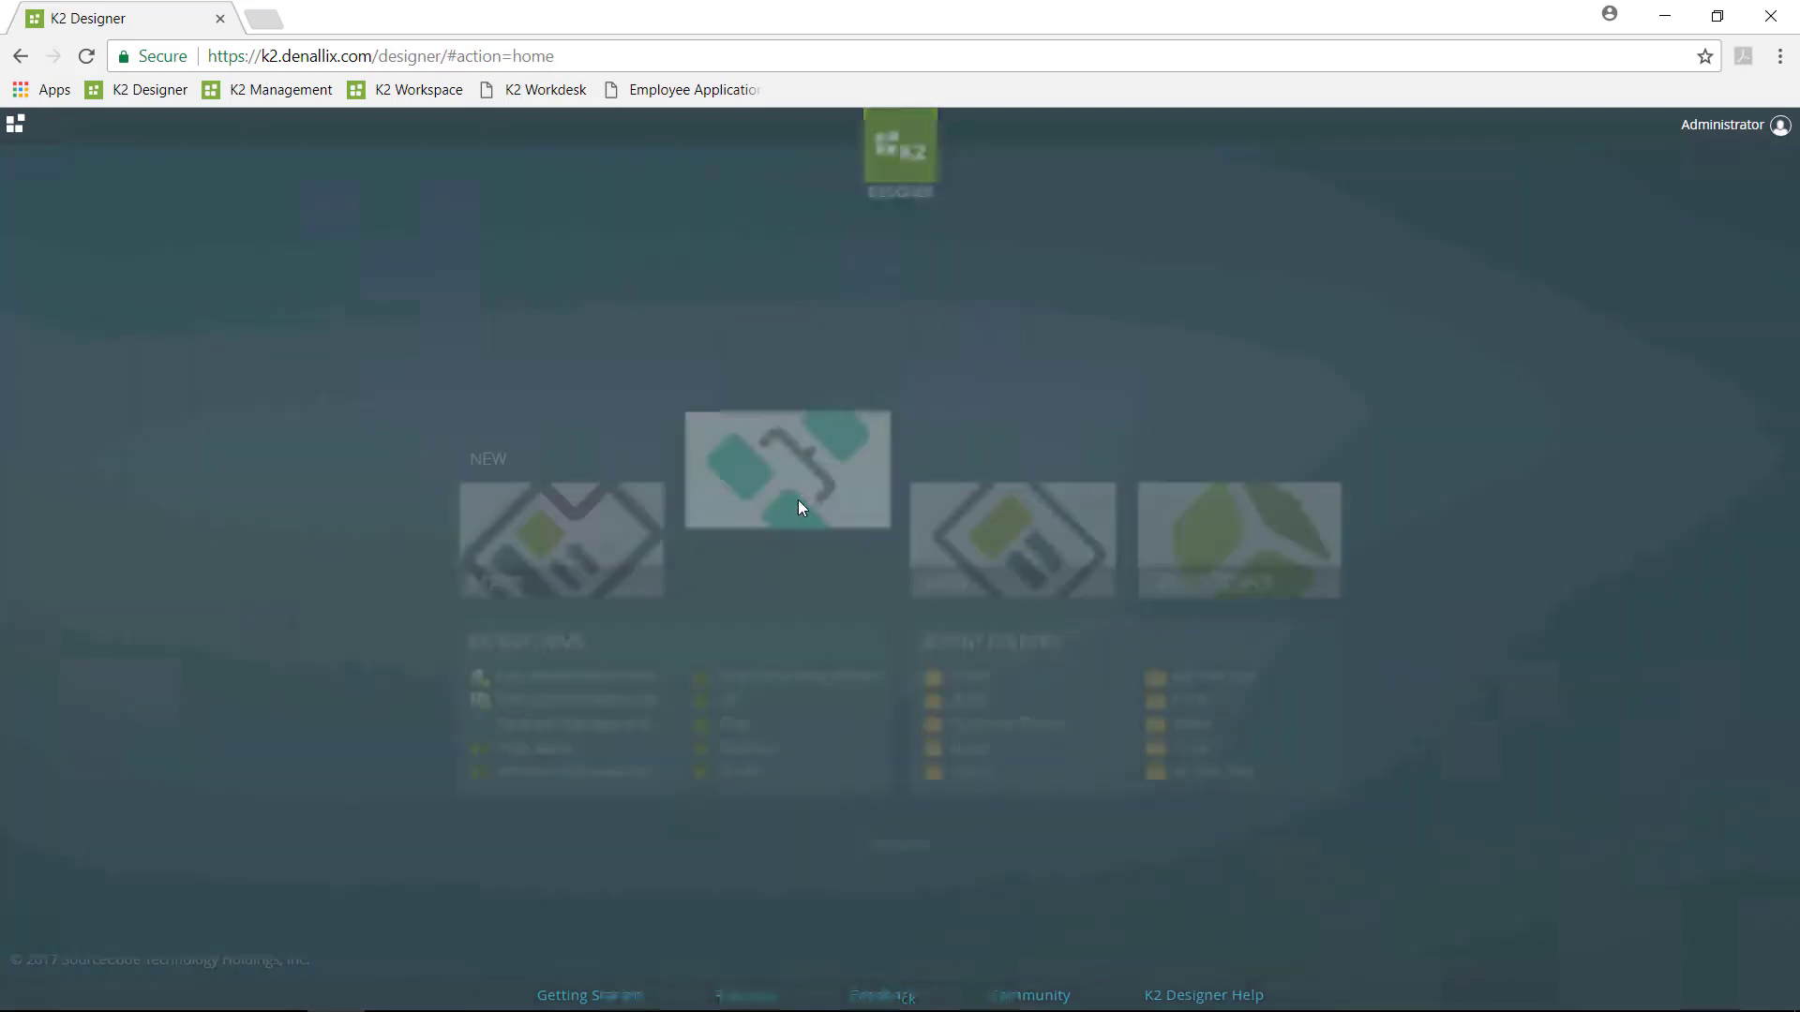
text(Expense Claim )
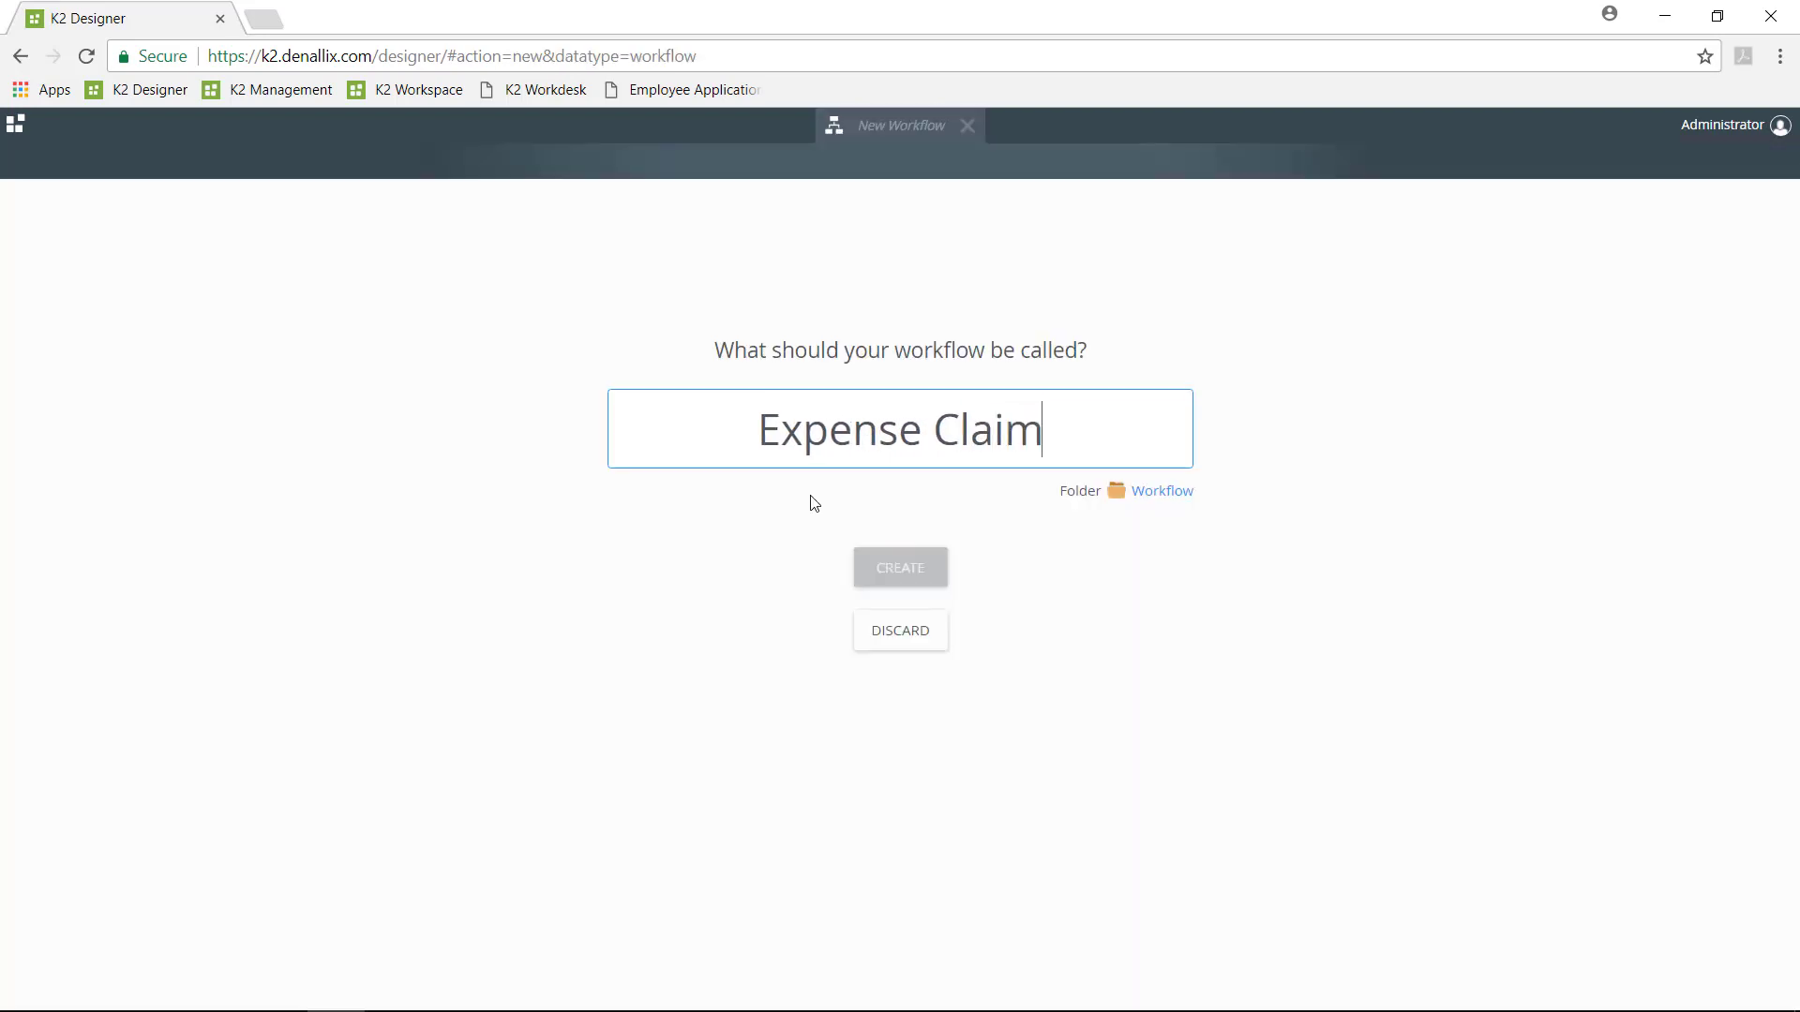
text(Workflow)
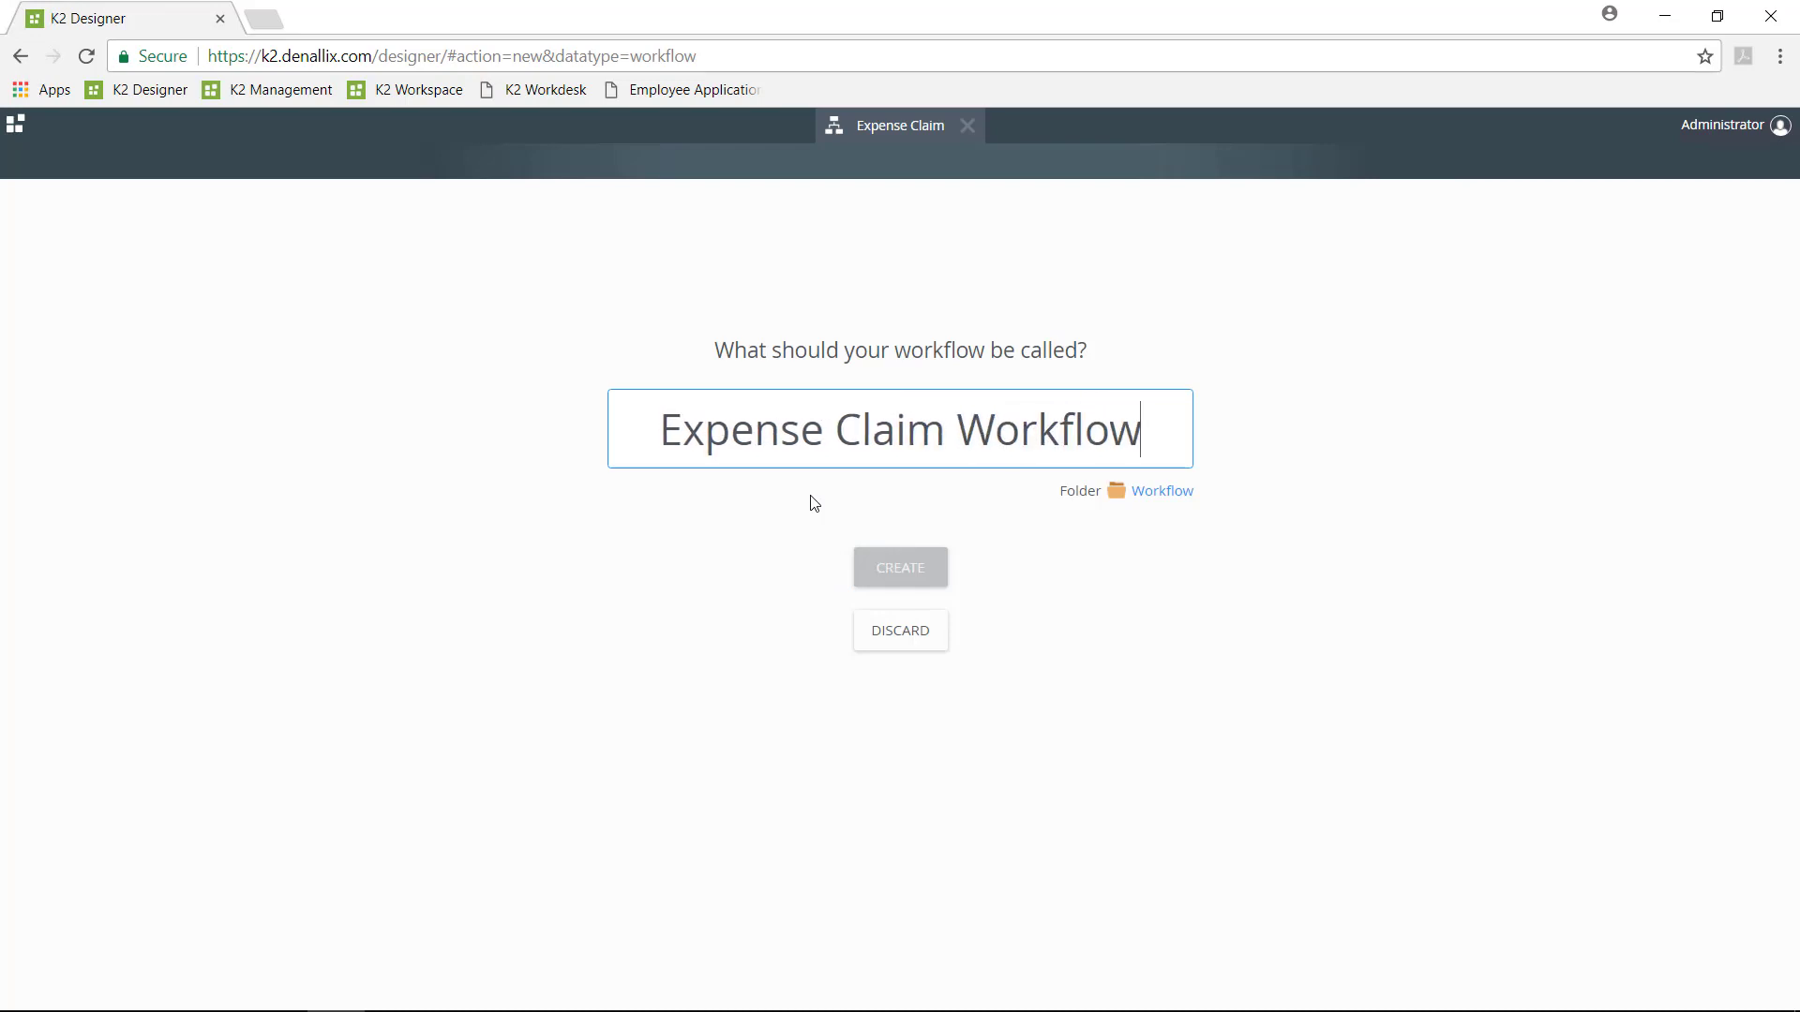
click(905, 582)
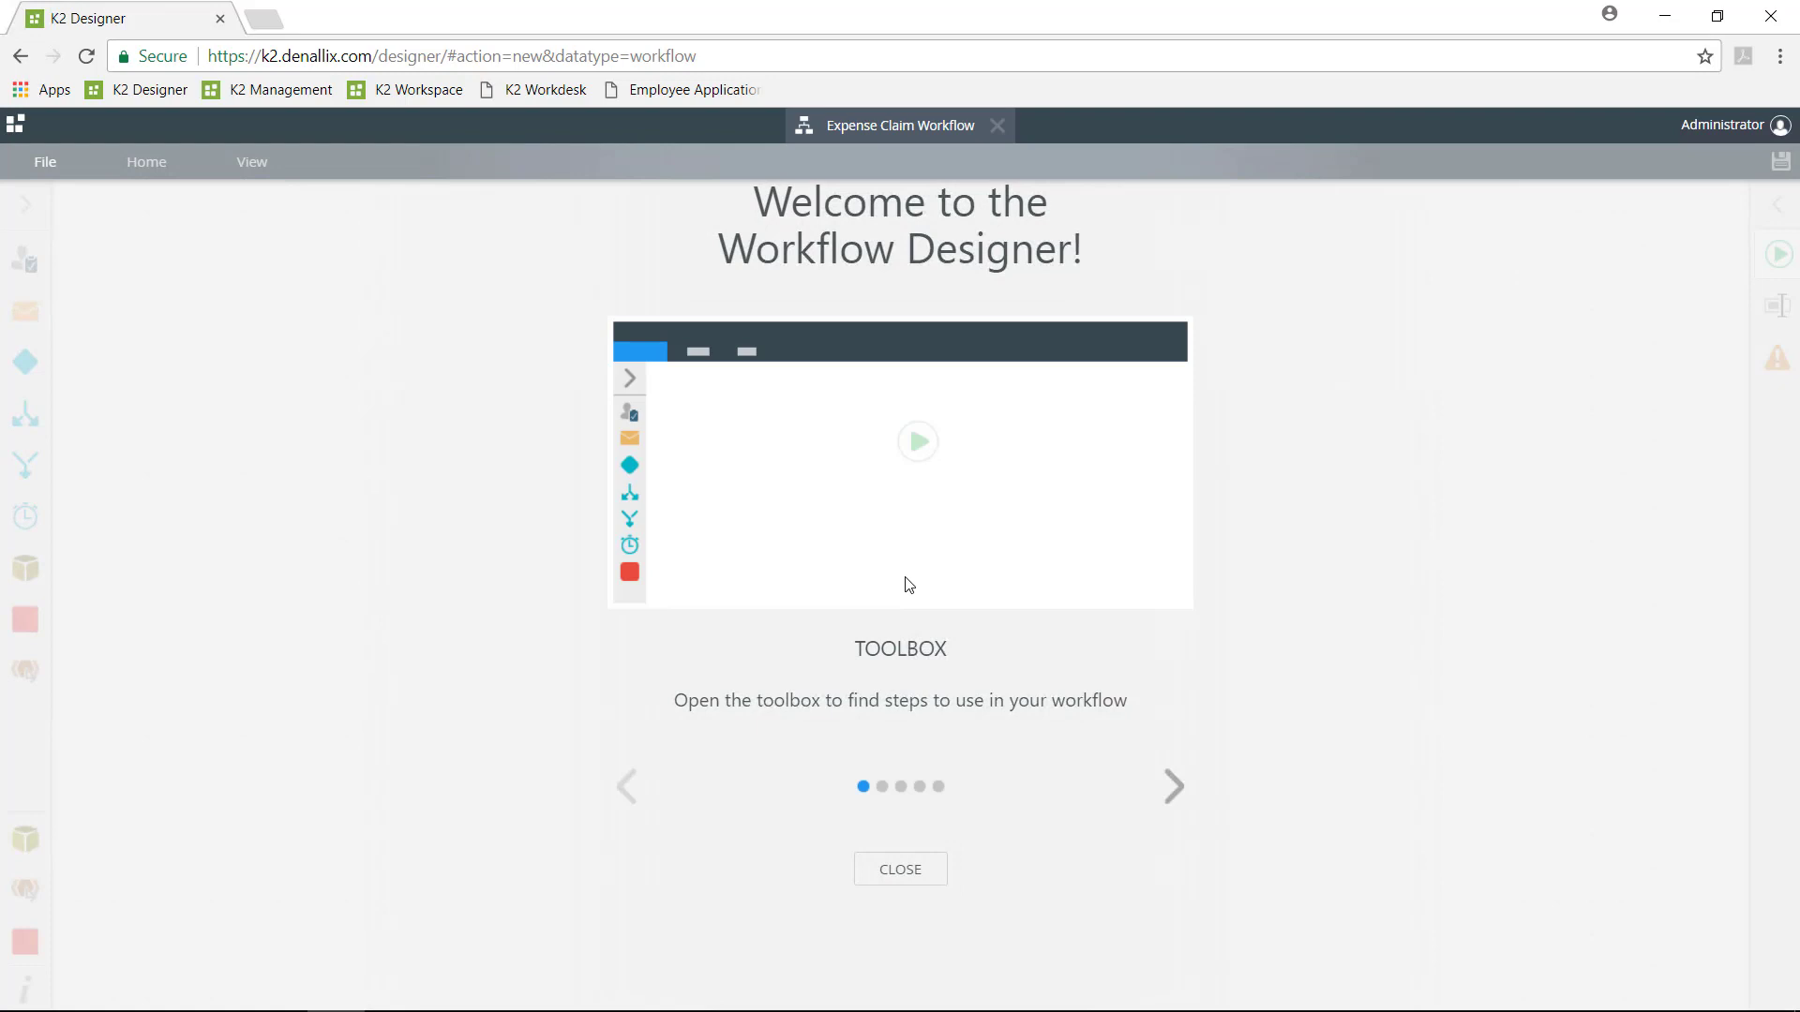
click(1173, 784)
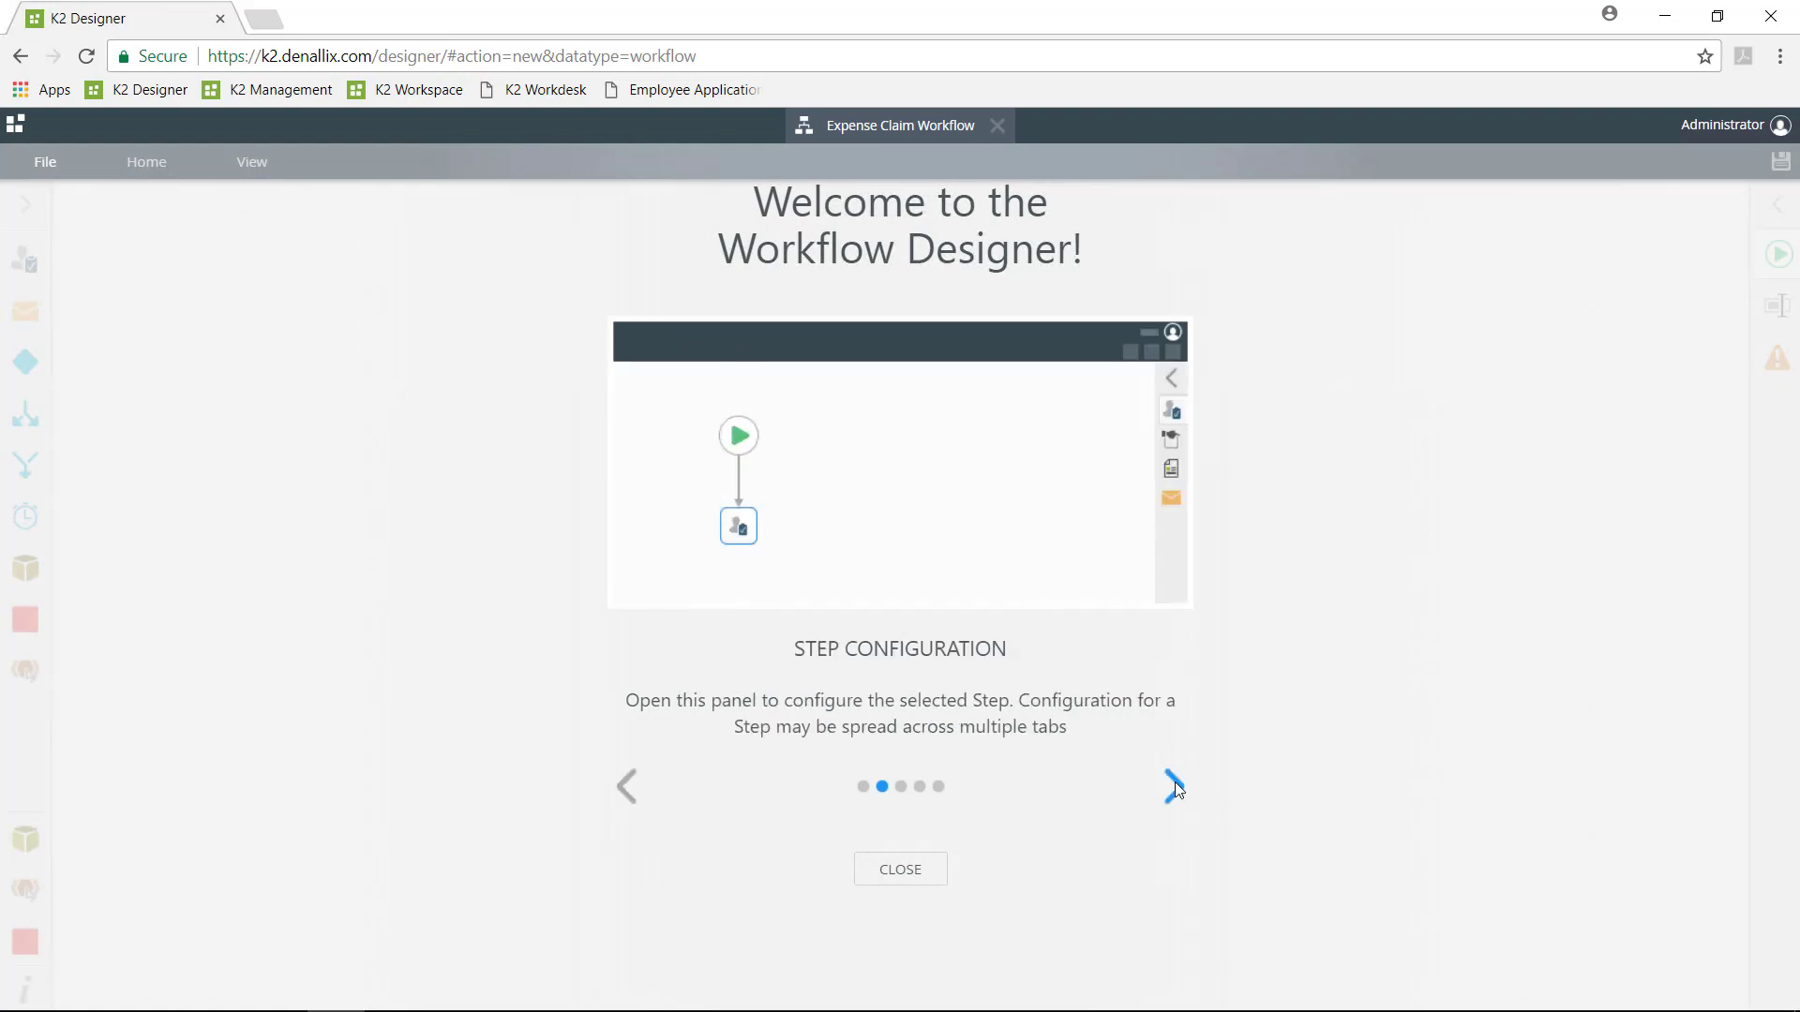
click(1173, 784)
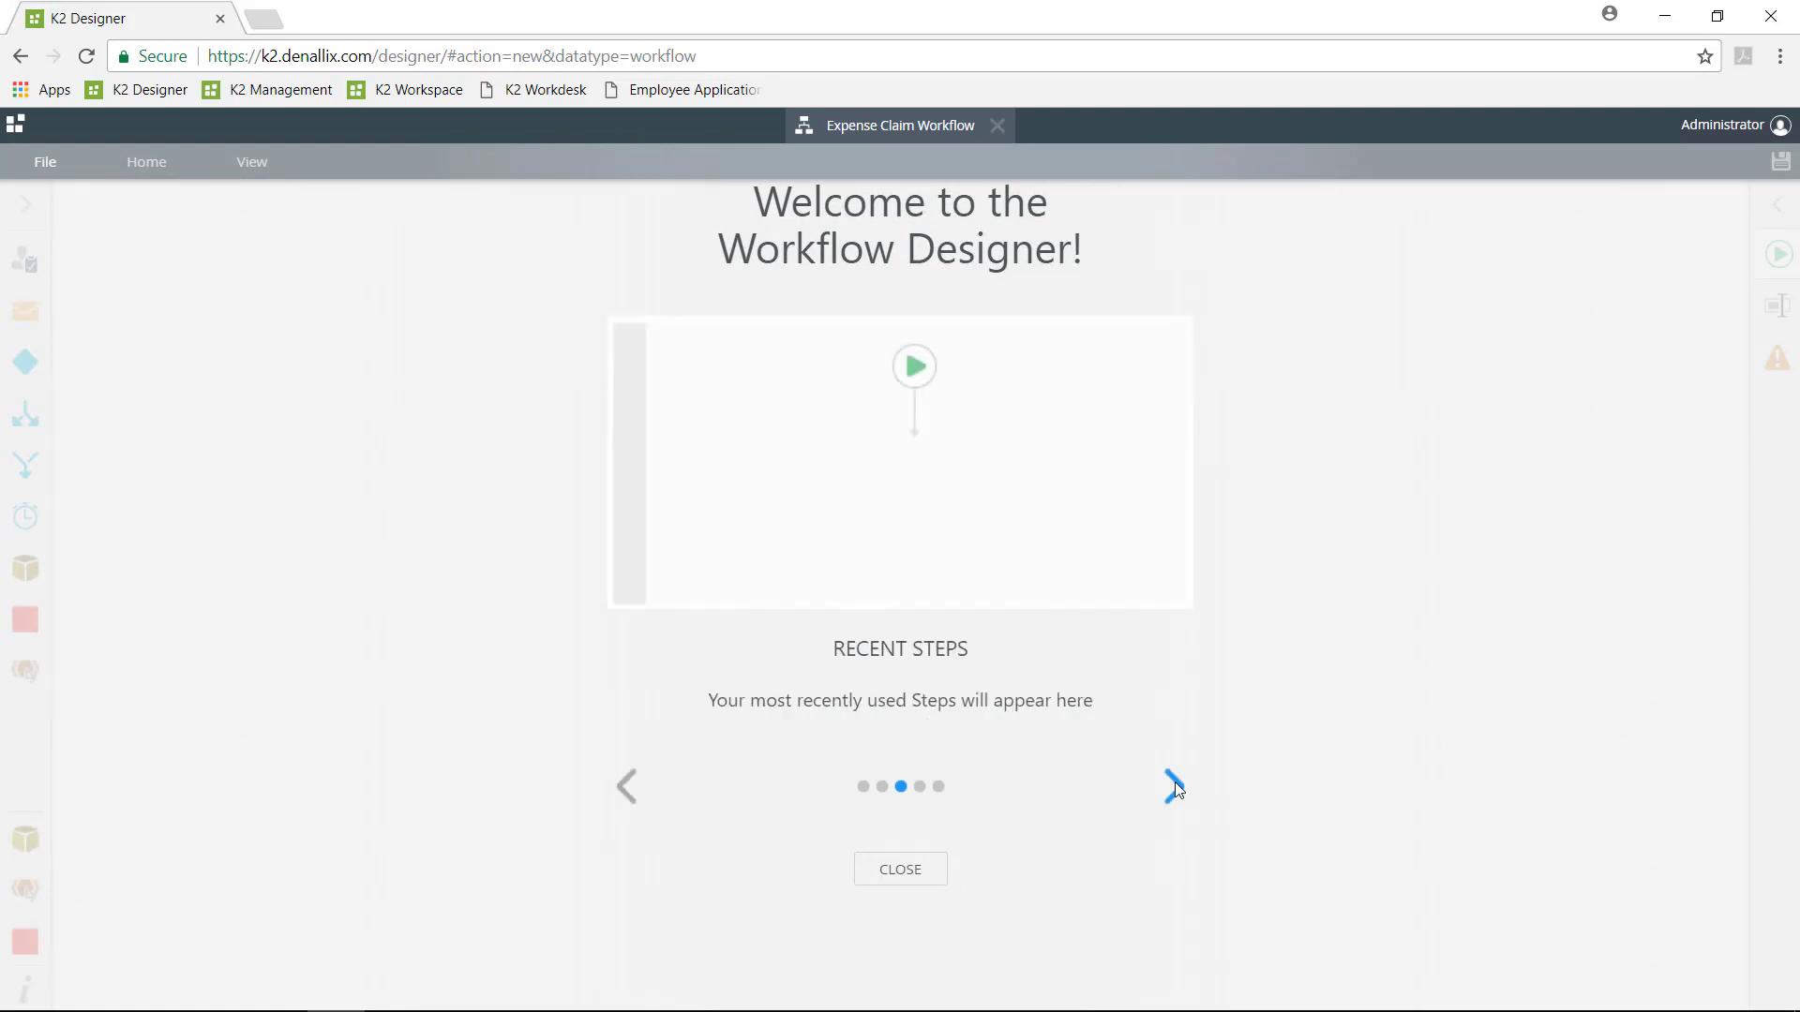
click(1175, 785)
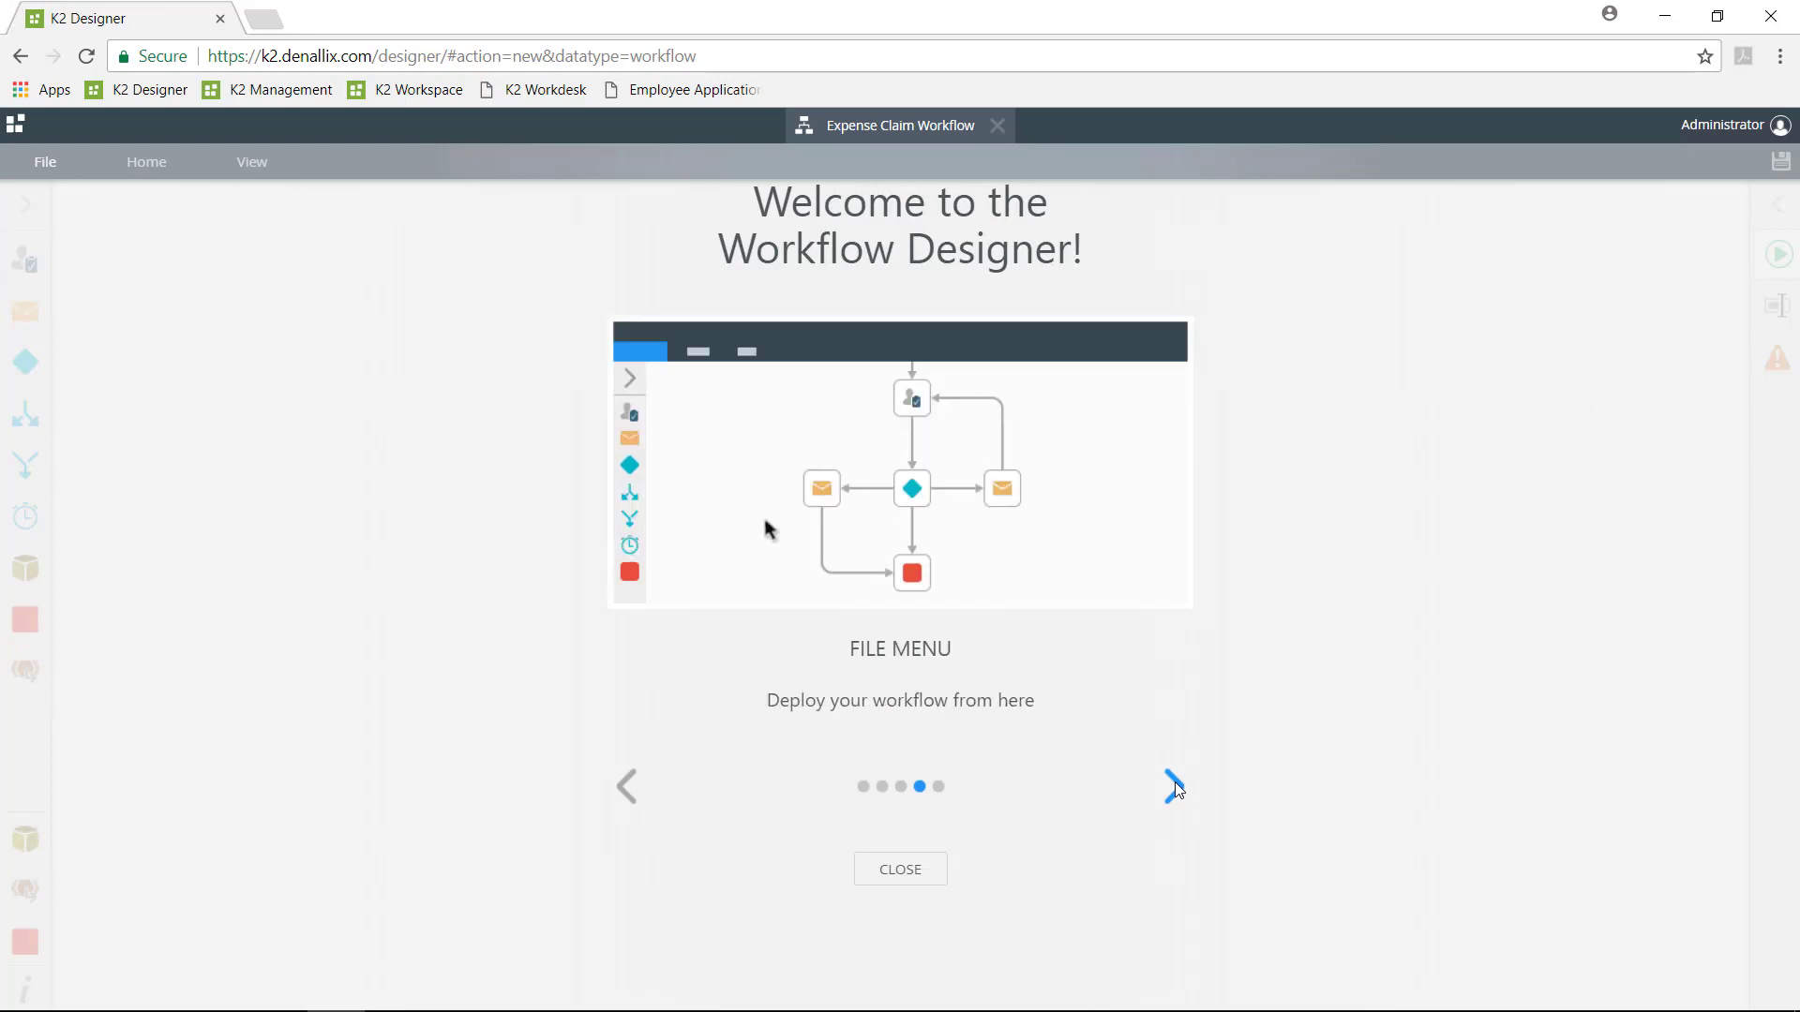
click(1174, 784)
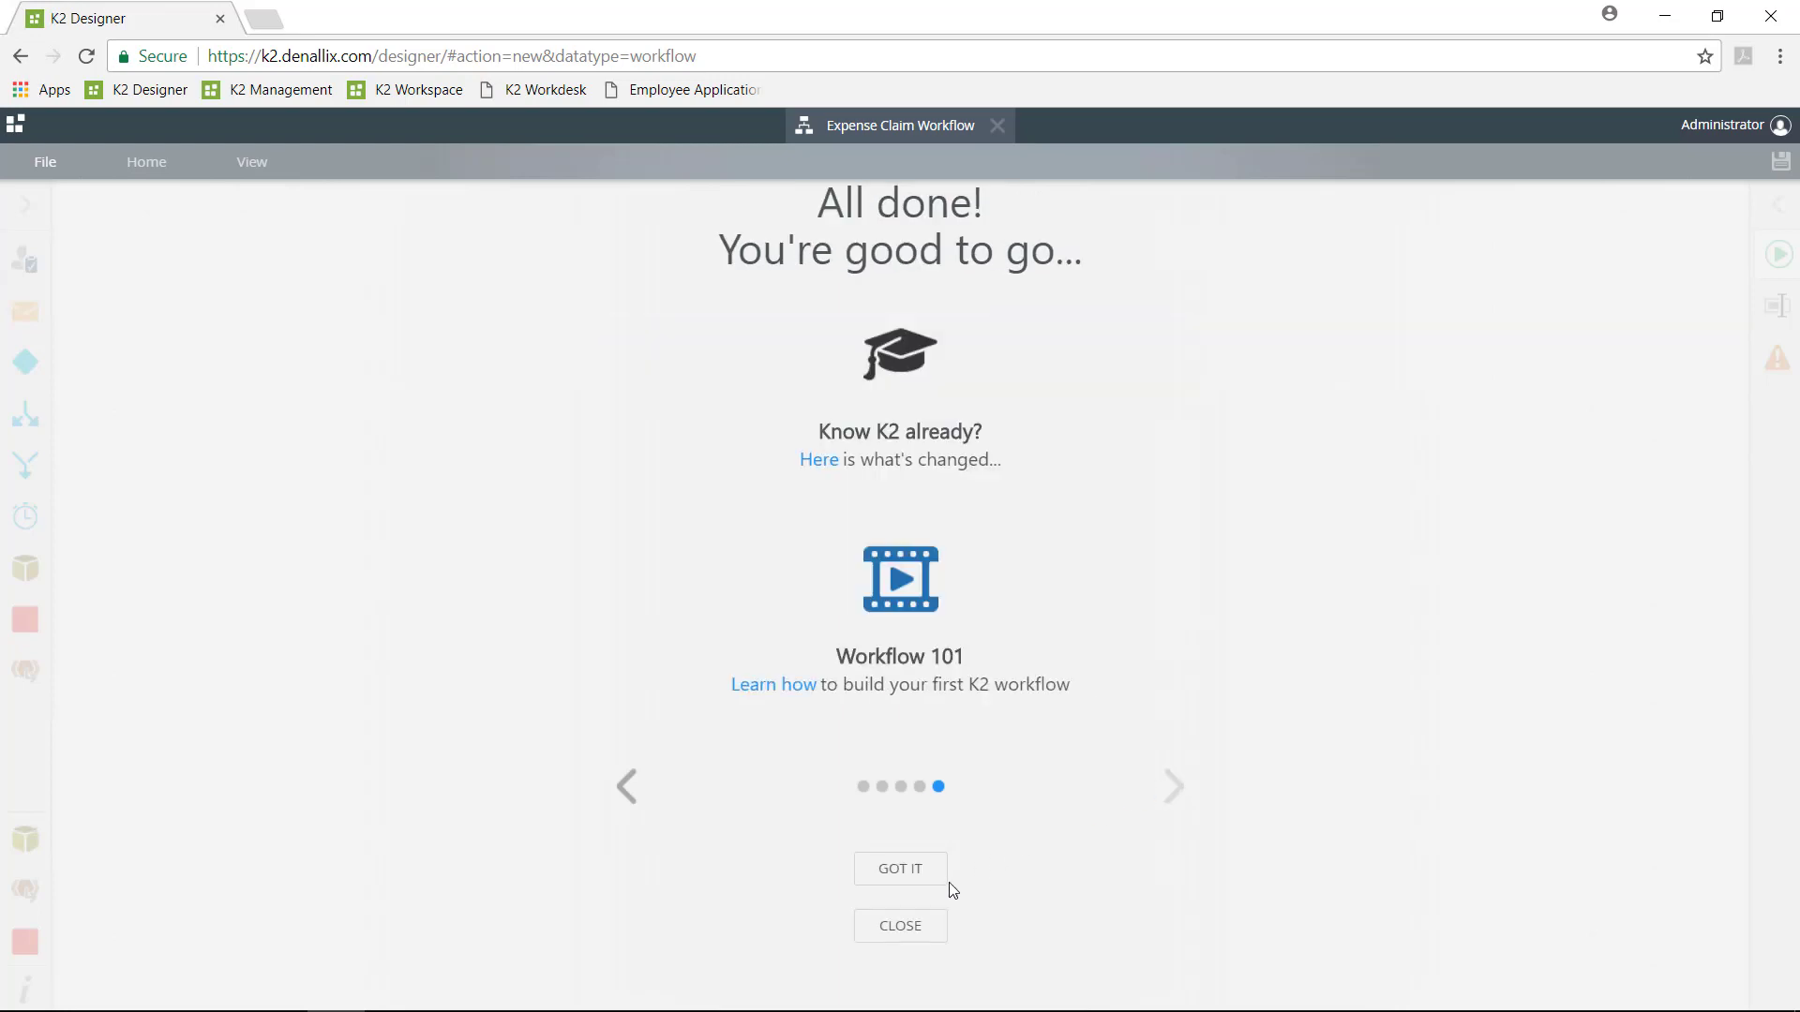
click(910, 938)
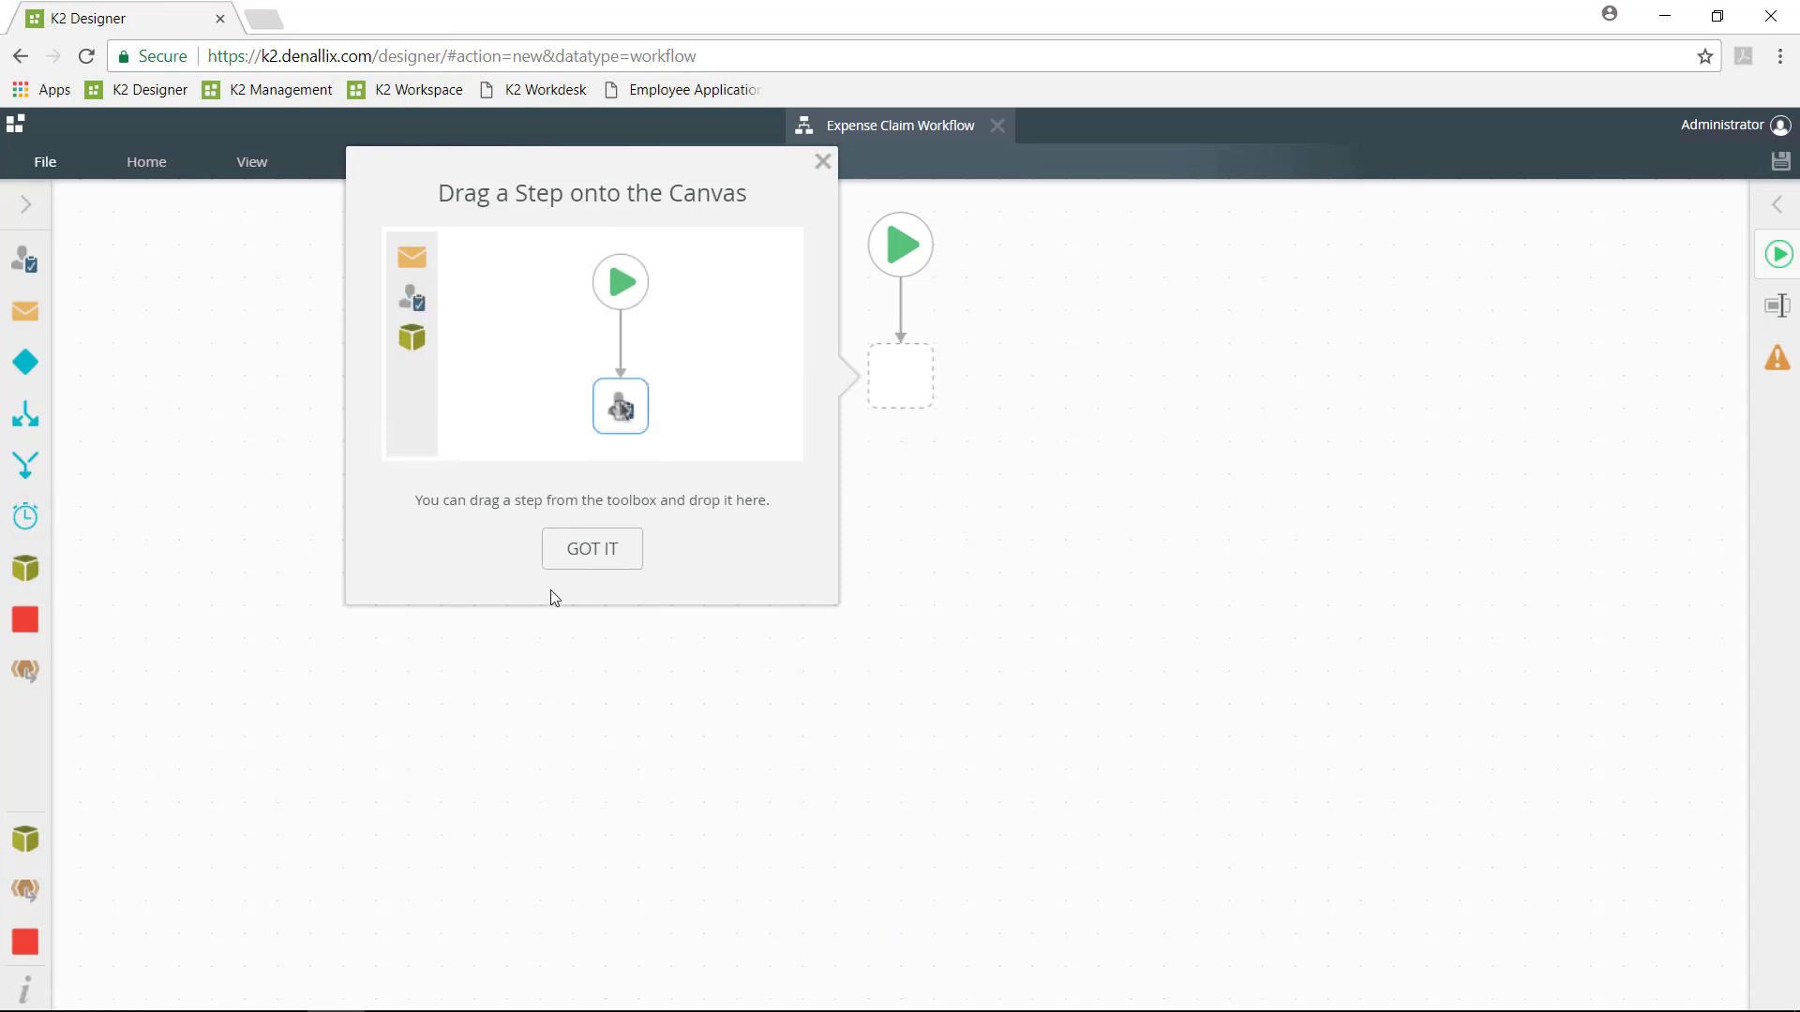
click(585, 557)
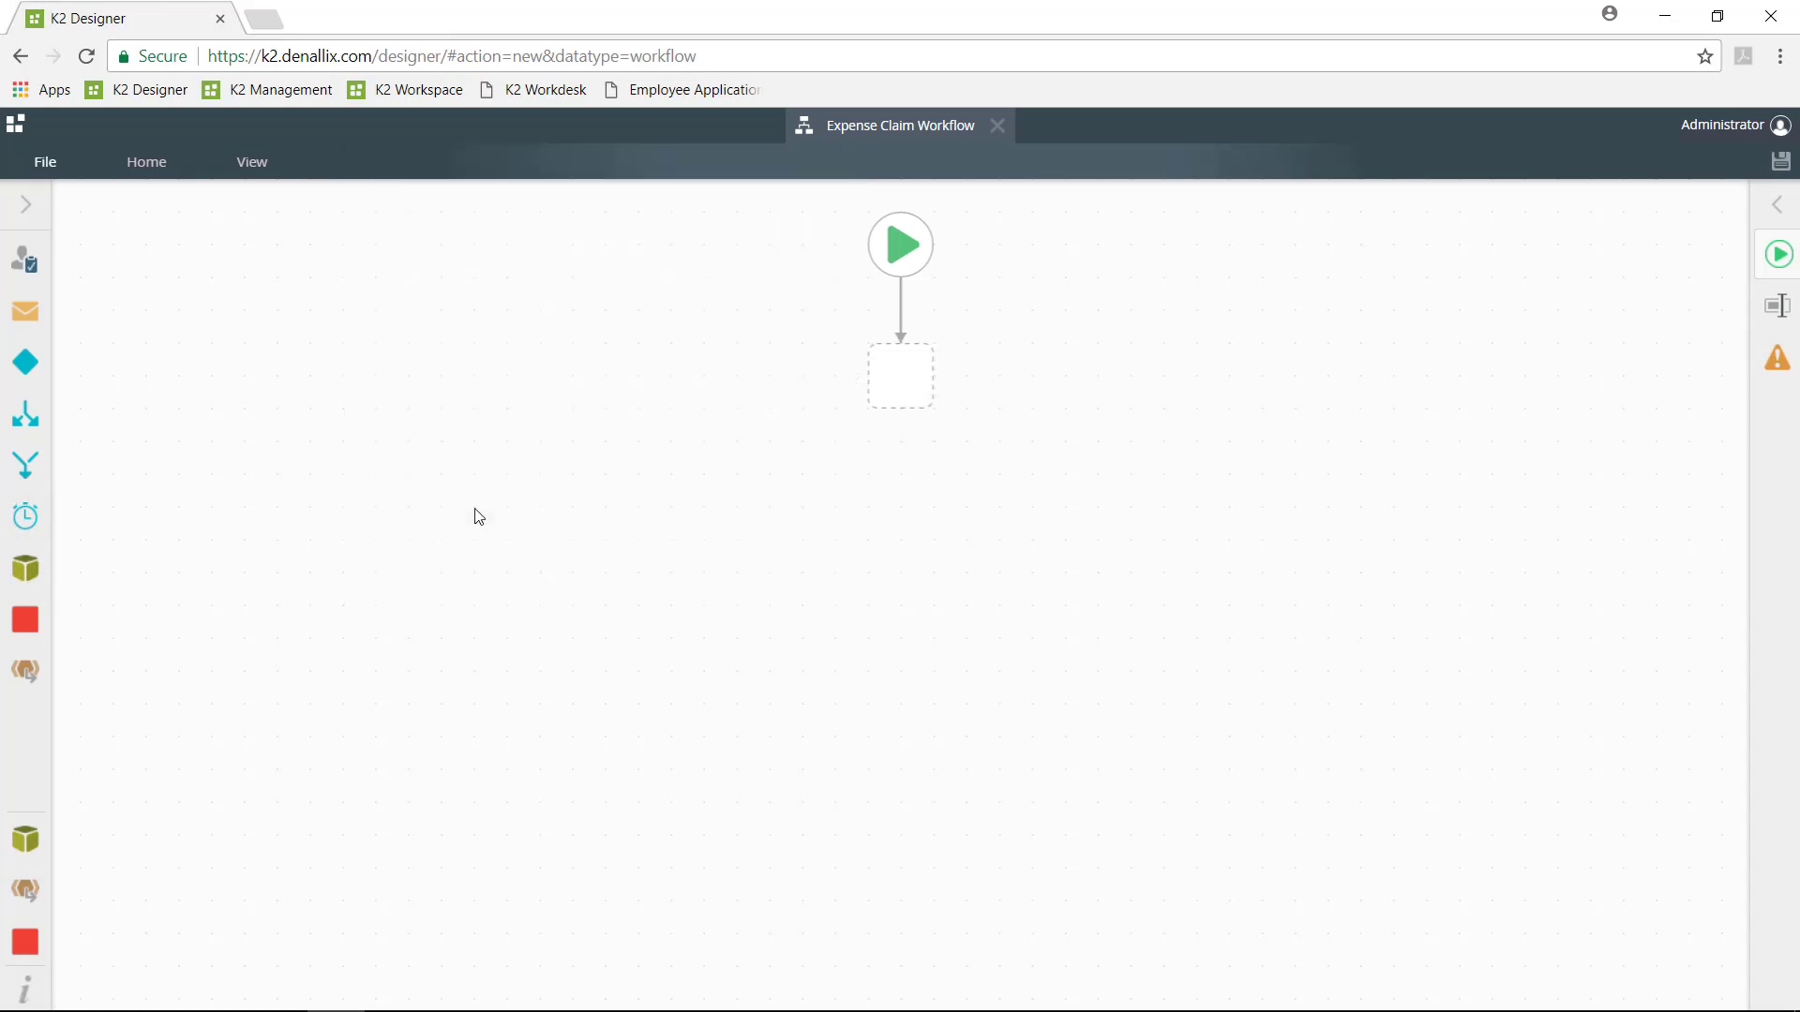
Step: Place a Send Email step after the start and add Set Folio to it
click(22, 214)
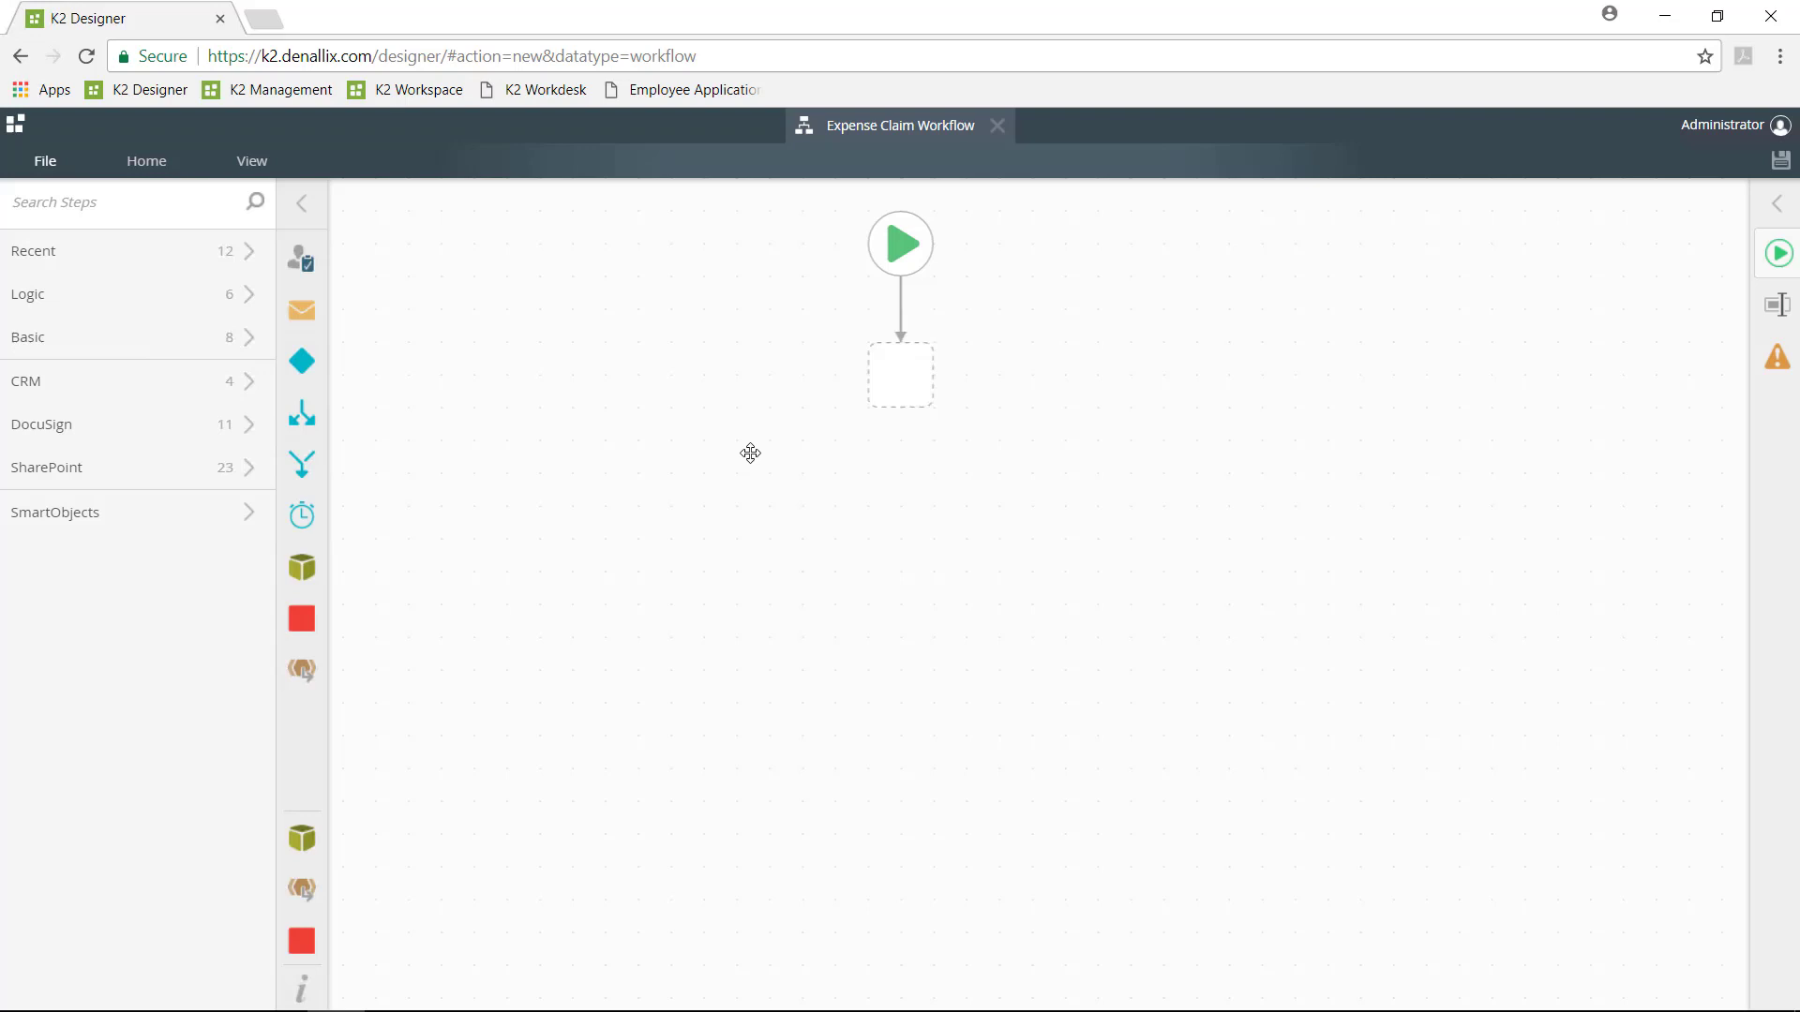
click(35, 348)
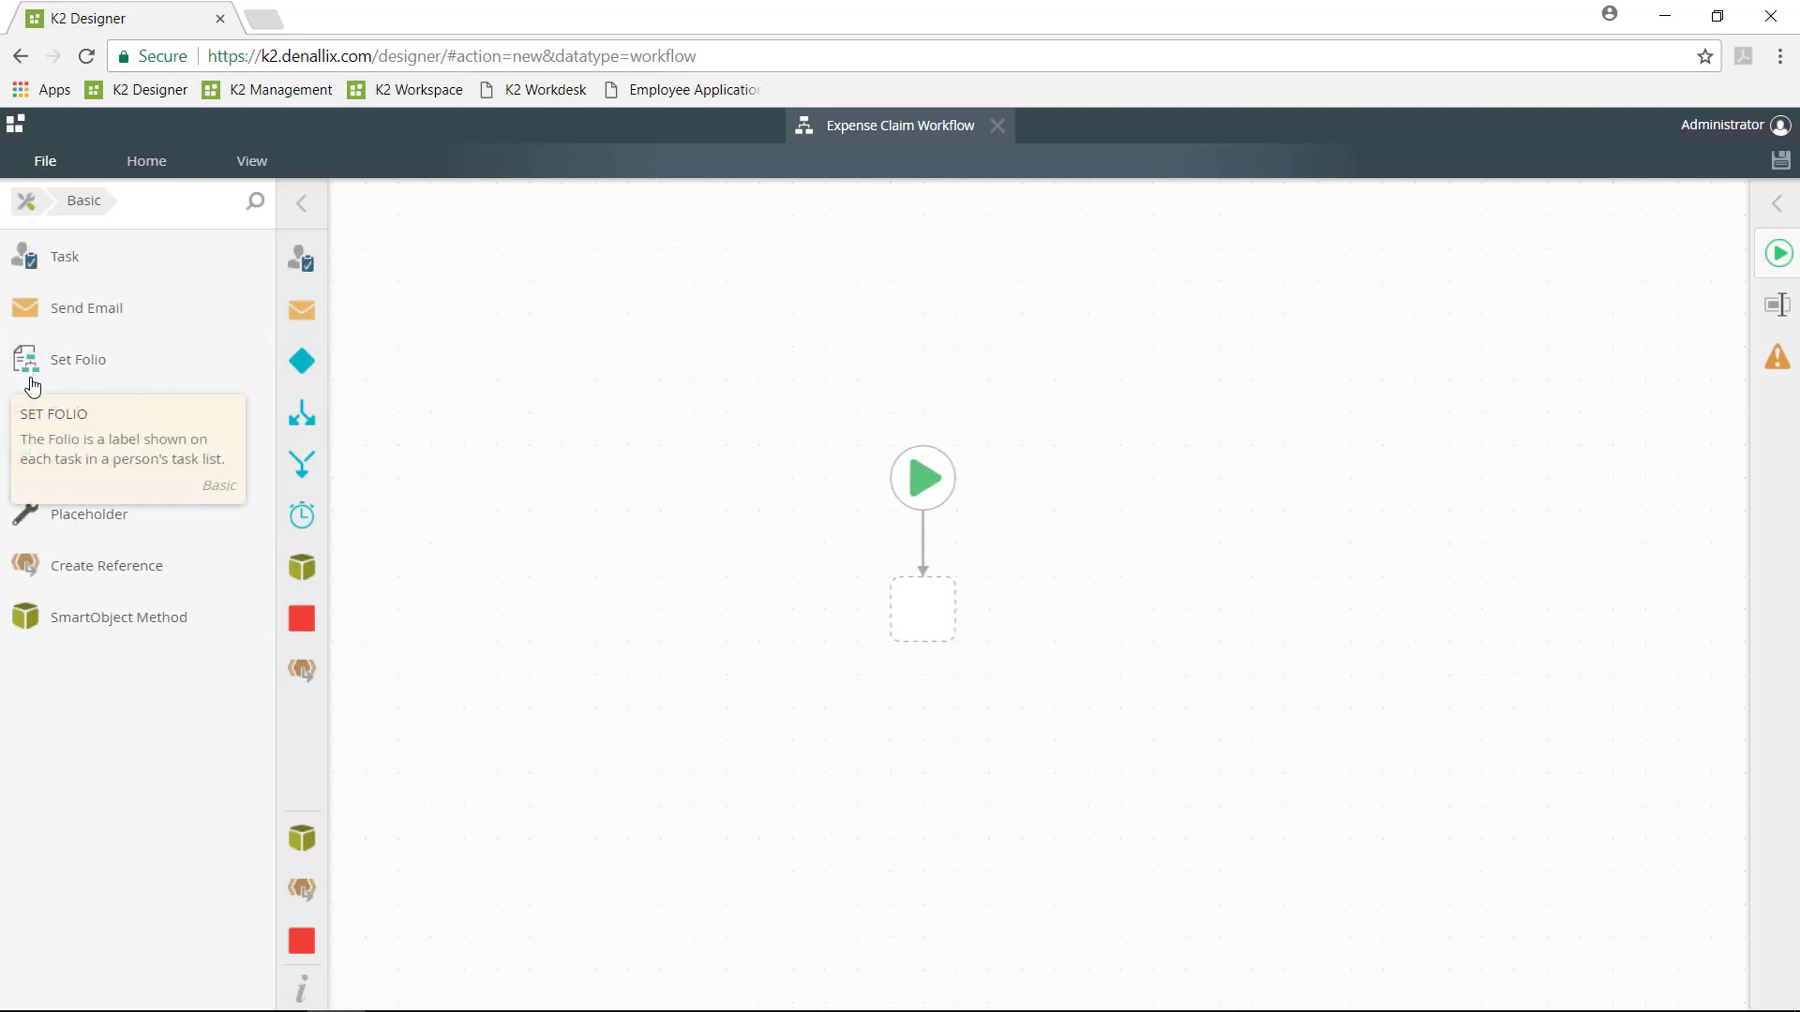
drag(60, 311, 918, 619)
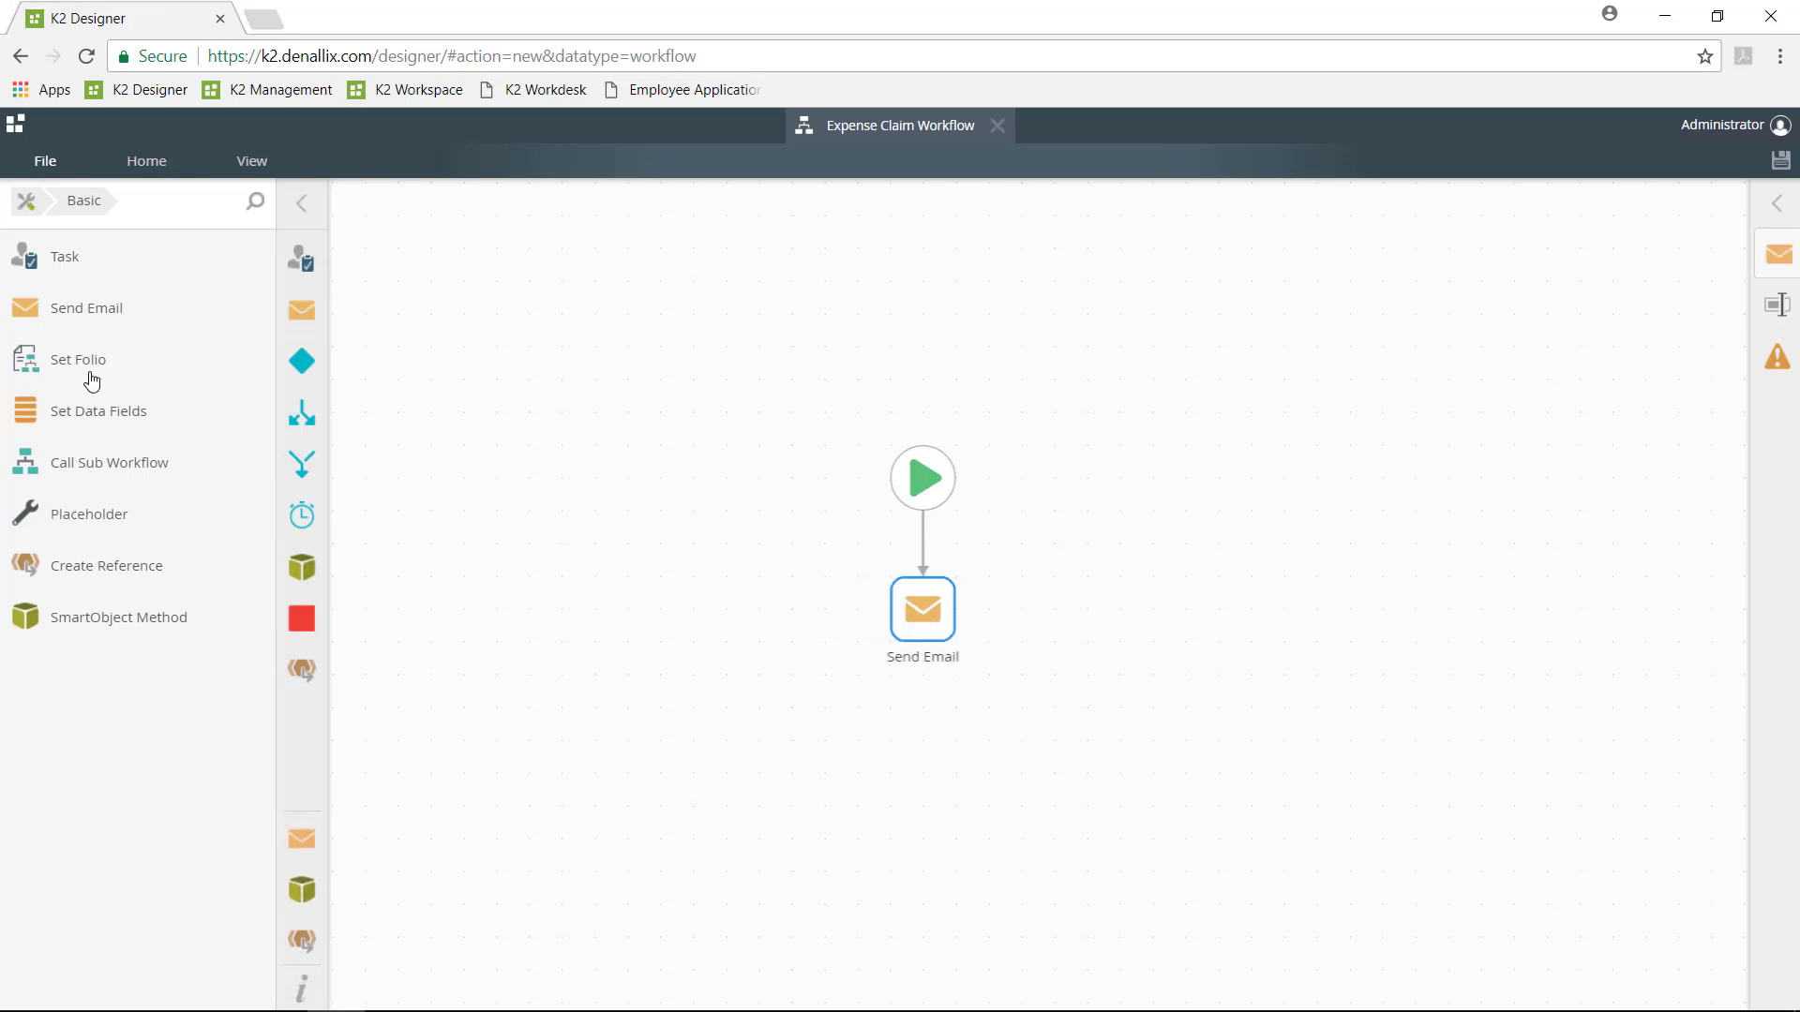
drag(90, 382, 914, 620)
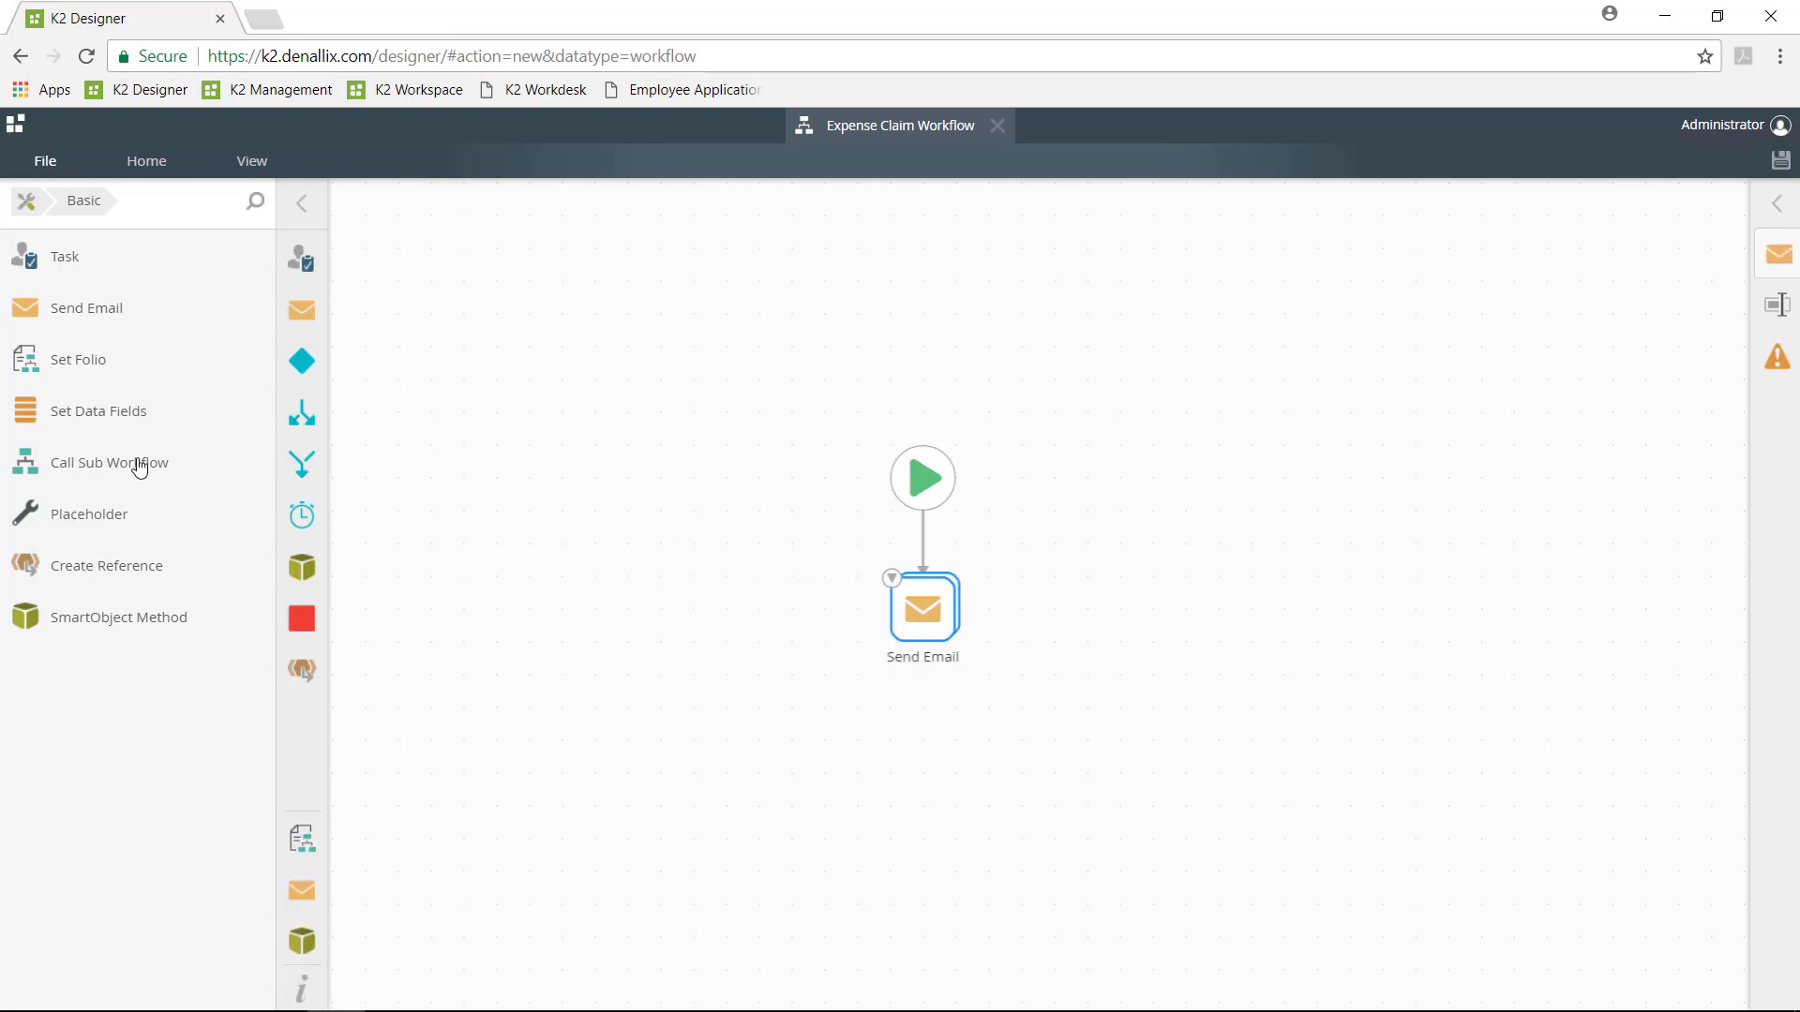
Step: Add a connected Task step below Send Email
click(33, 211)
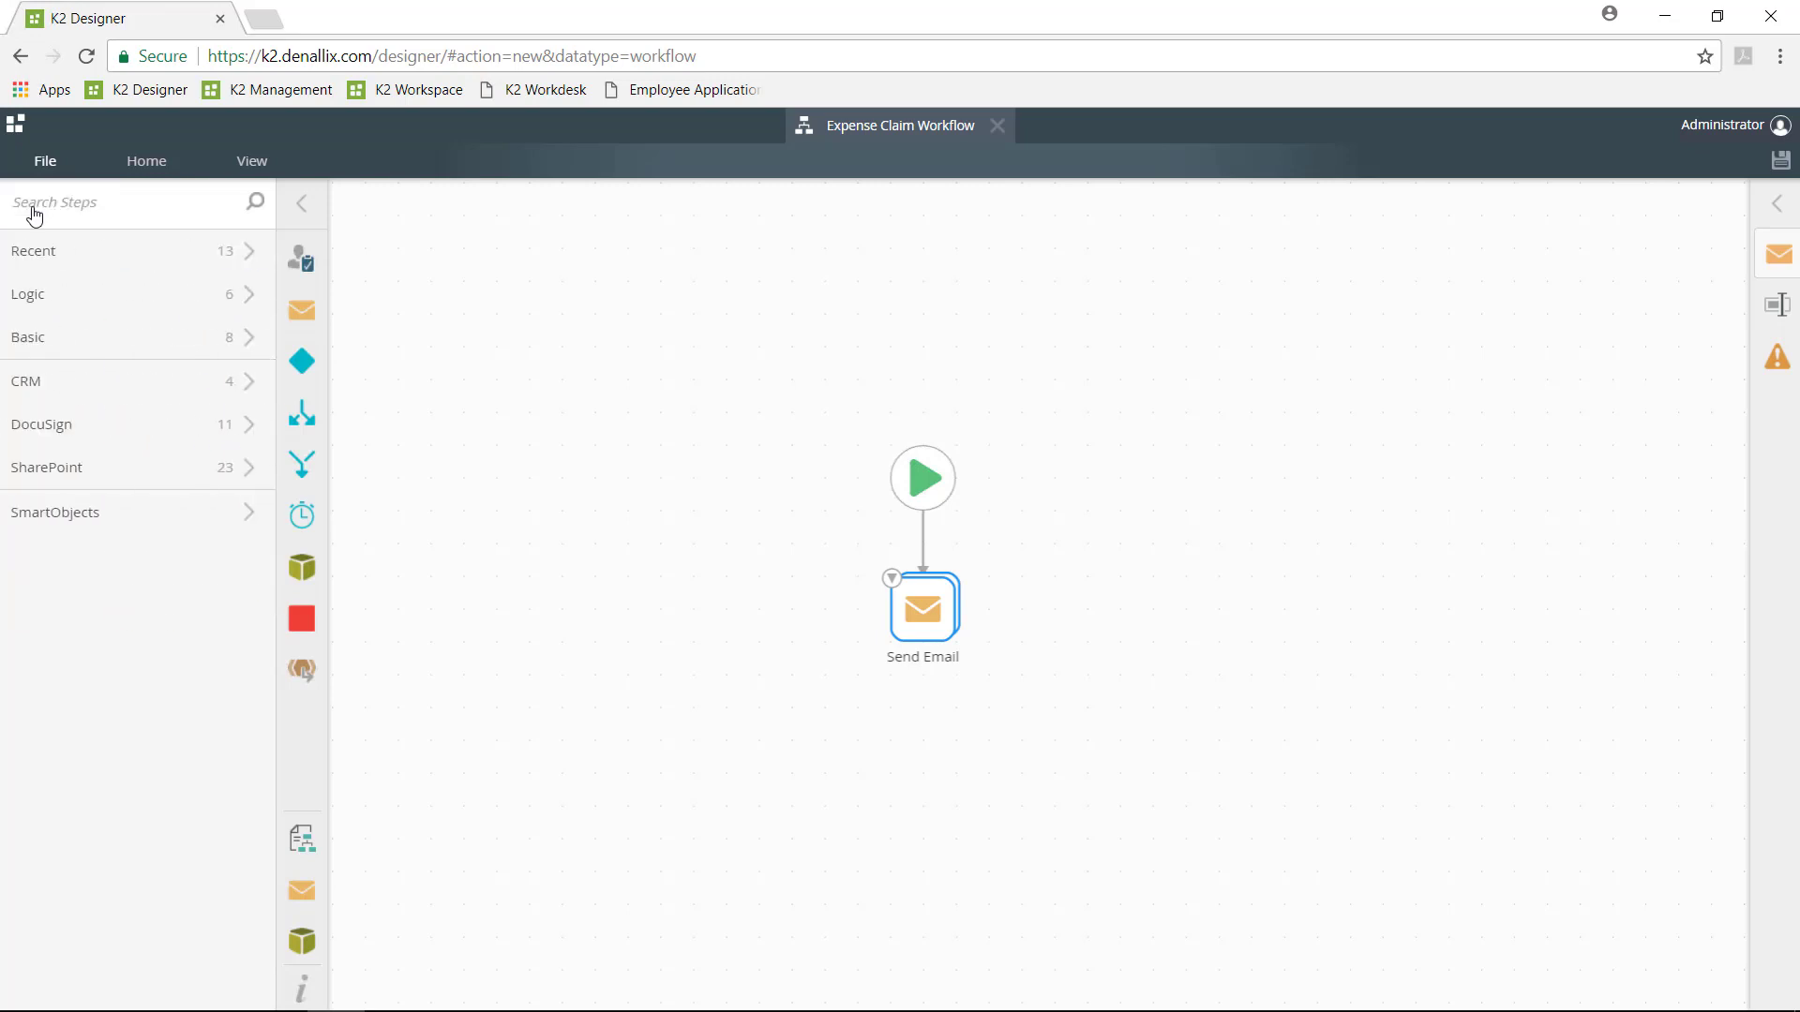
click(29, 296)
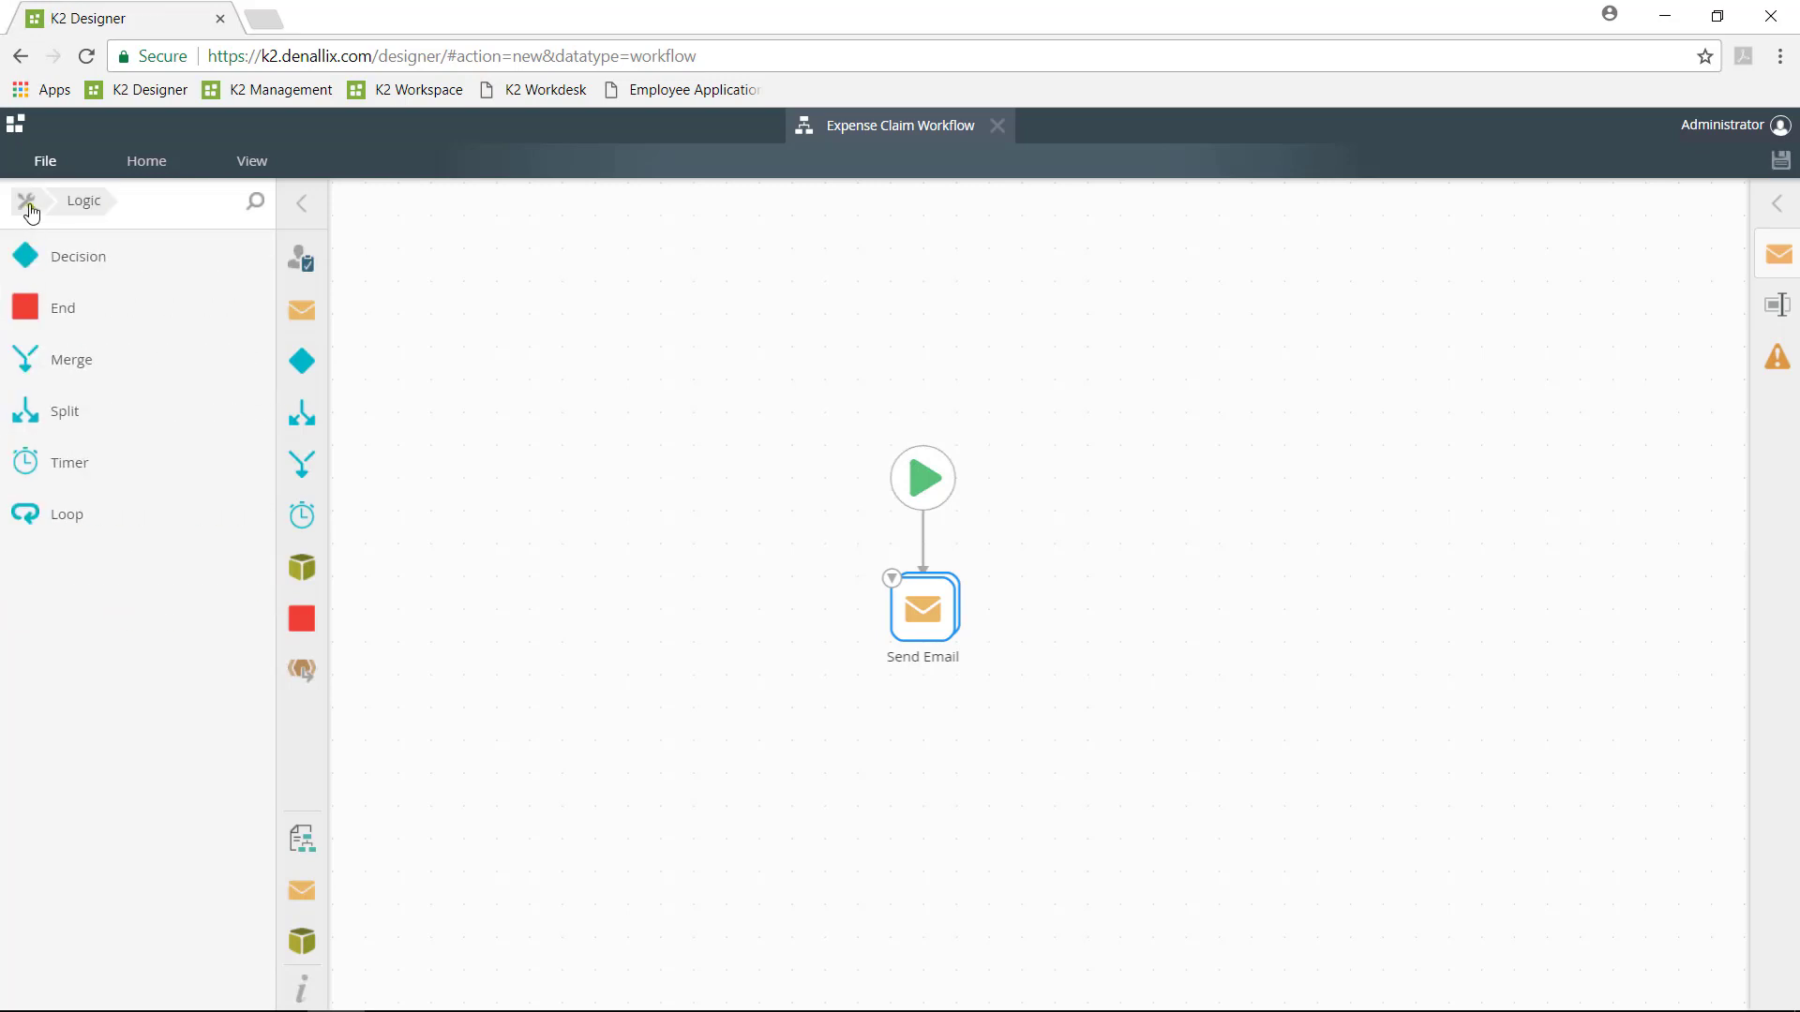
click(29, 206)
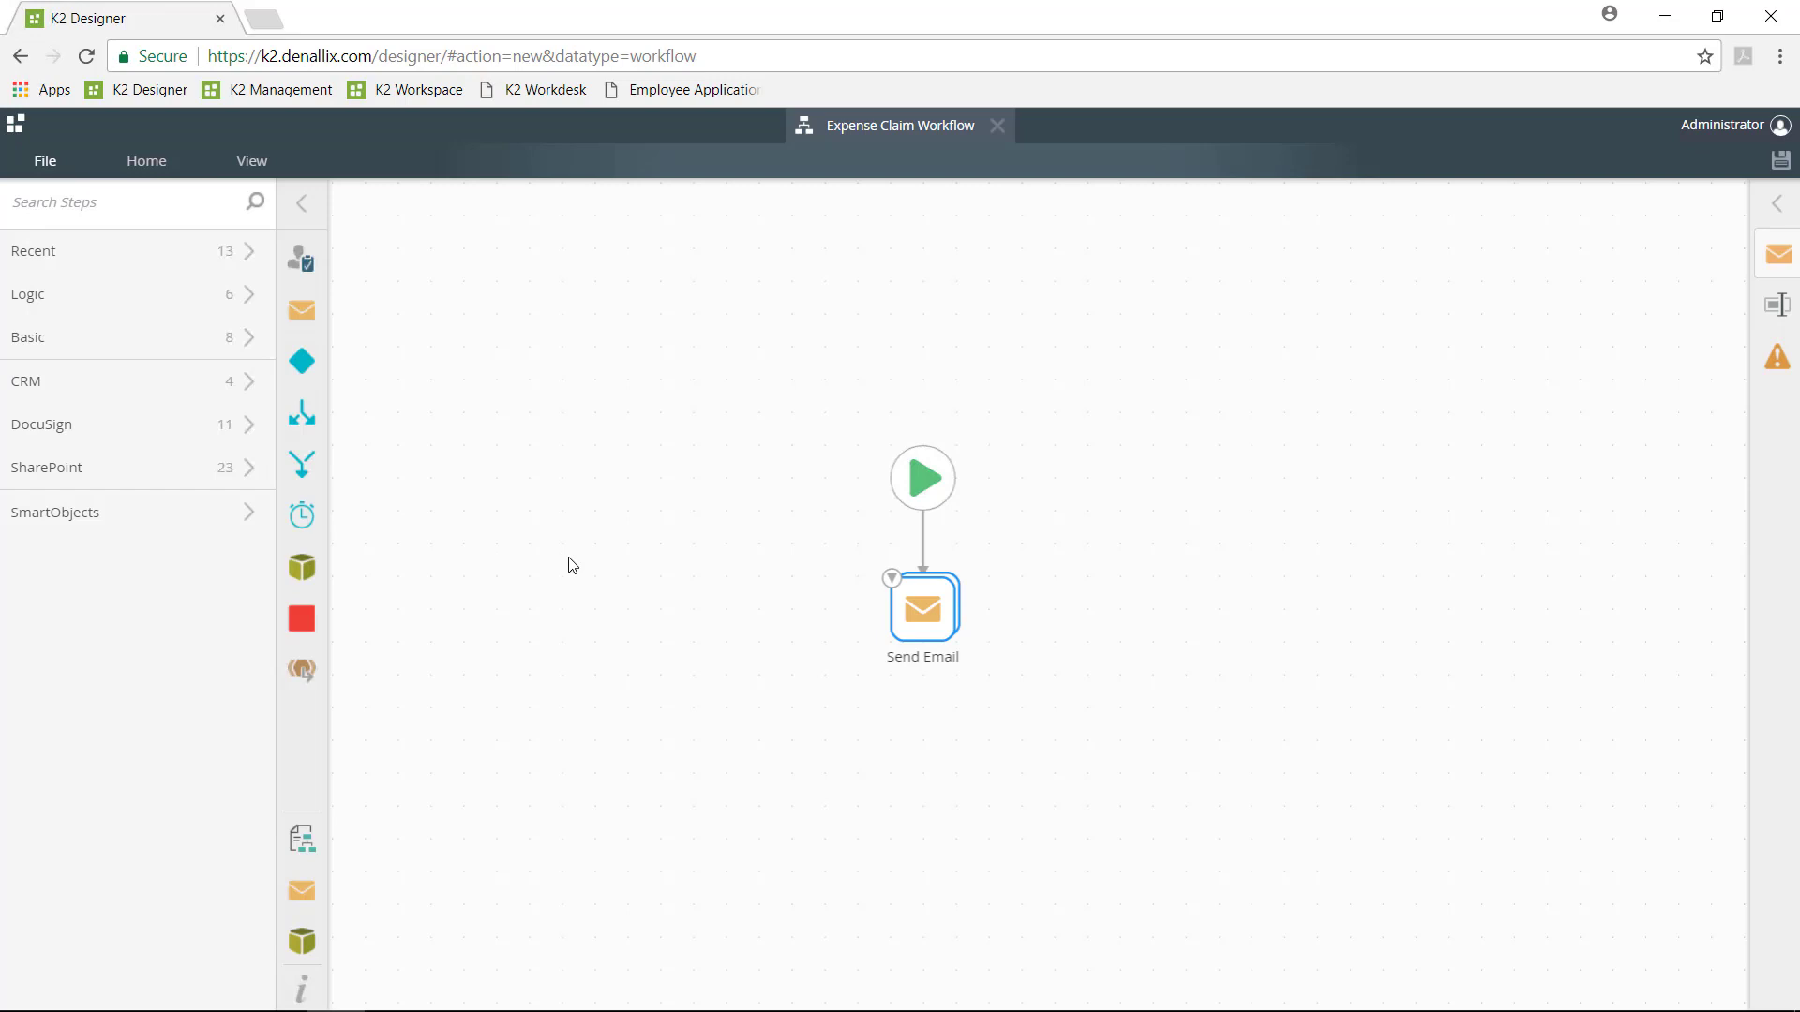
drag(924, 661, 924, 710)
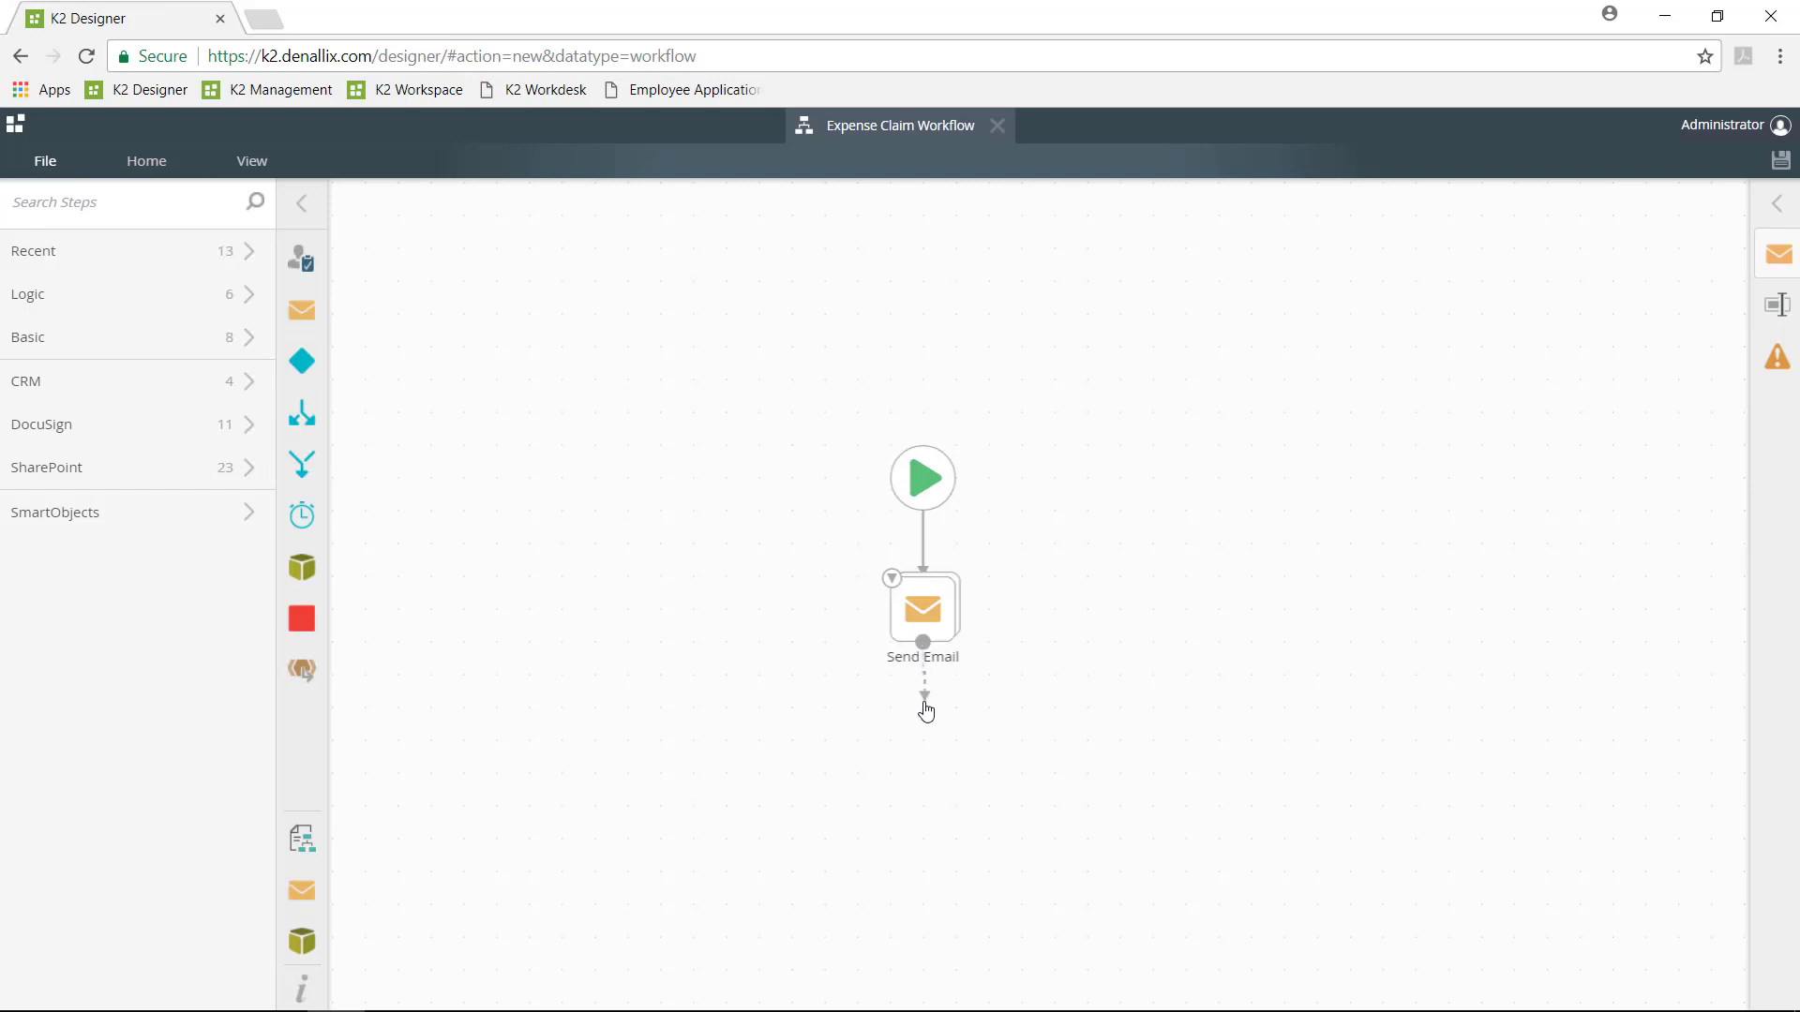
drag(303, 268, 925, 739)
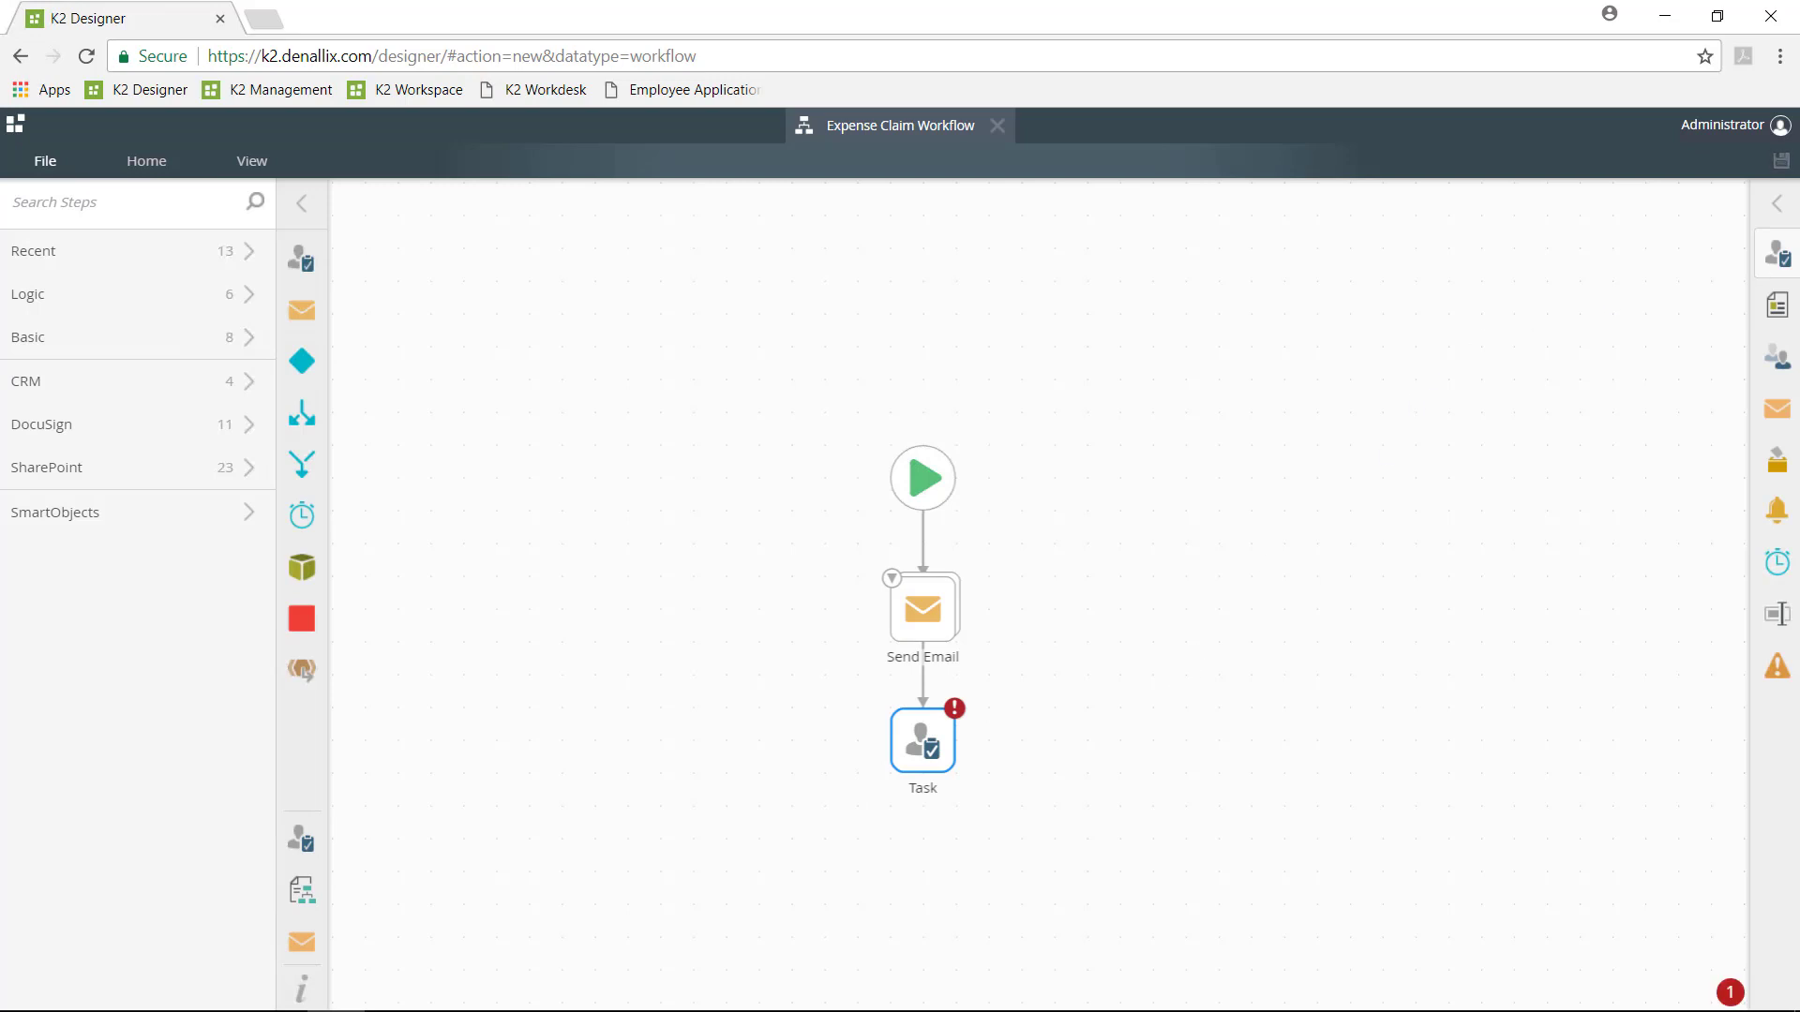
Step: Fix the Task error by adding Approve and Reject actions, then draw a connection below it
click(1729, 993)
click(1363, 851)
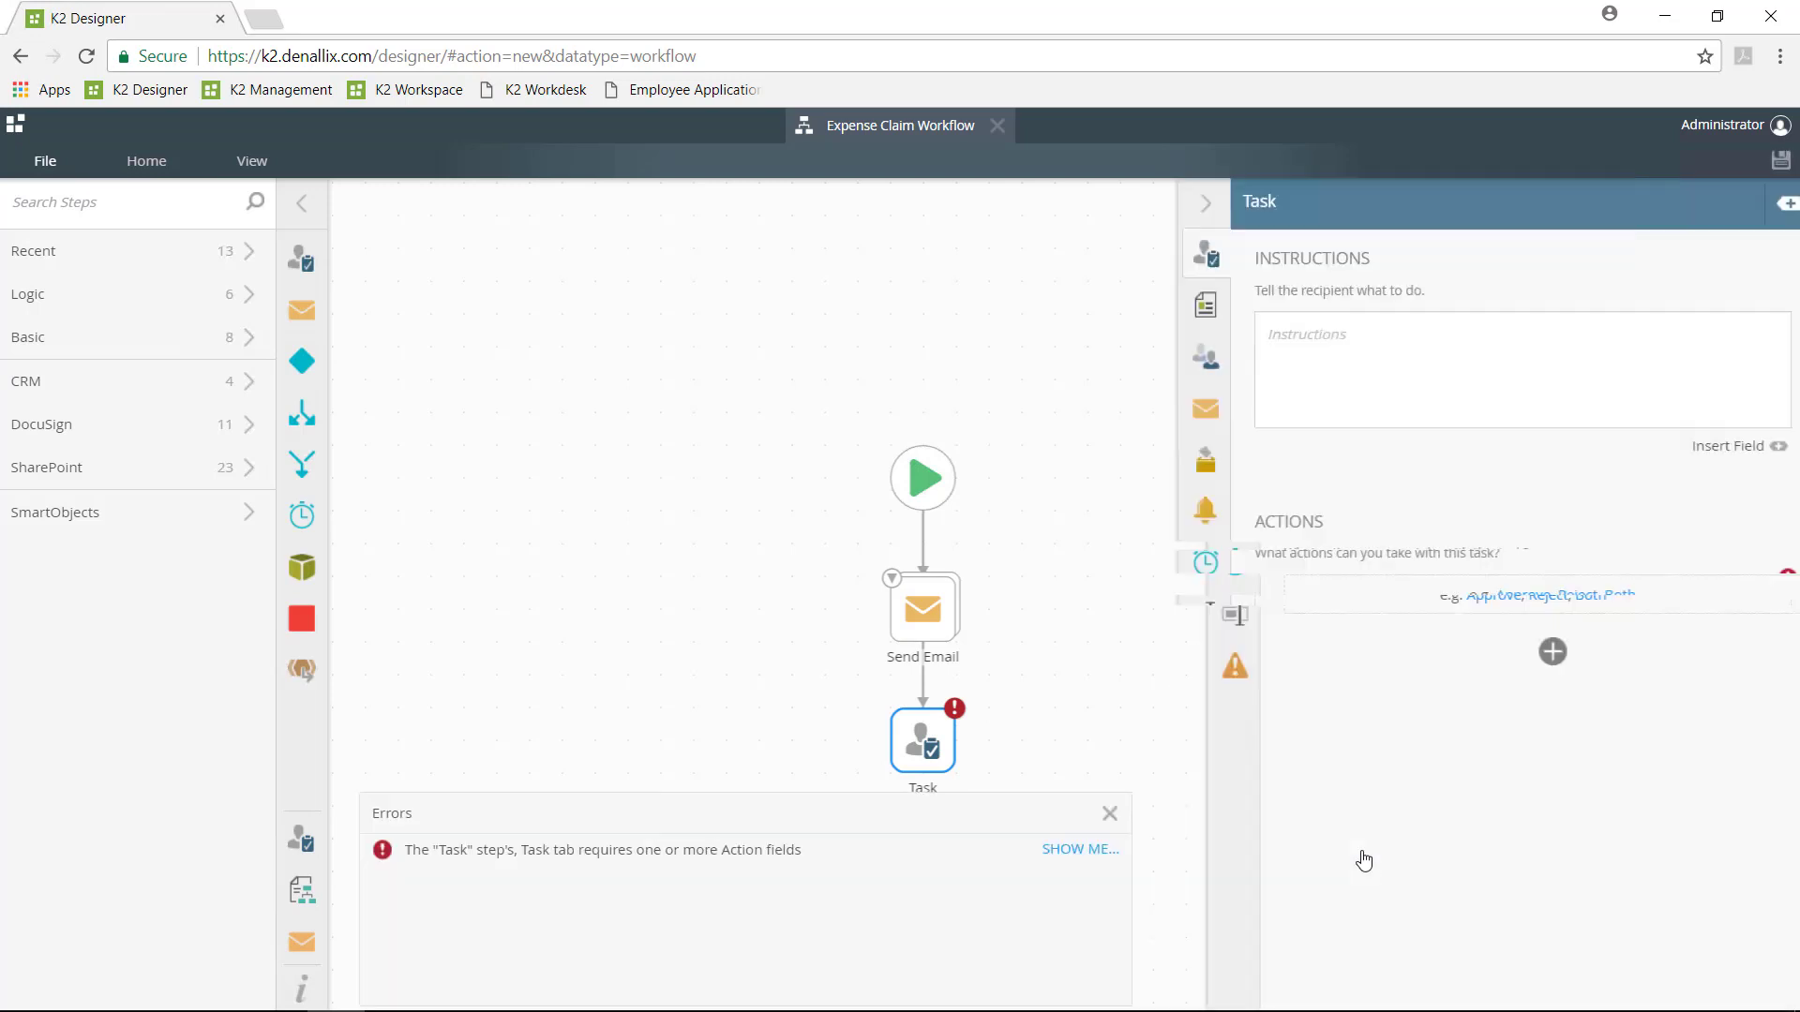
click(1575, 595)
text(Reject)
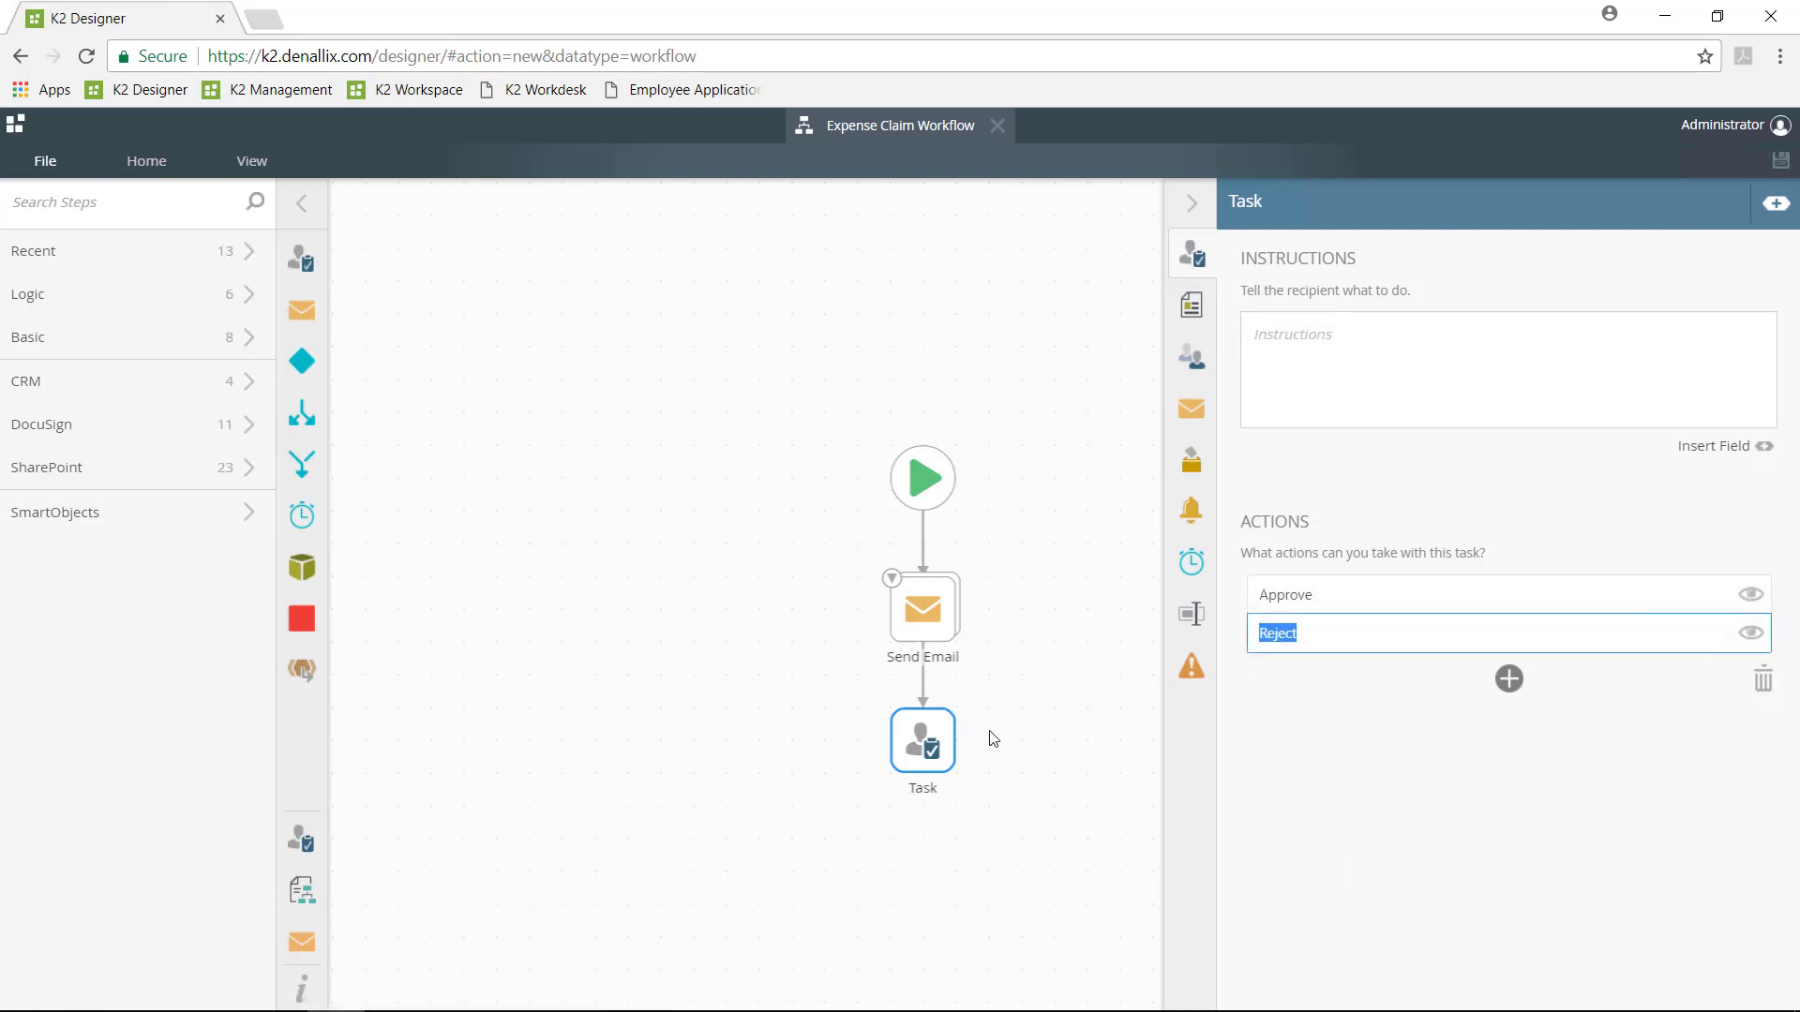
click(1191, 205)
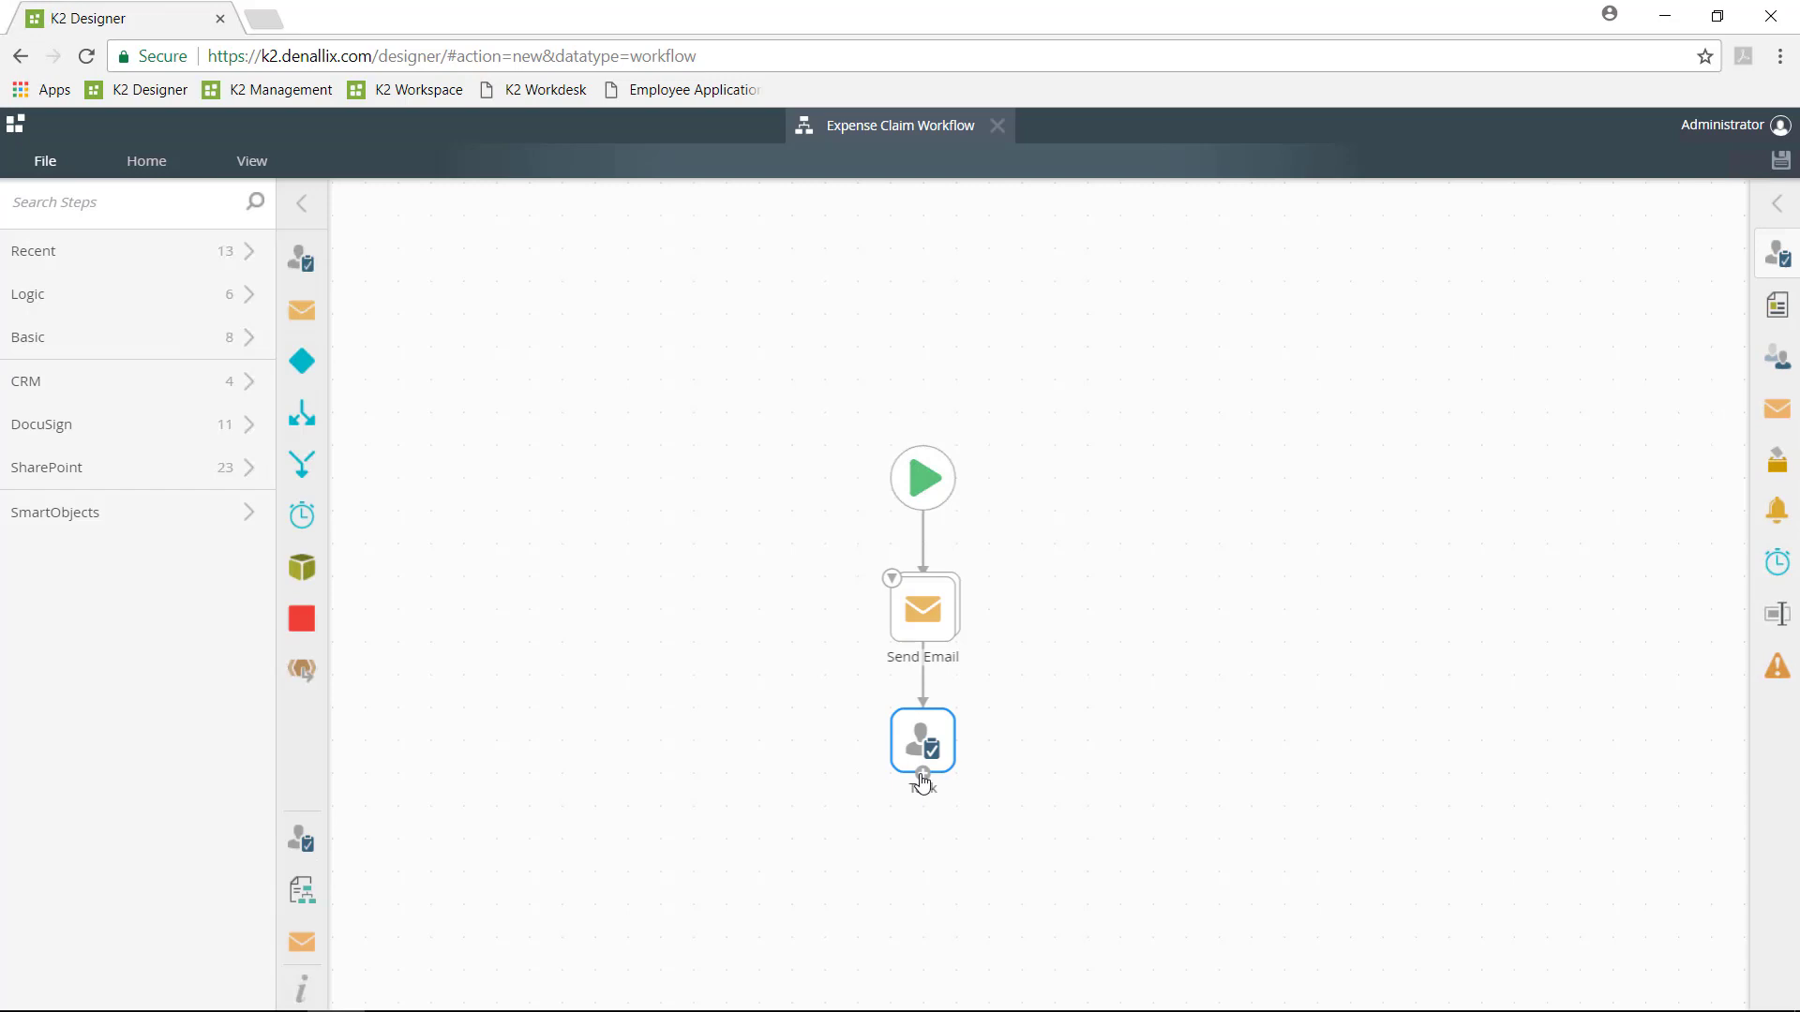
drag(921, 774, 923, 863)
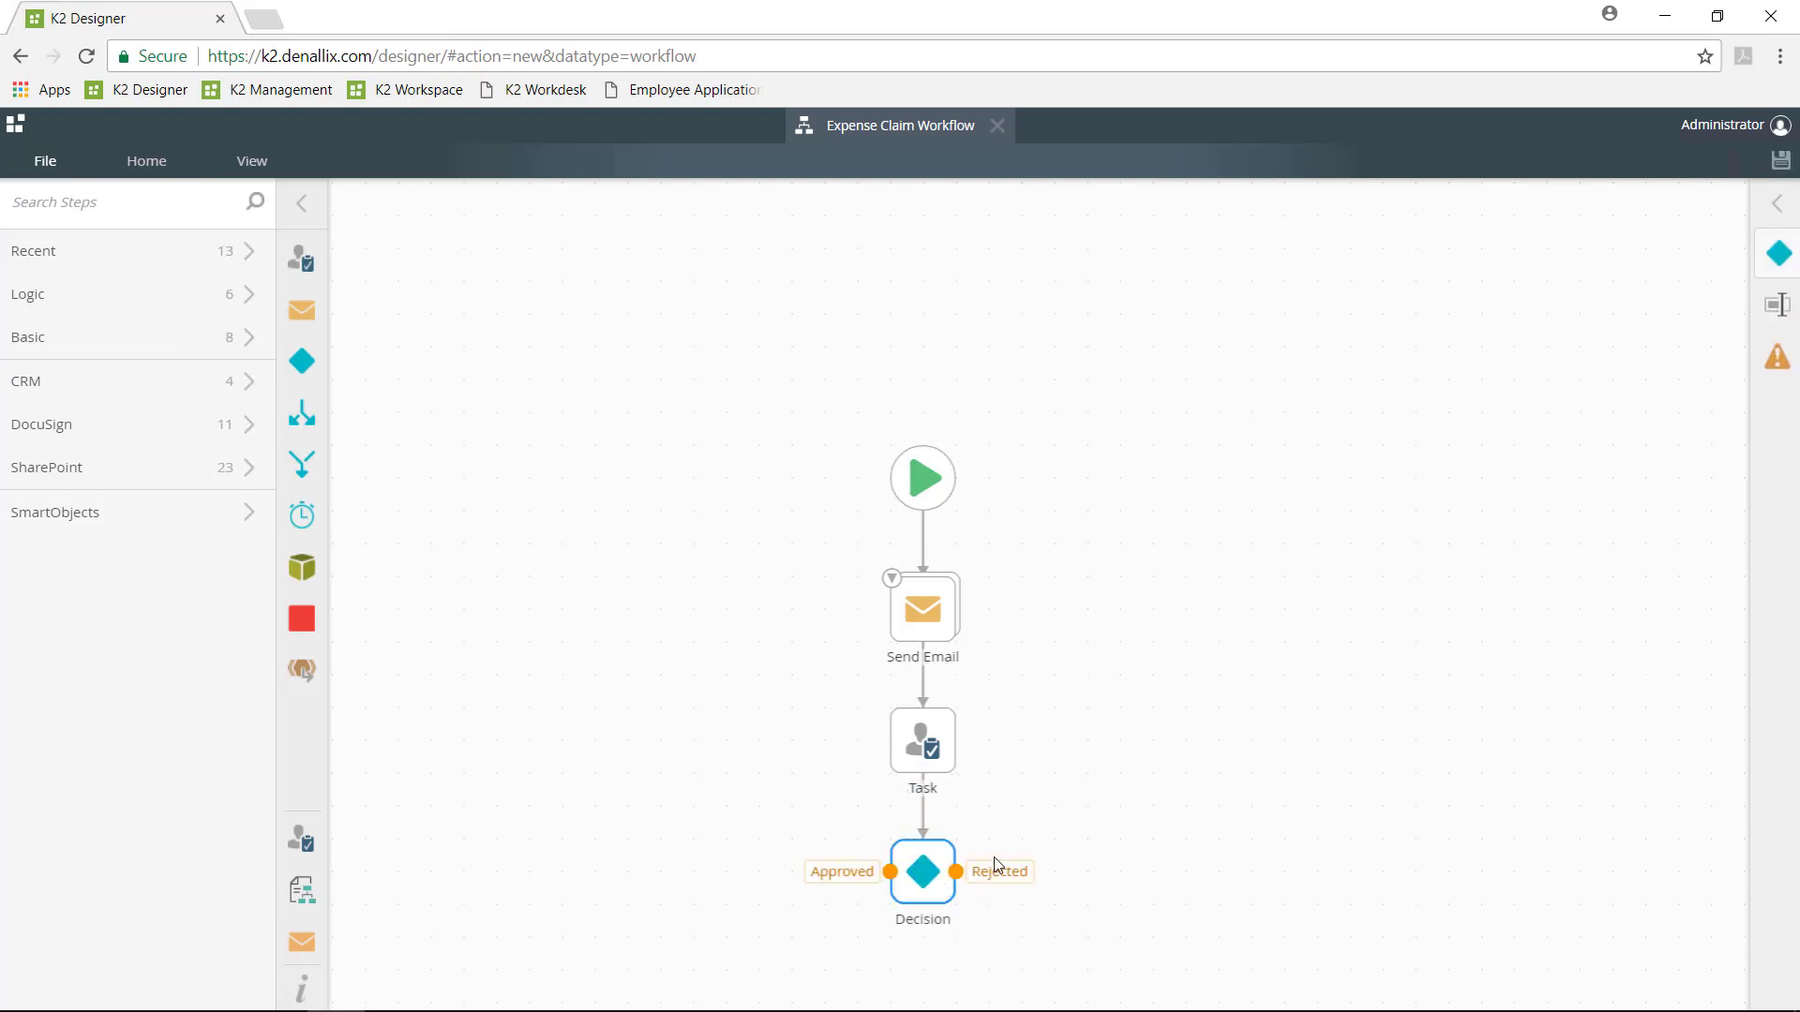
scroll(999, 844, down, 2)
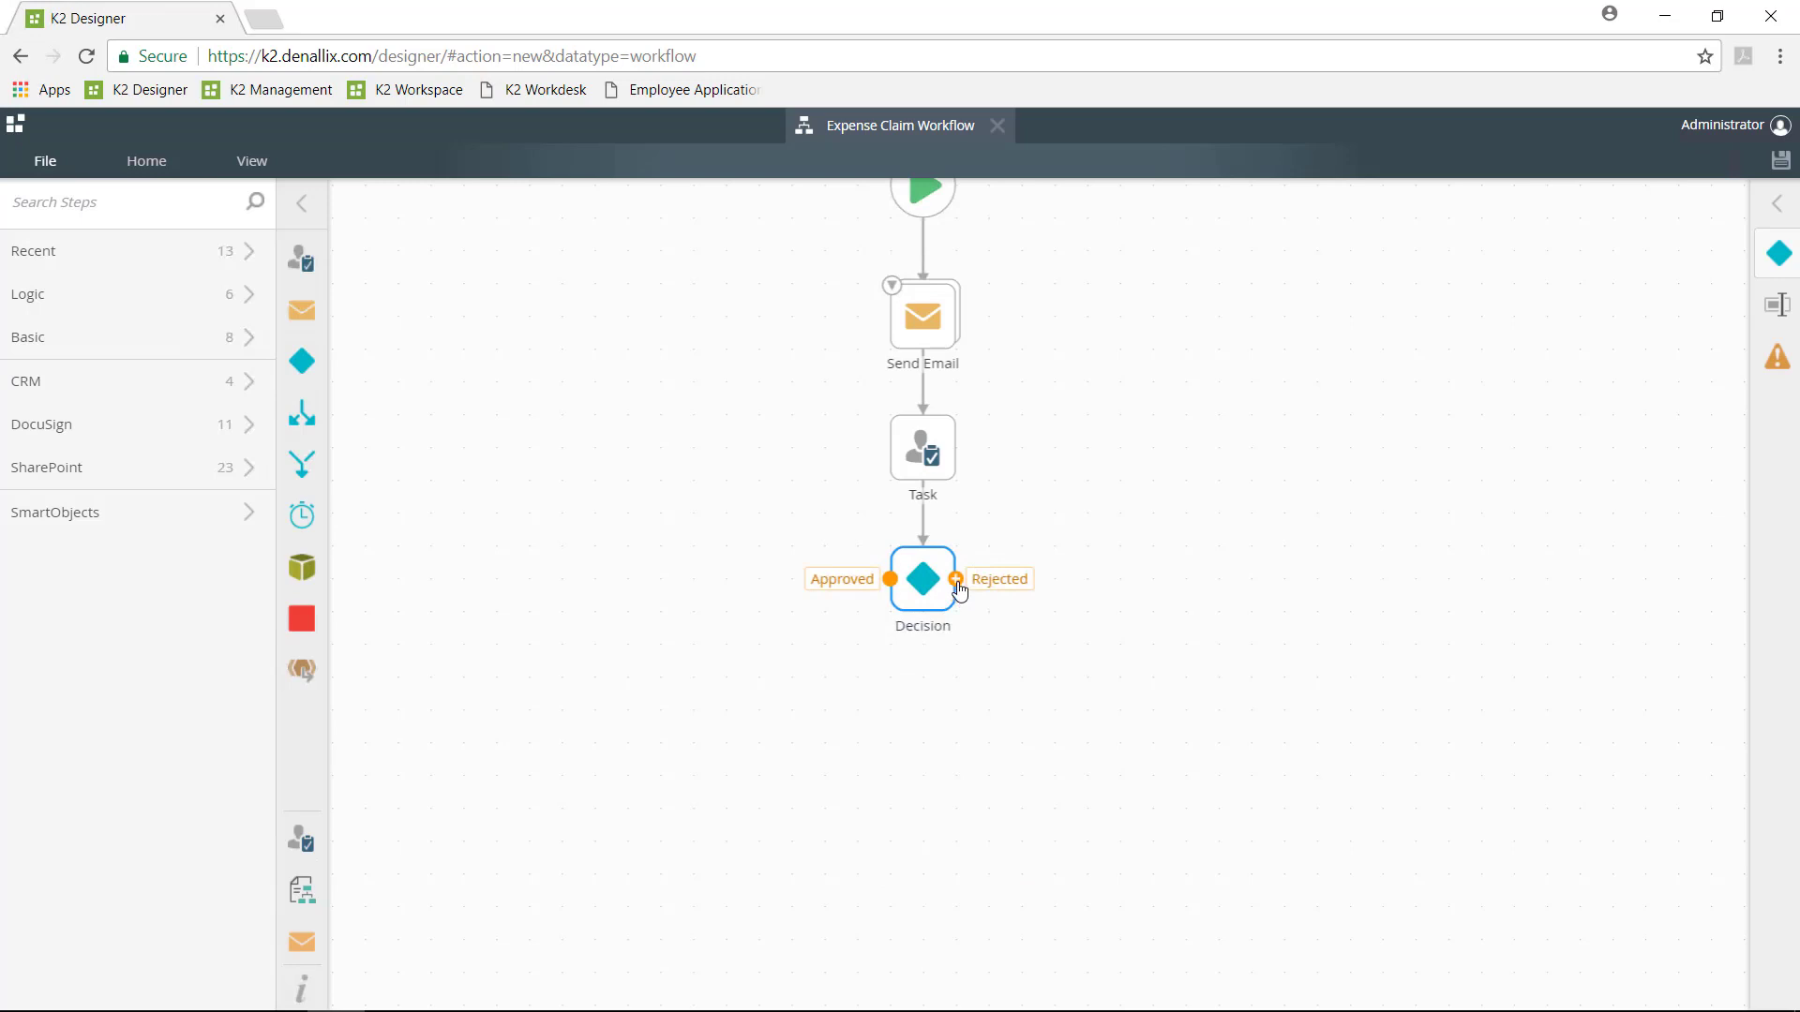
Step: Create step slots for both Decision outcomes and make Rejected send an email
drag(957, 579, 1117, 767)
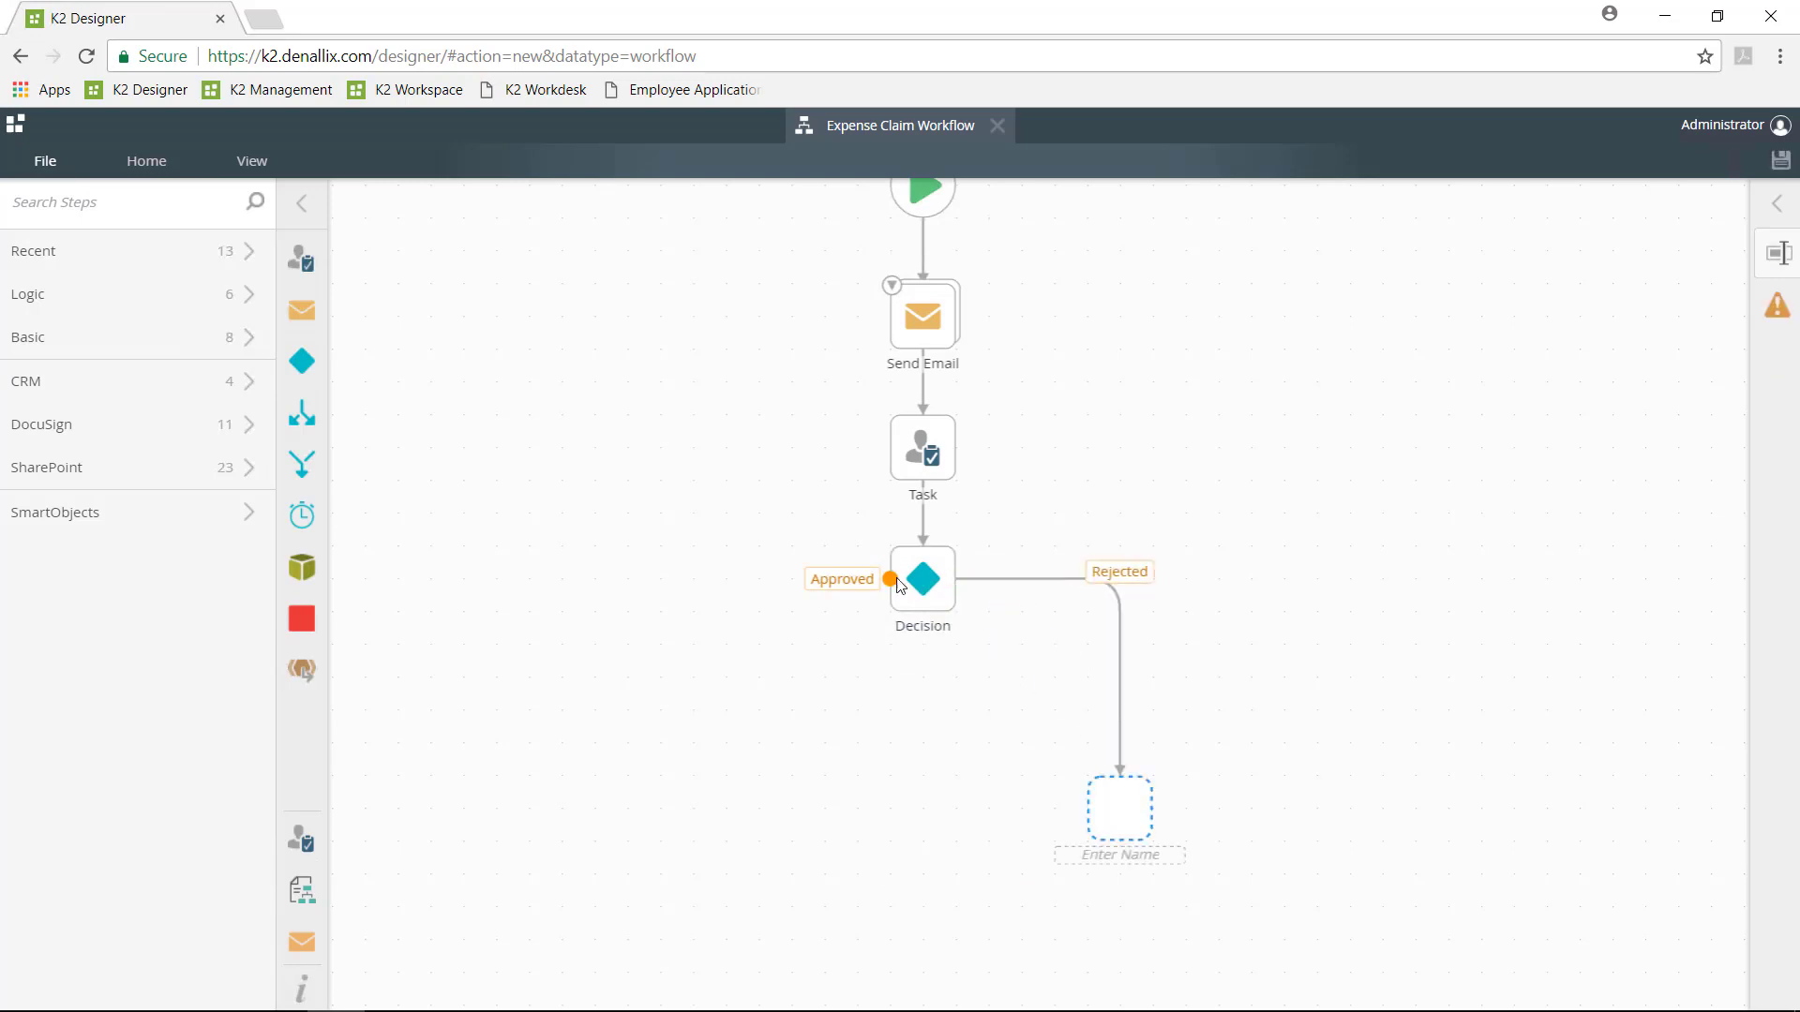
drag(897, 585, 735, 804)
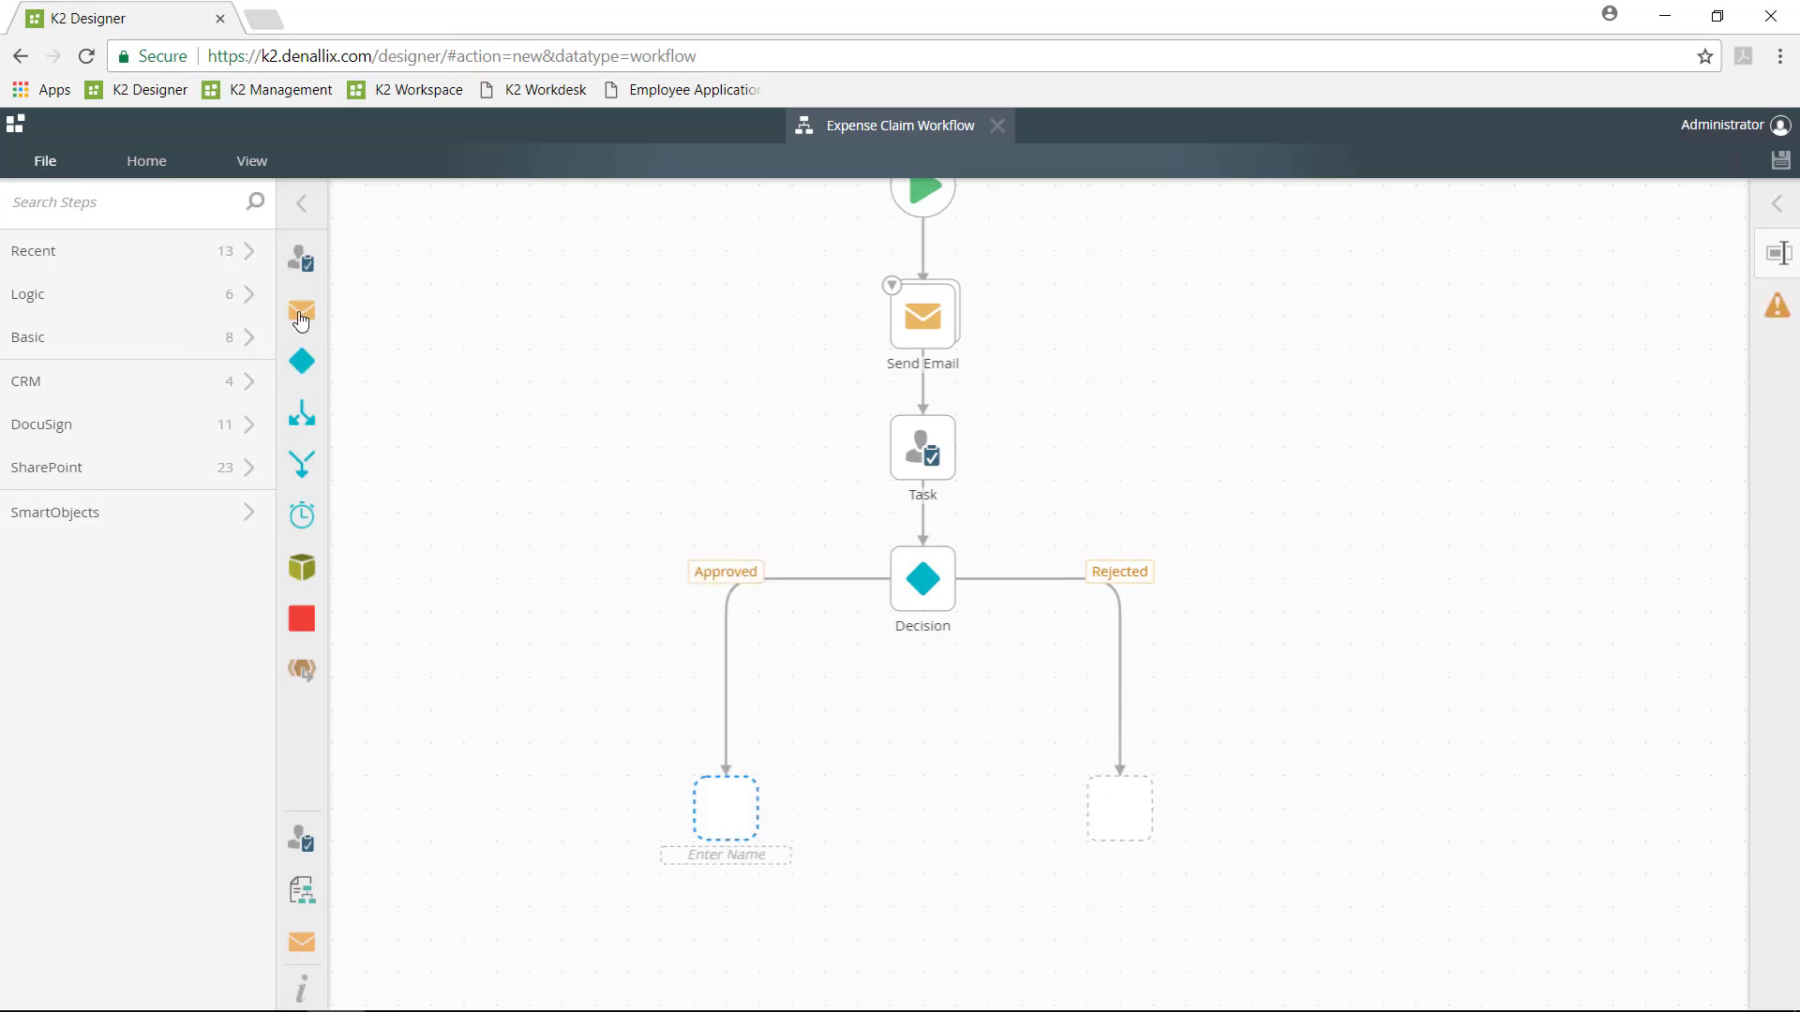
drag(299, 322, 1125, 823)
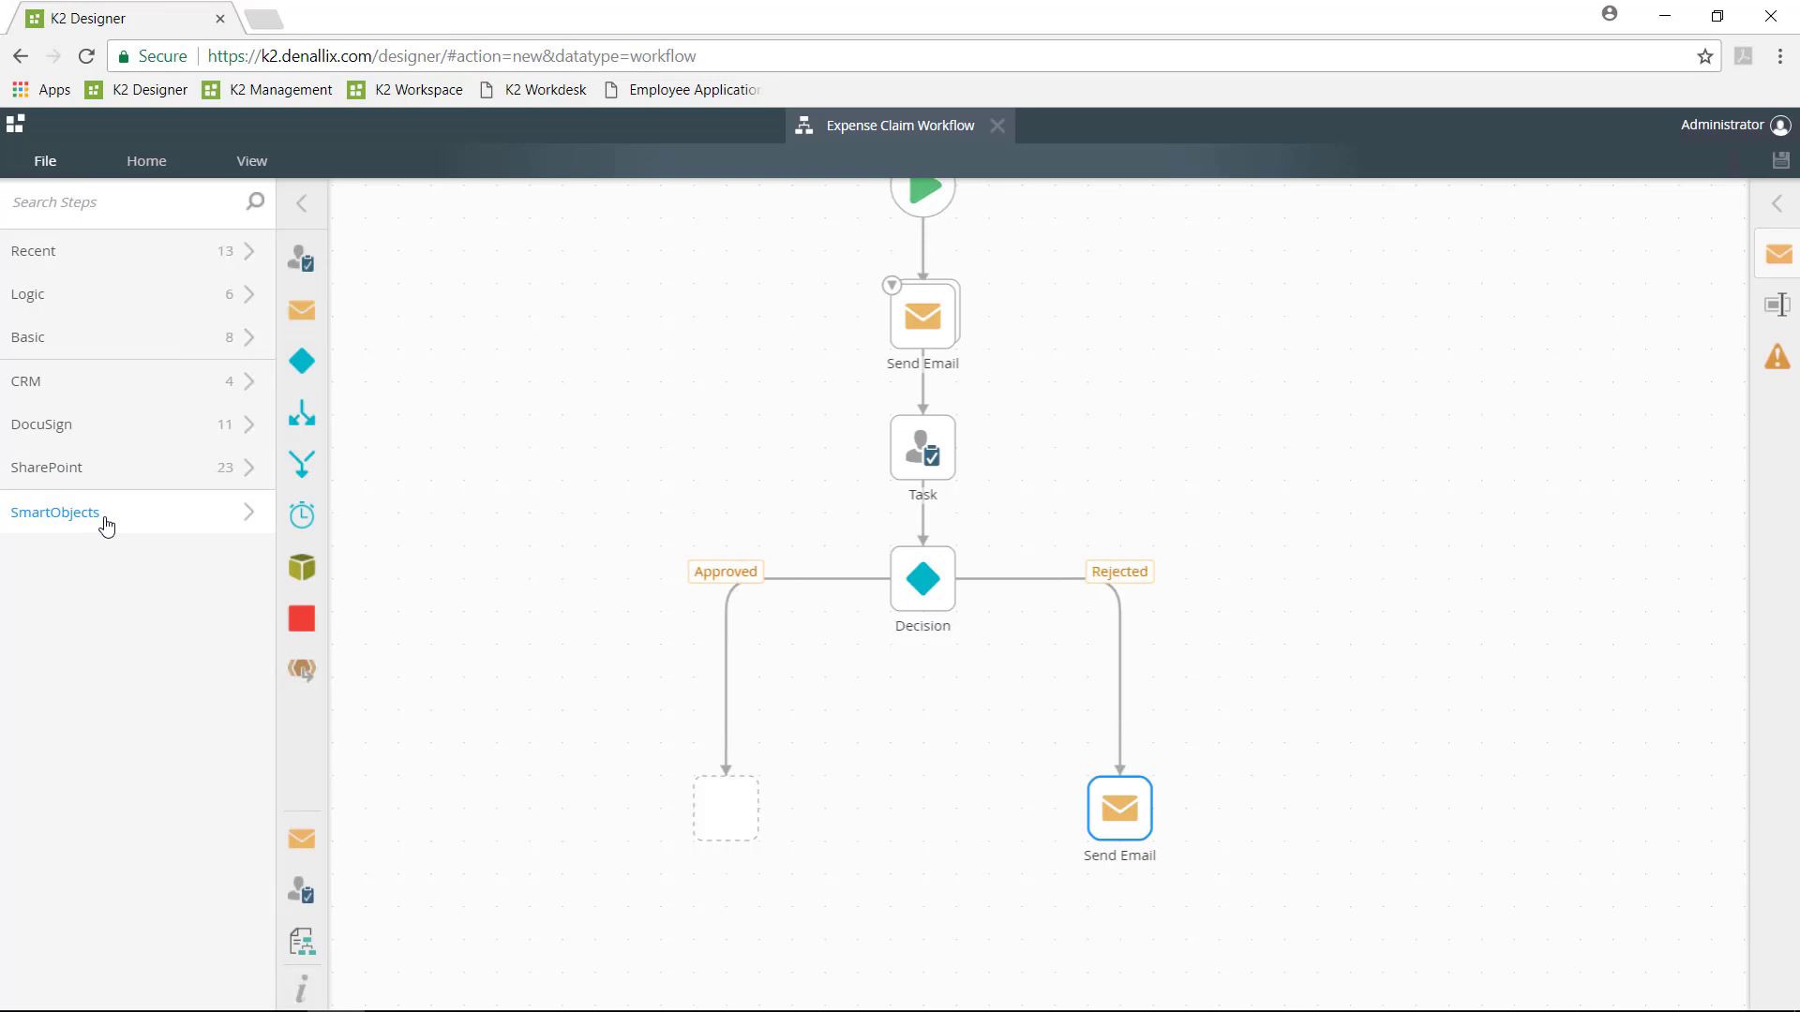
text(Co)
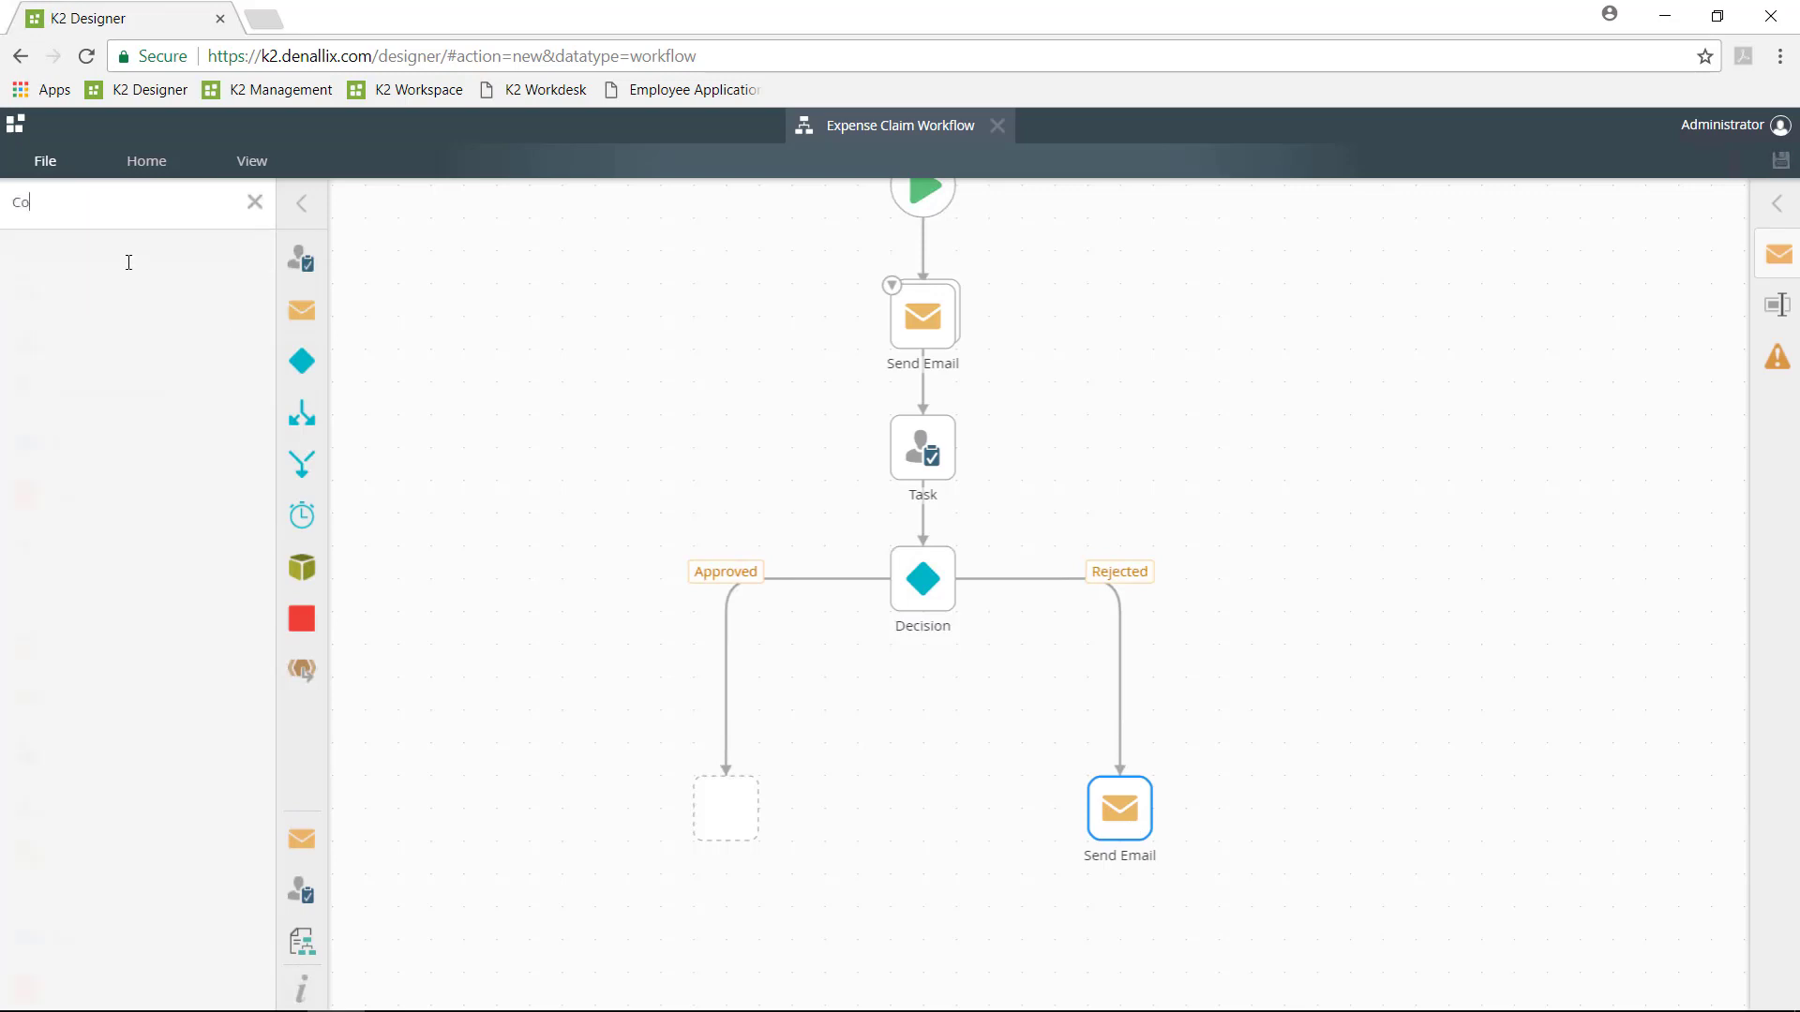
text(ntact)
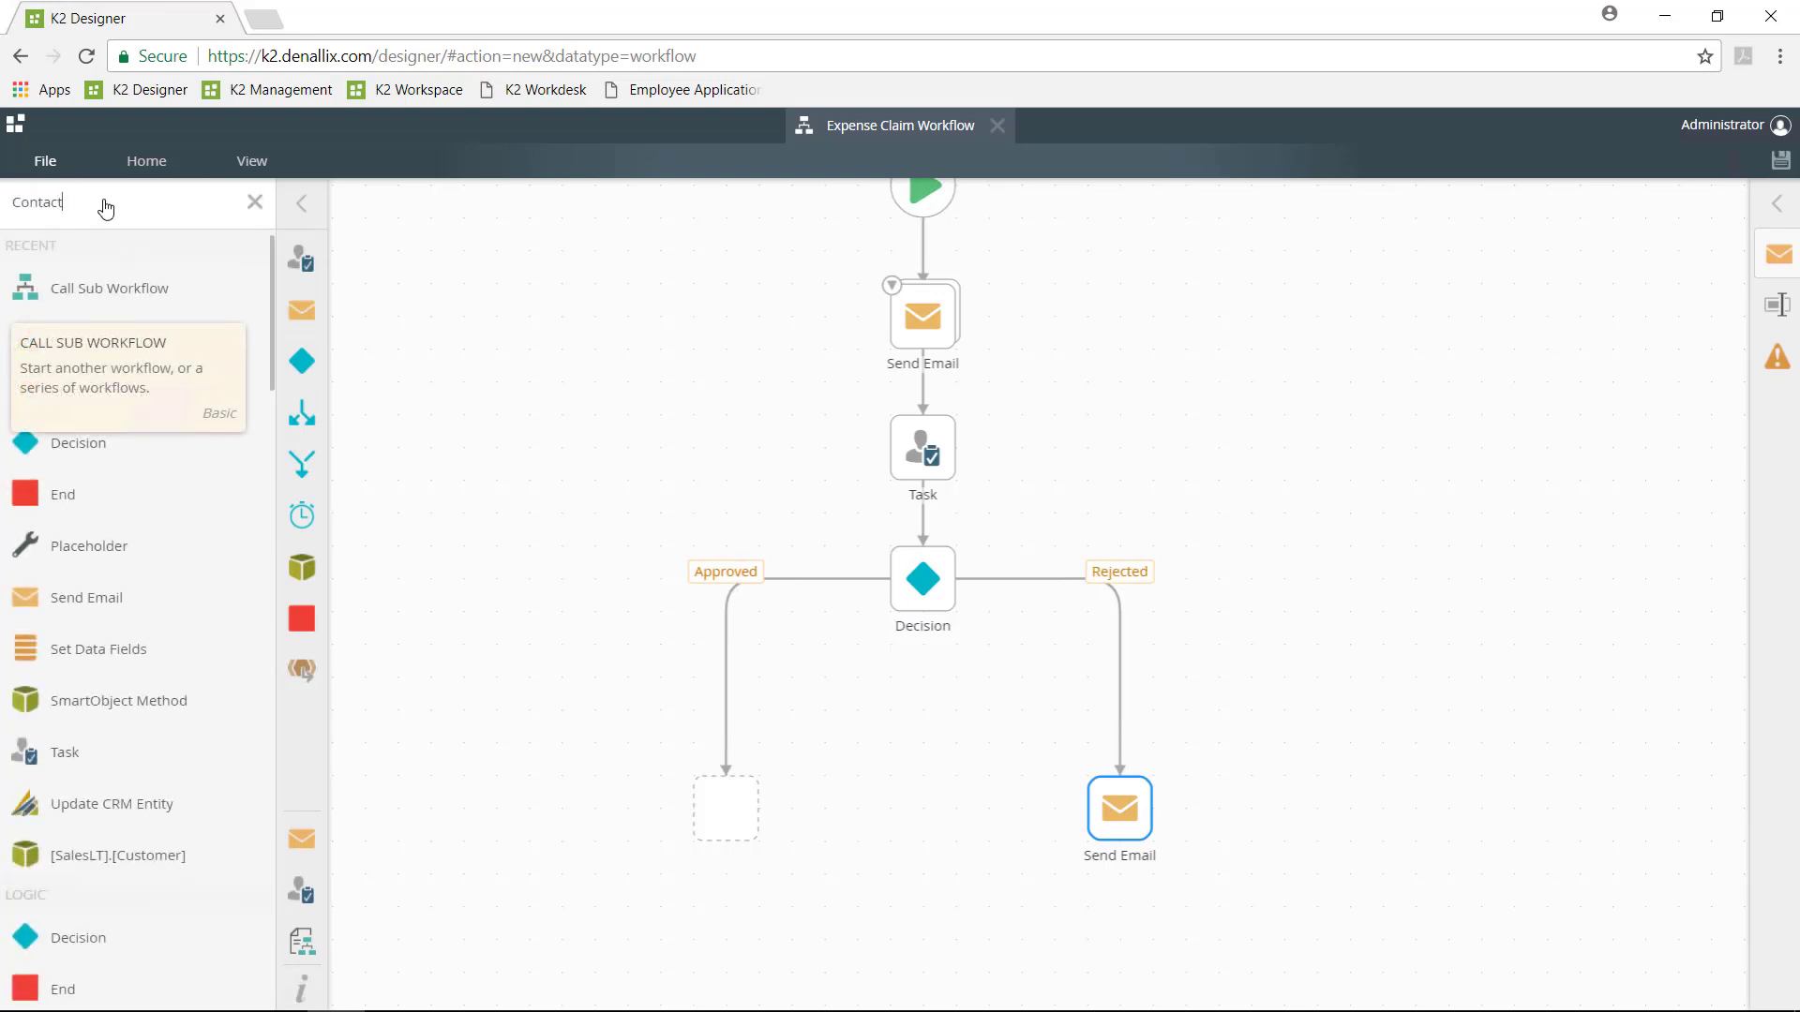
Step: Put the Contact SmartObject step and an End step on the Approved branch
mouse_move(45, 299)
mouse_down()
mouse_move(462, 575)
mouse_move(643, 804)
mouse_move(720, 809)
mouse_up()
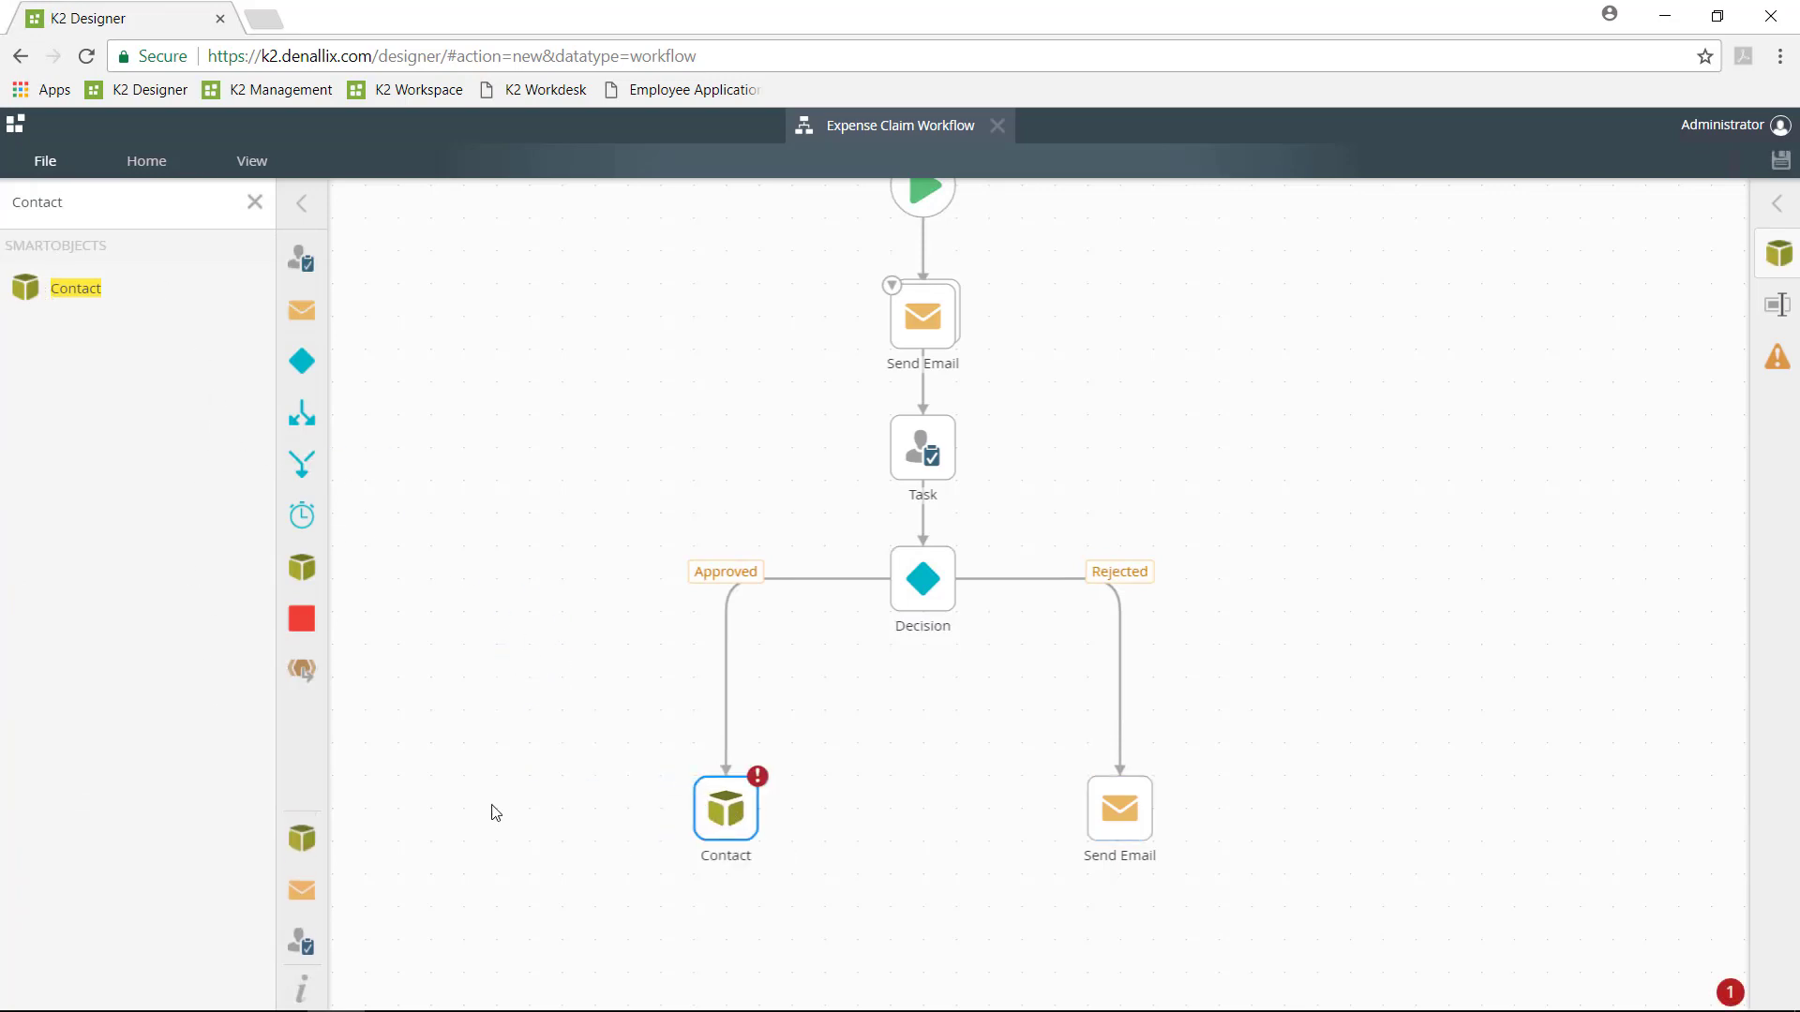
click(726, 853)
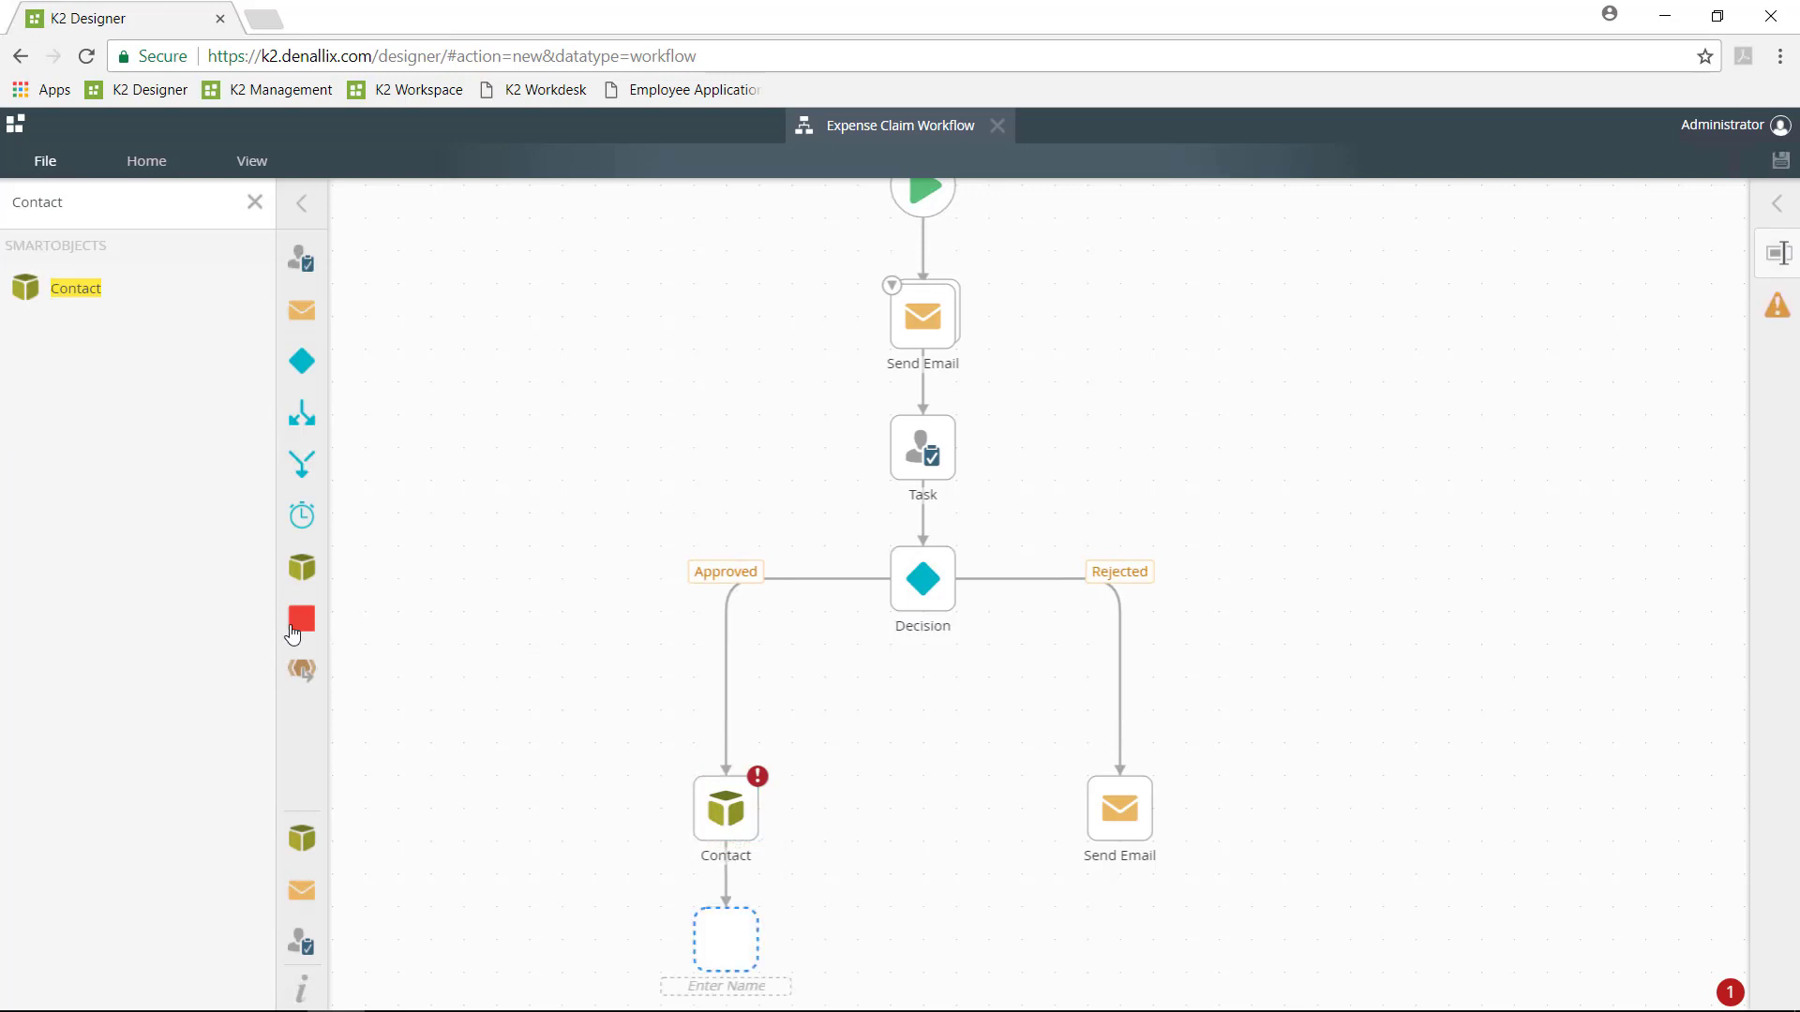
mouse_move(301, 619)
mouse_down()
mouse_move(414, 815)
mouse_move(720, 945)
mouse_up()
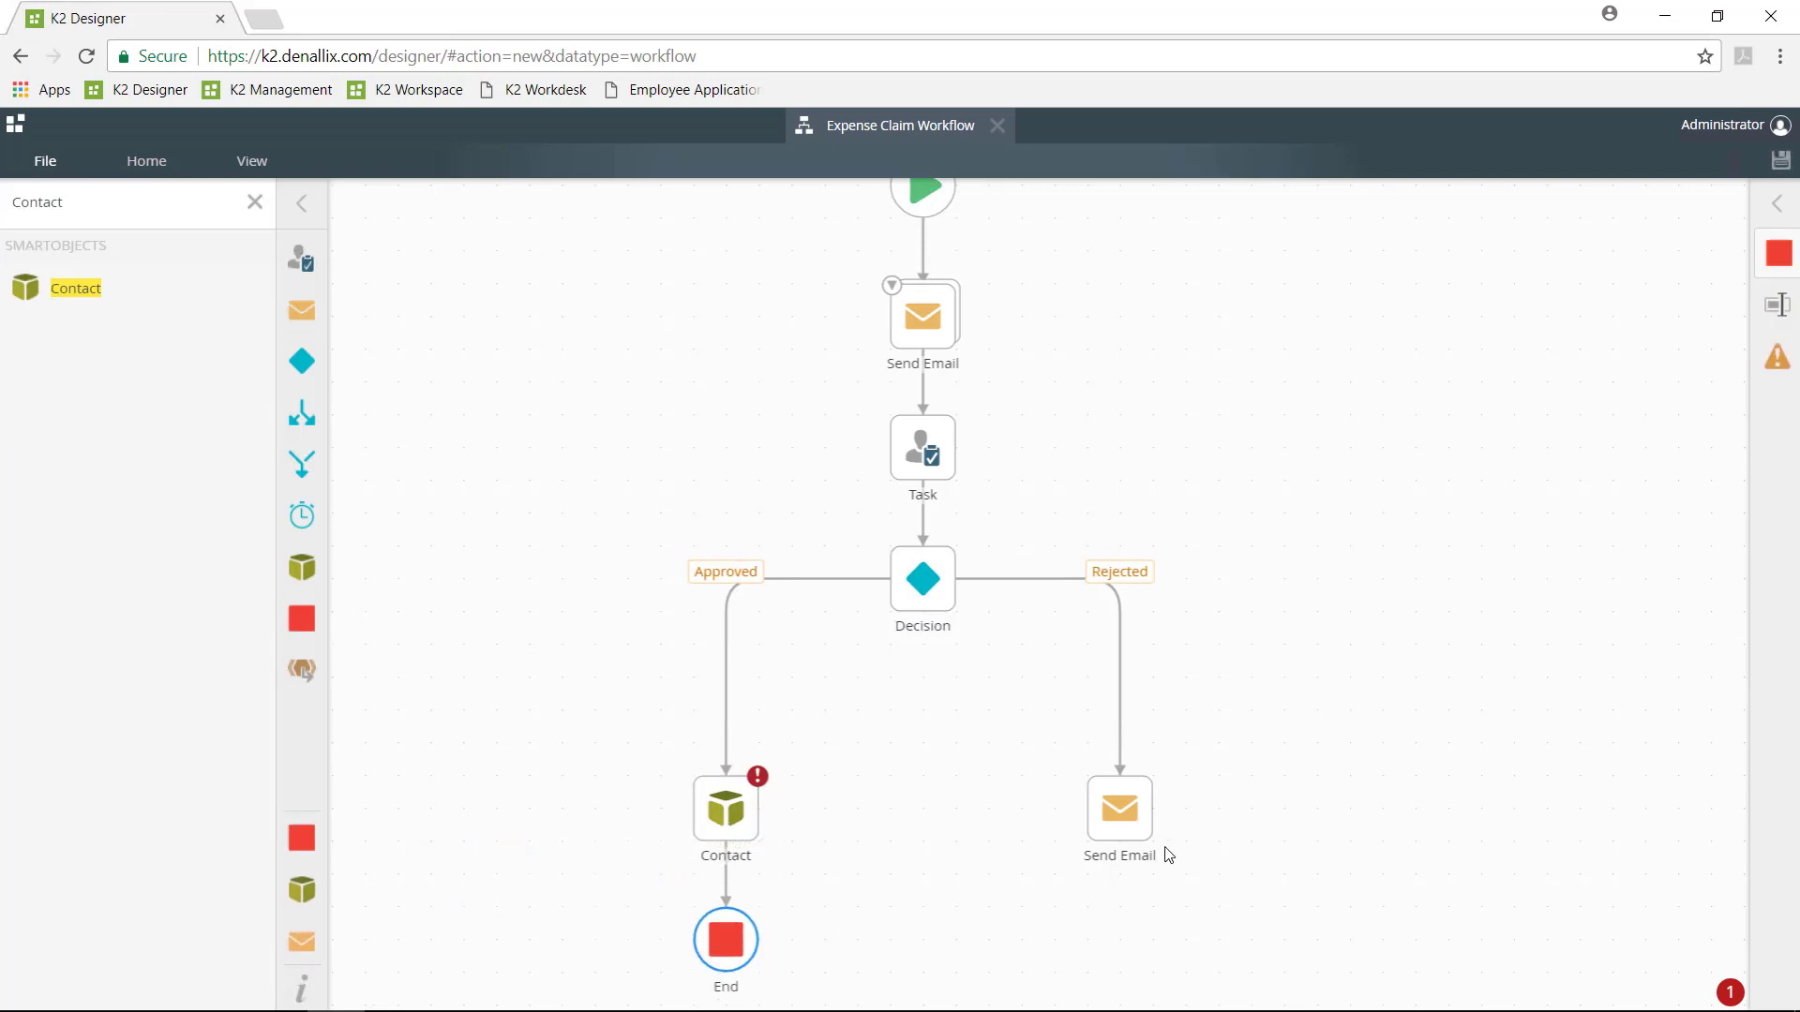
click(1120, 890)
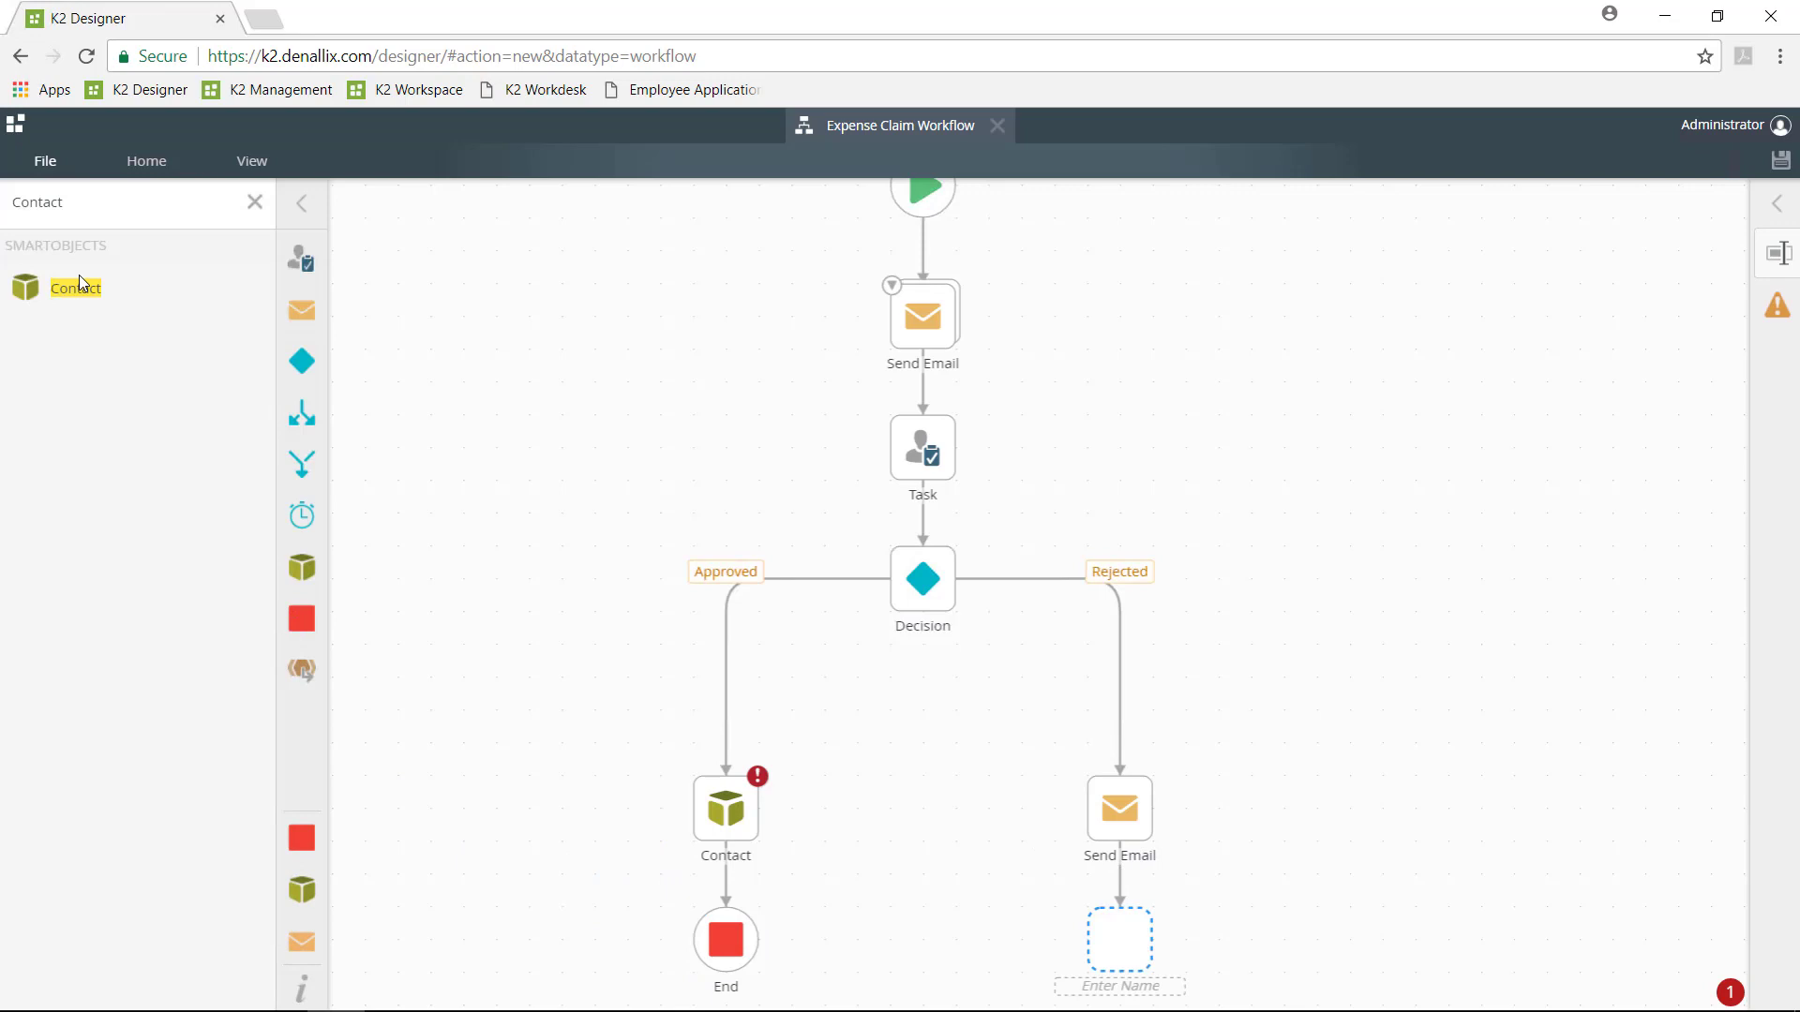
Step: Add an End step after the rejection email and move End higher among the favourite steps
click(255, 201)
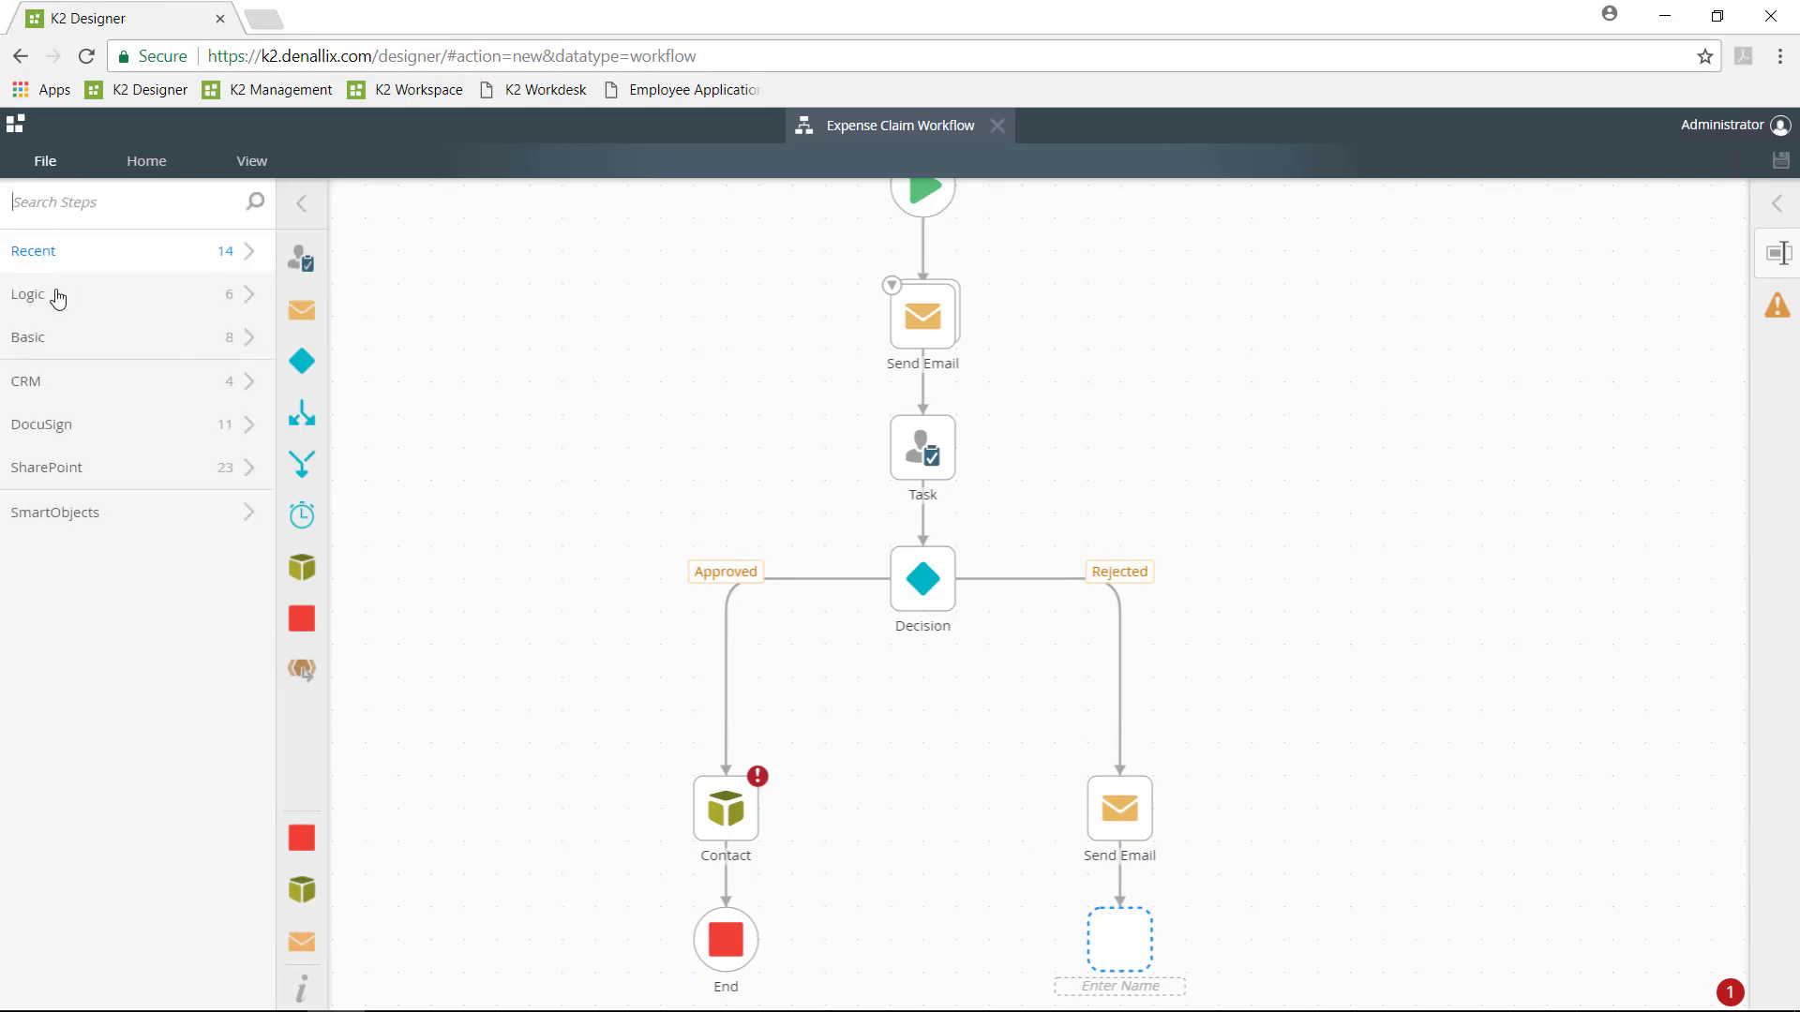
drag(302, 618, 1119, 940)
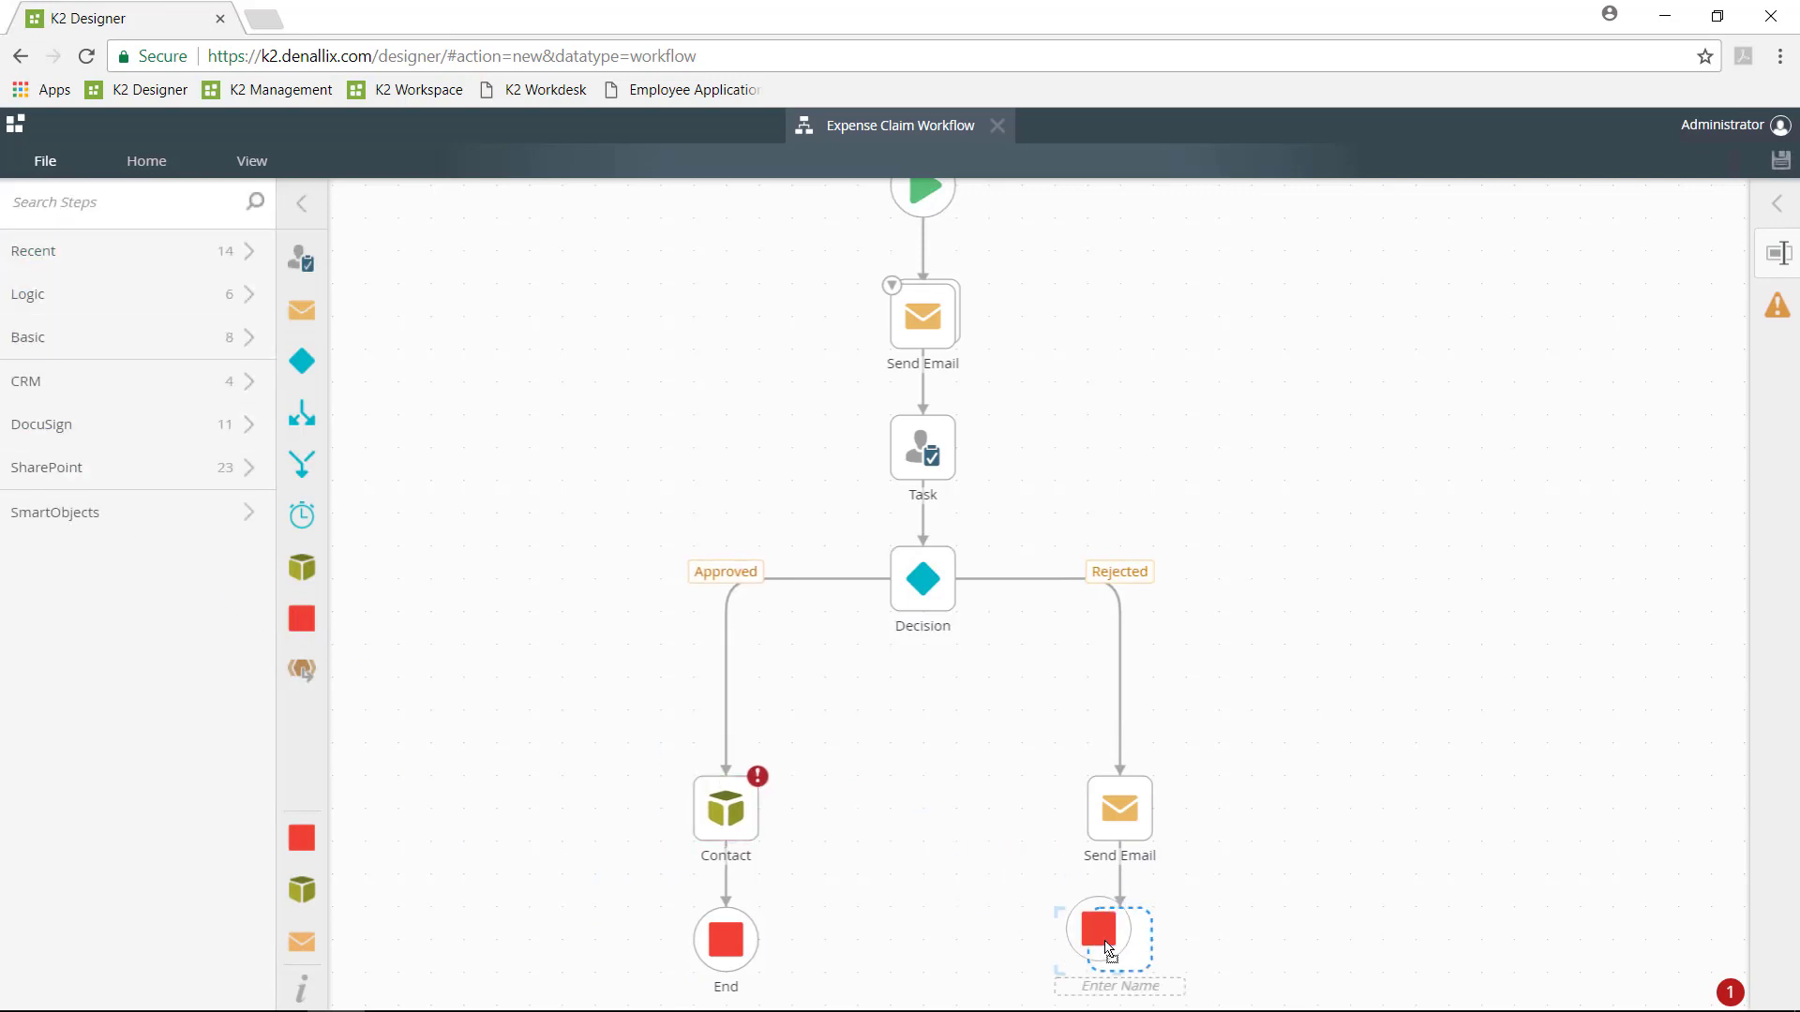
right_click(297, 741)
click(362, 689)
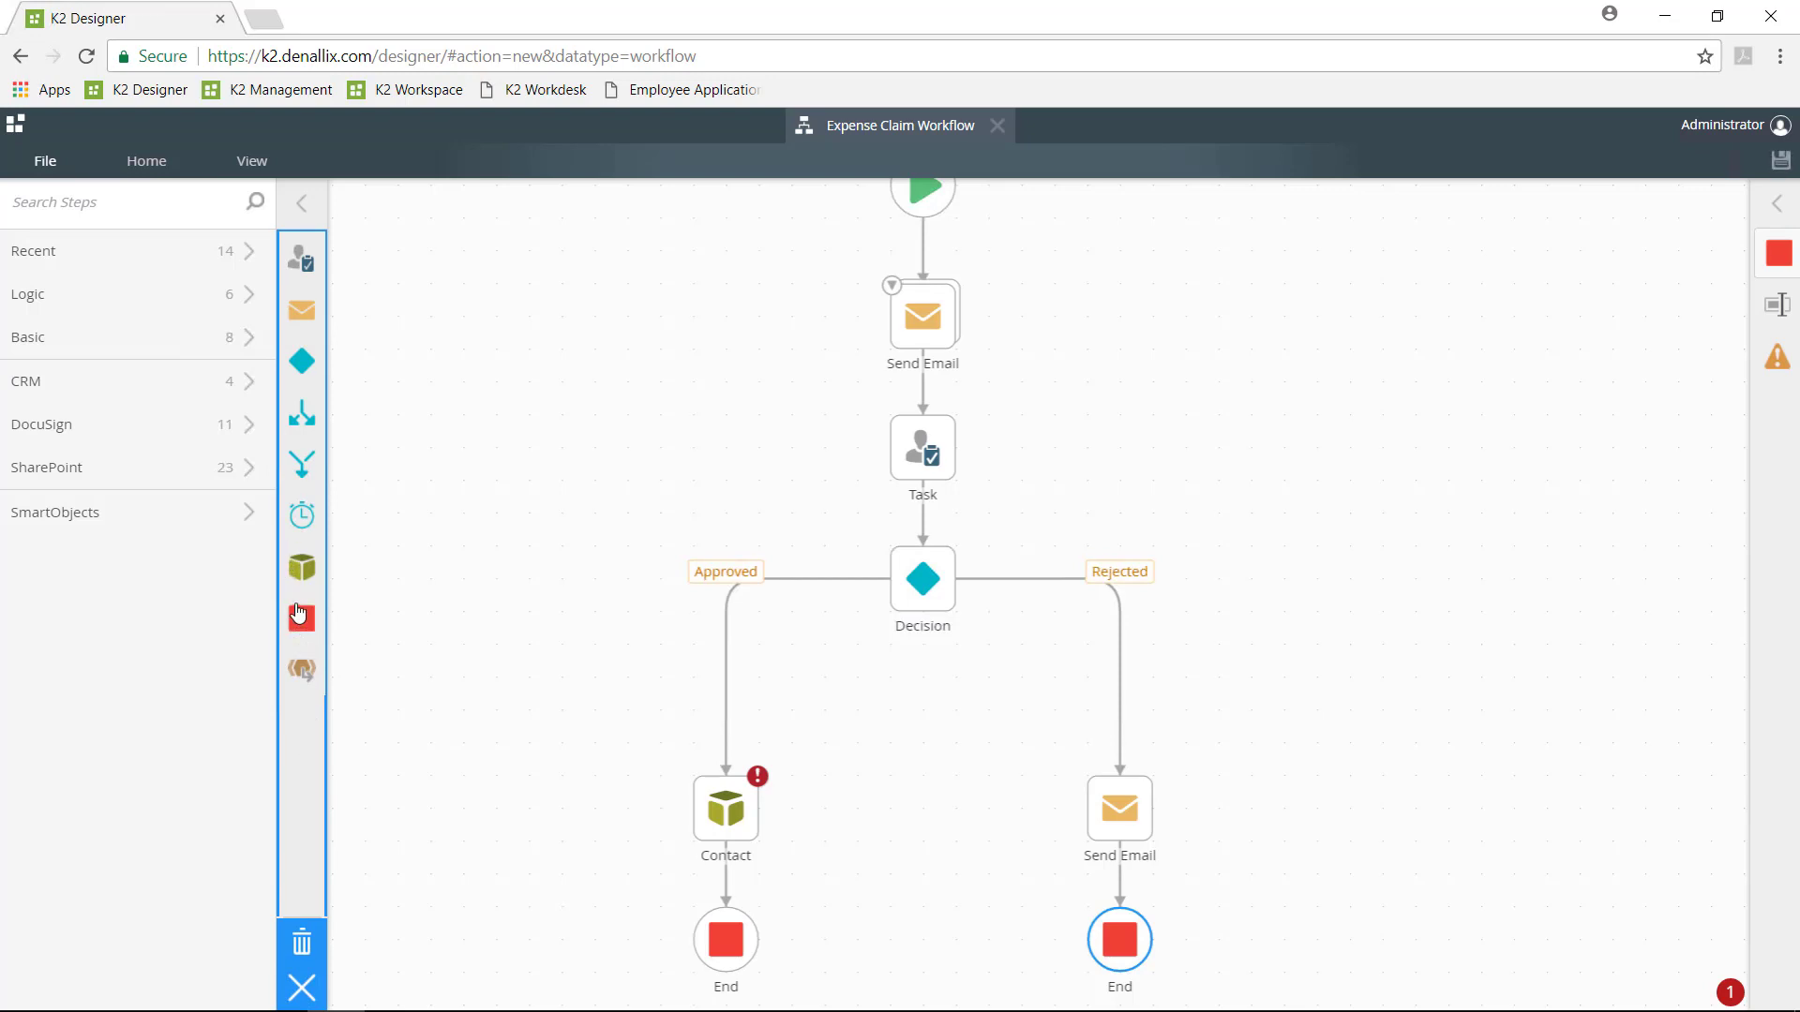
drag(301, 619, 301, 515)
click(302, 987)
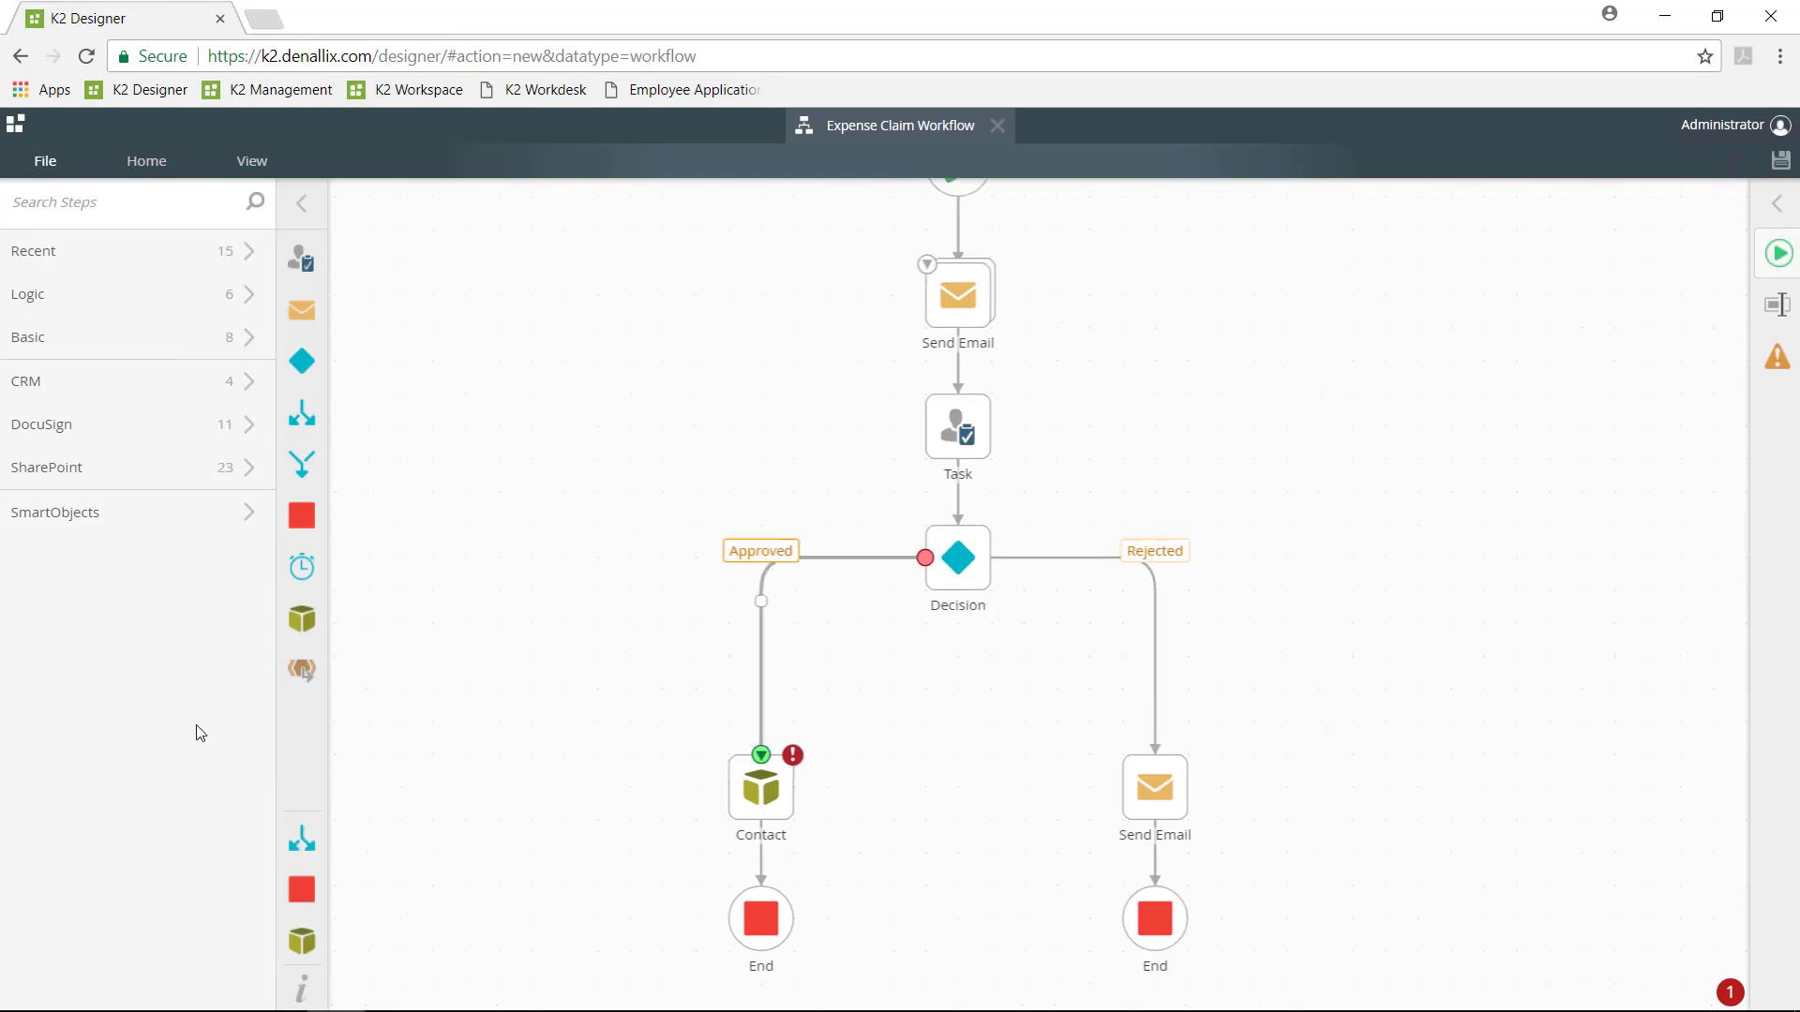
Step: Insert a Split step on the Approved outcome with empty Path 1 and Path 2 slots
drag(301, 417, 692, 588)
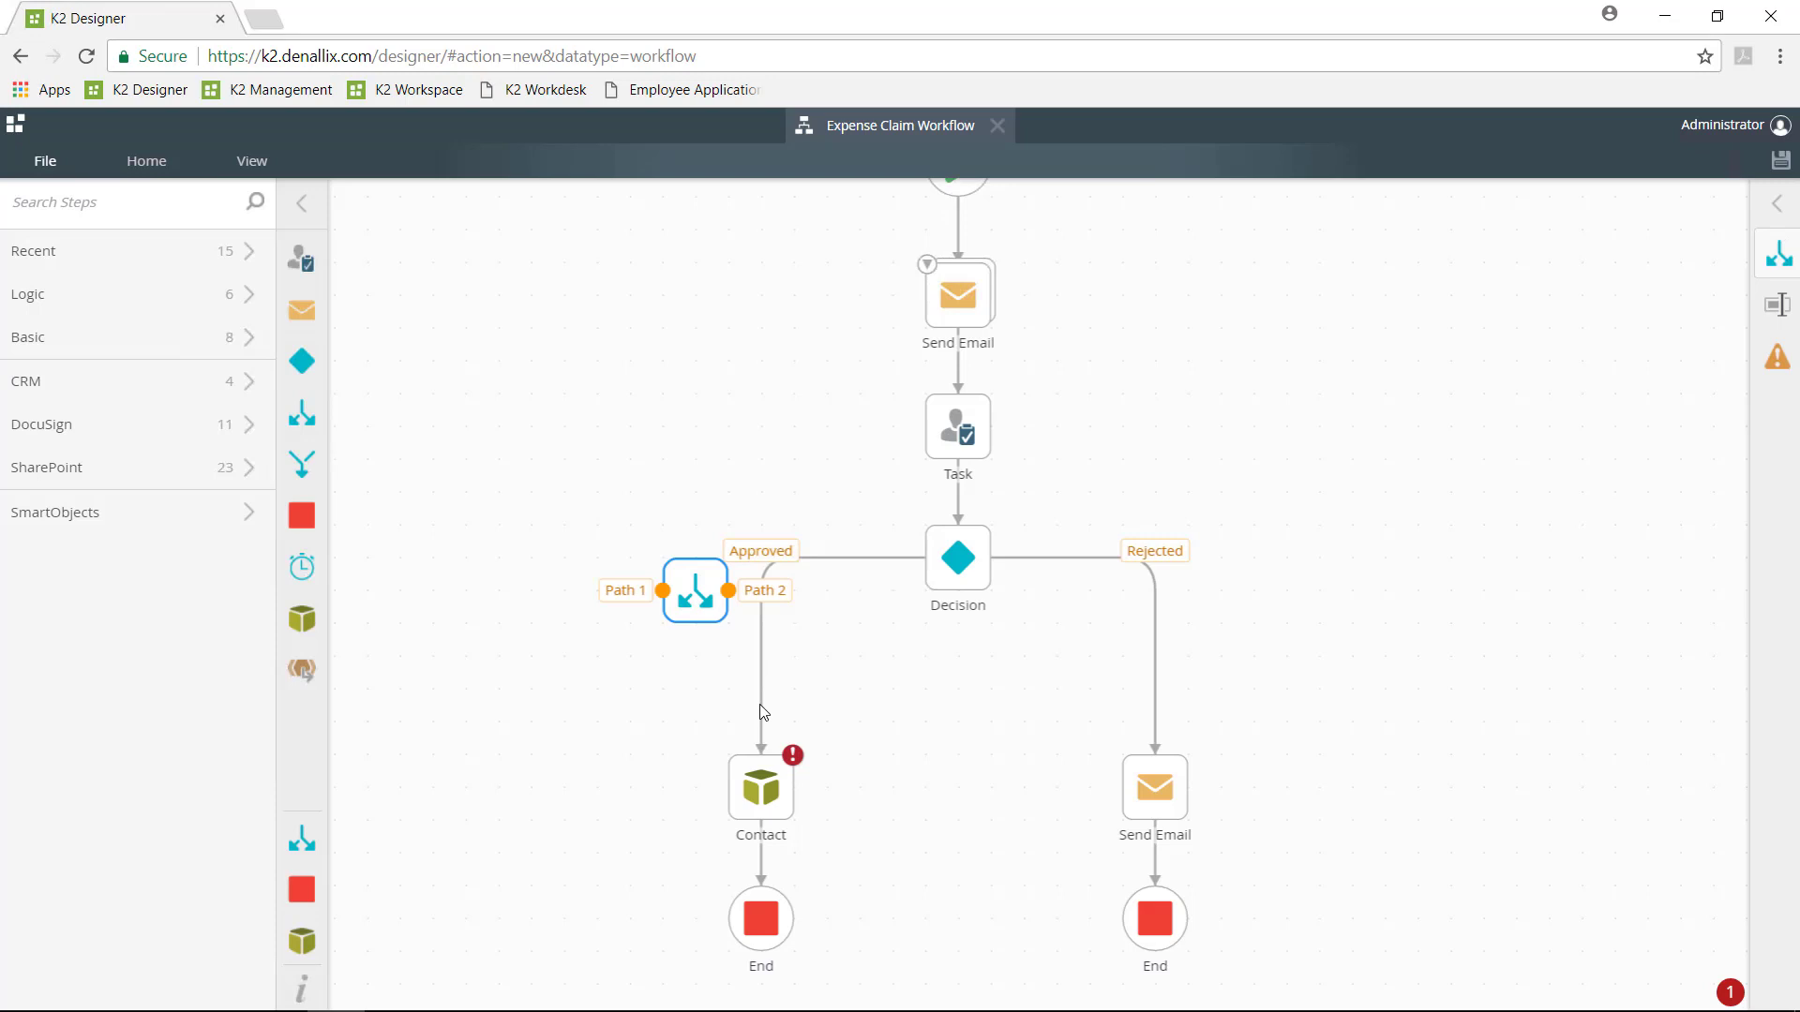
mouse_move(759, 754)
mouse_down()
mouse_move(718, 522)
mouse_move(696, 556)
mouse_move(777, 644)
mouse_up()
drag(663, 591, 607, 678)
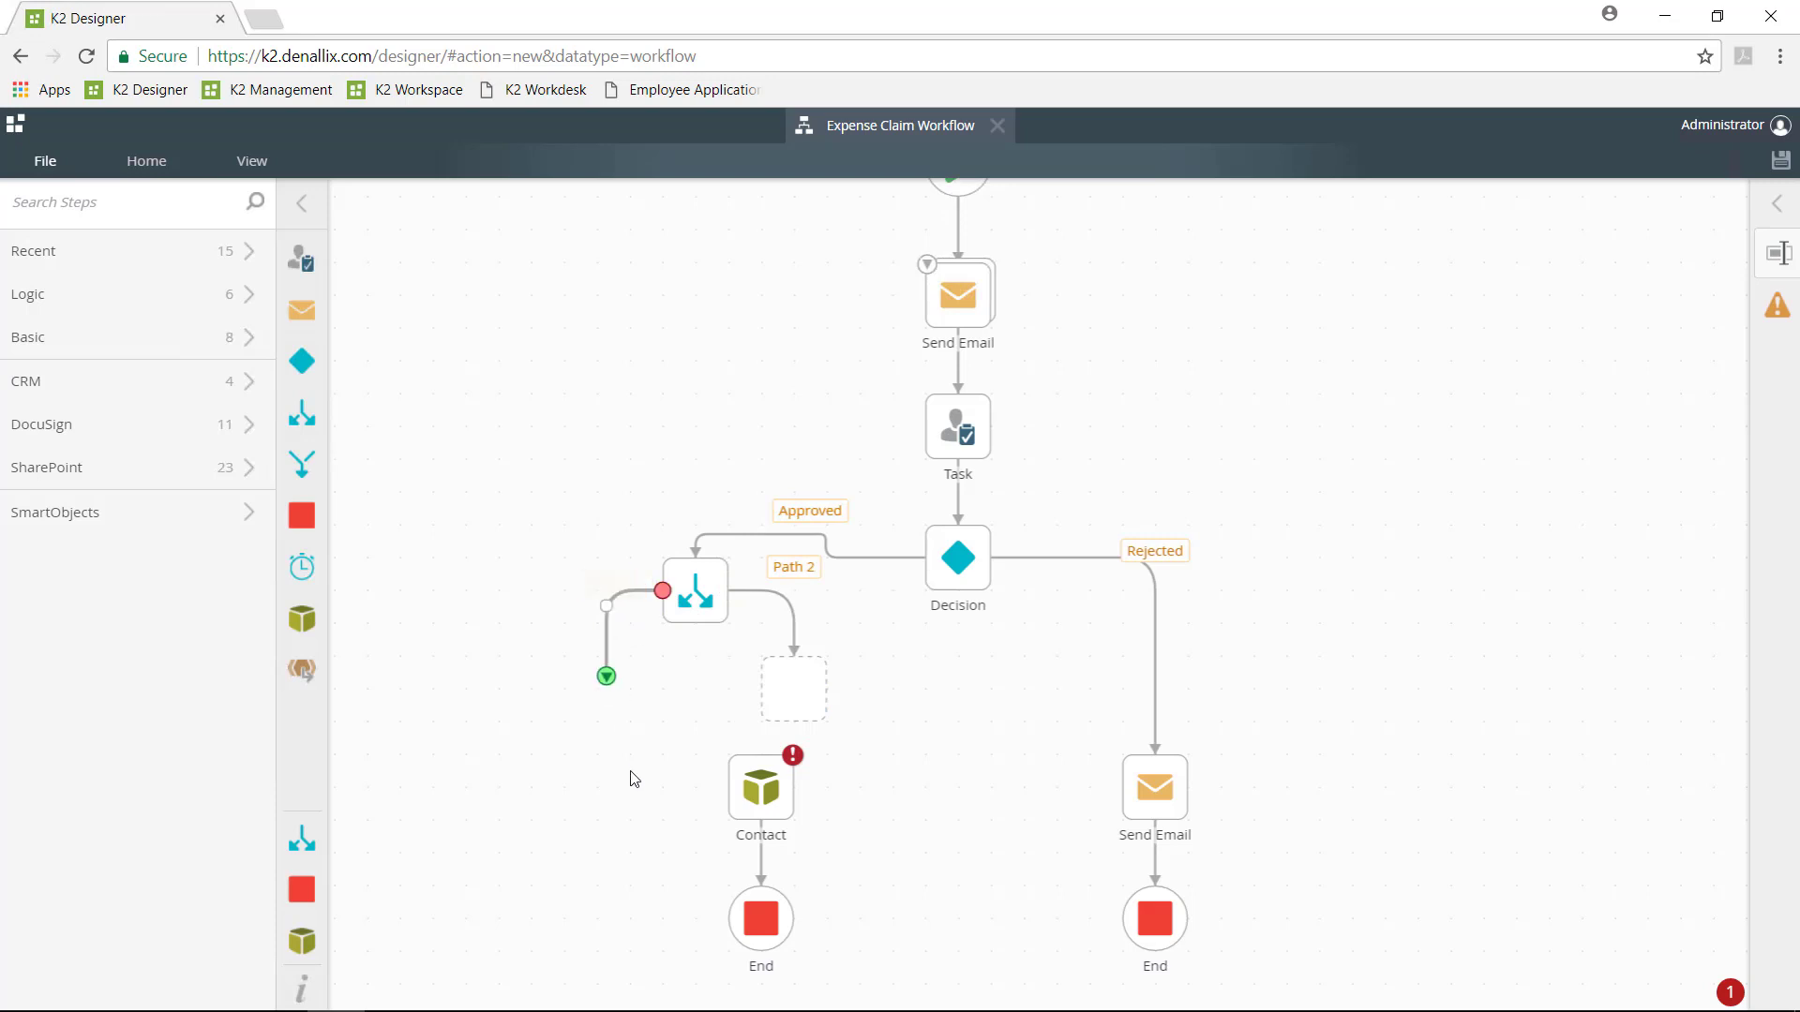
click(752, 908)
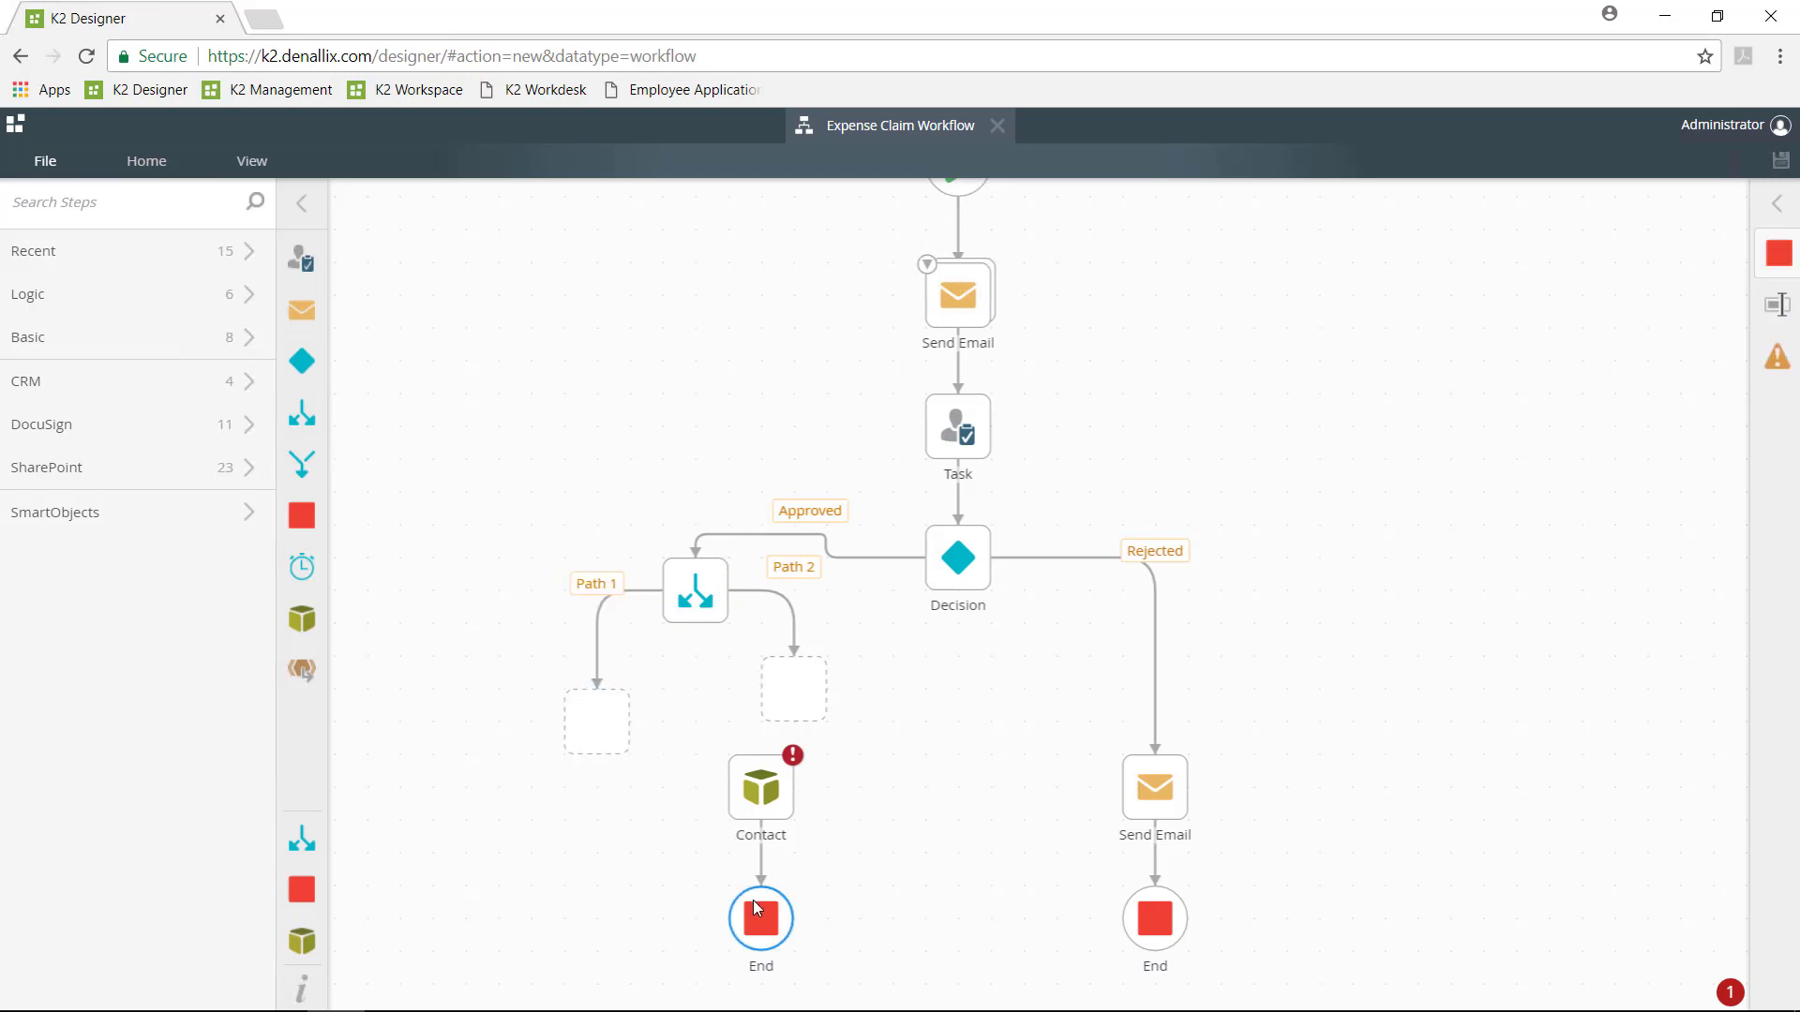
Step: Delete the End under Contact and move Contact onto Path 2
key(Delete)
drag(772, 805, 797, 704)
mouse_move(728, 919)
mouse_down()
mouse_move(675, 898)
mouse_move(680, 852)
mouse_up()
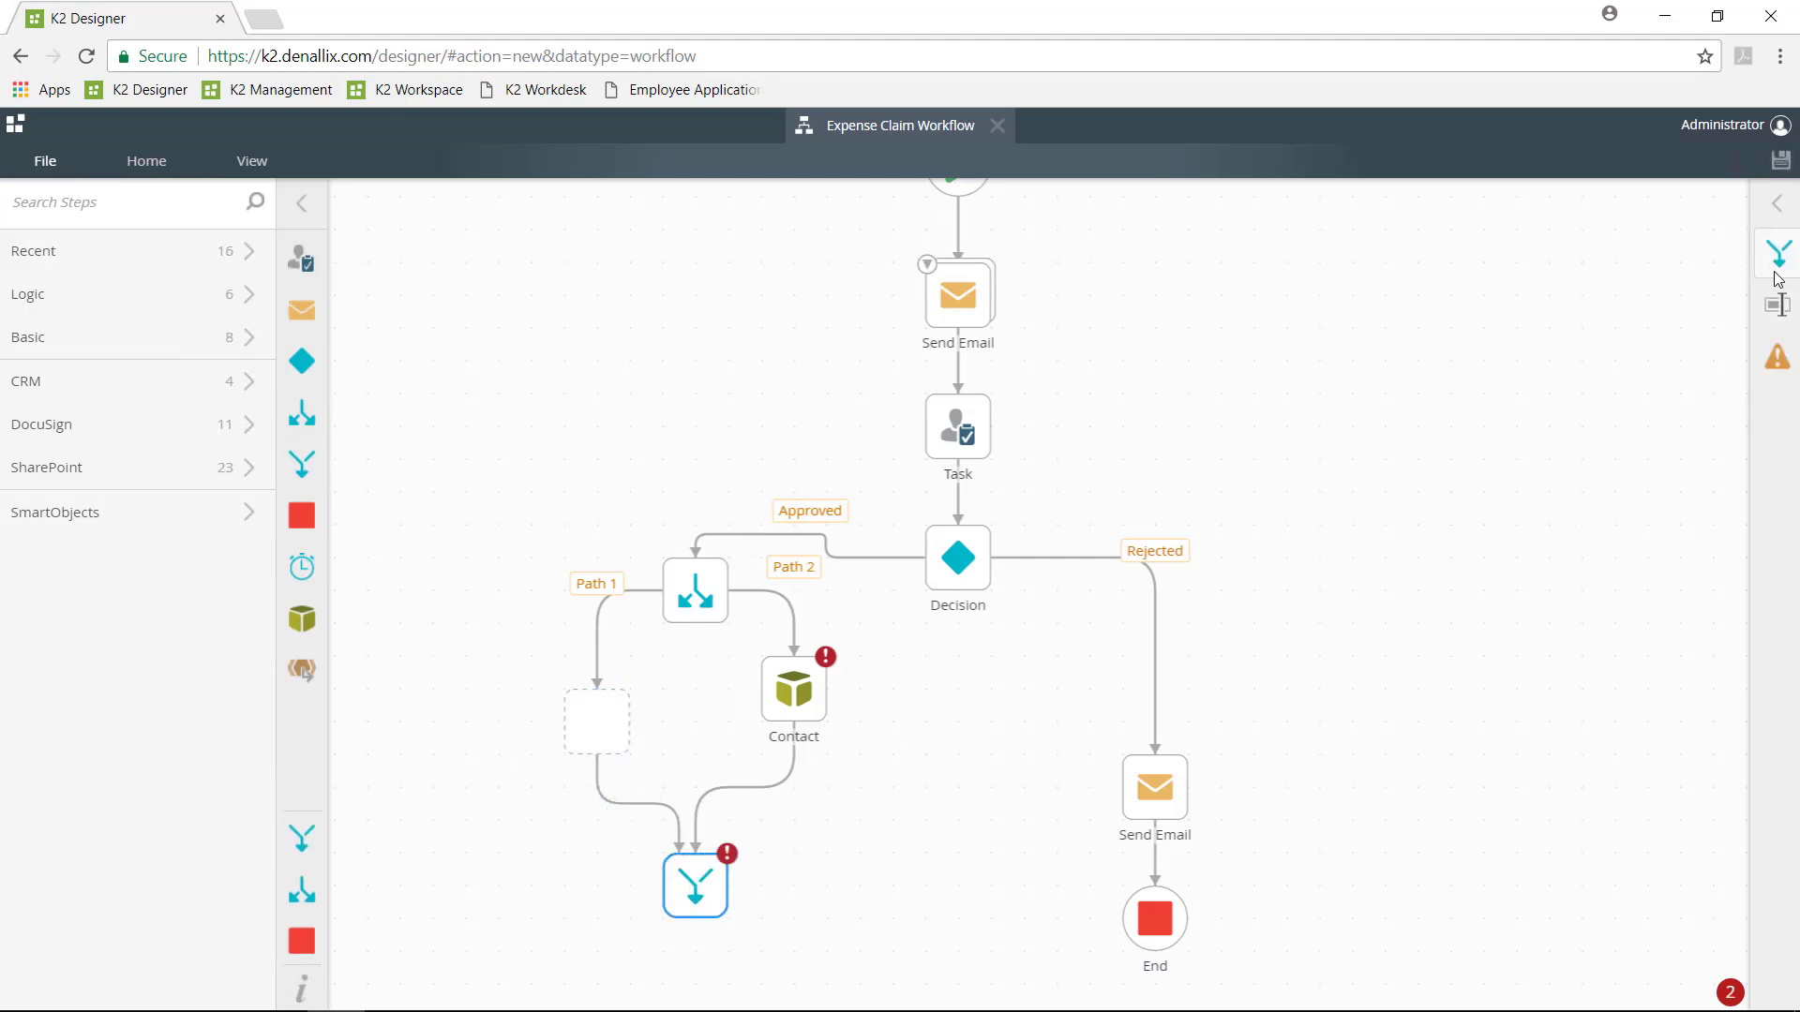
Step: Link the Merge step to the Split step
click(1780, 258)
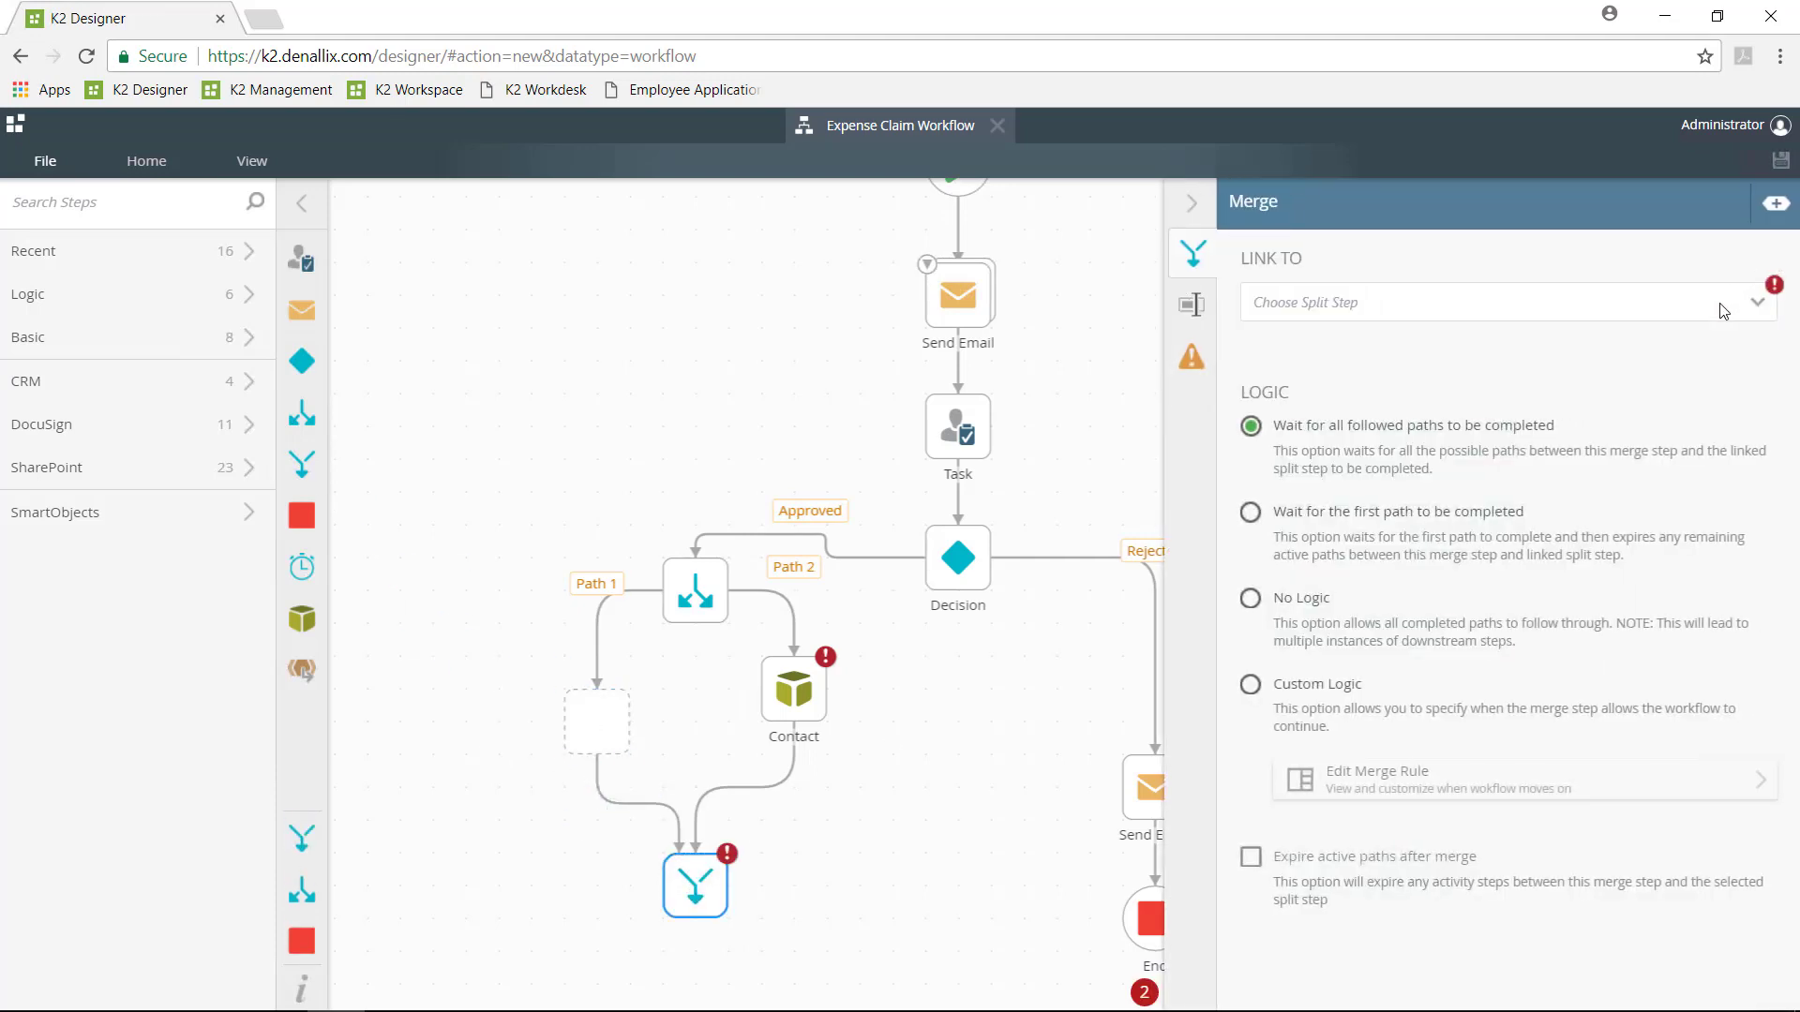
click(1722, 307)
click(1475, 355)
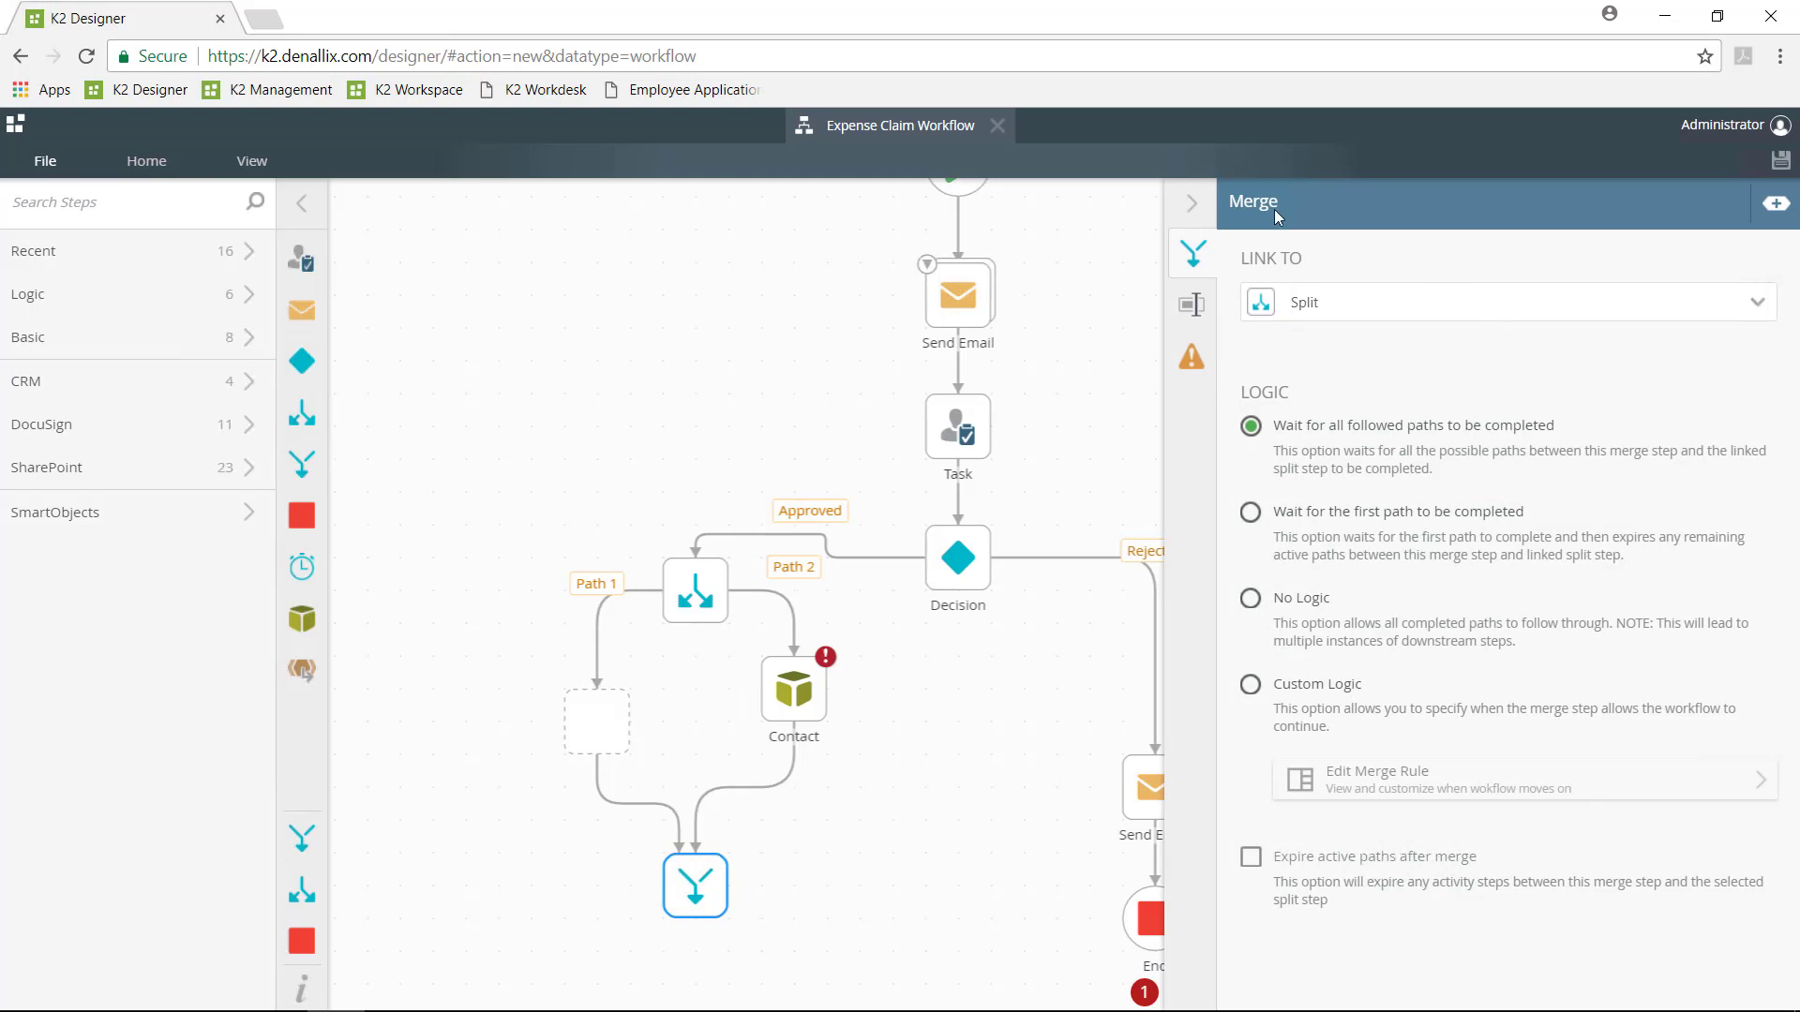
Step: Set the Task's recipients to 'Certain Recipients, based on a rule'
click(965, 434)
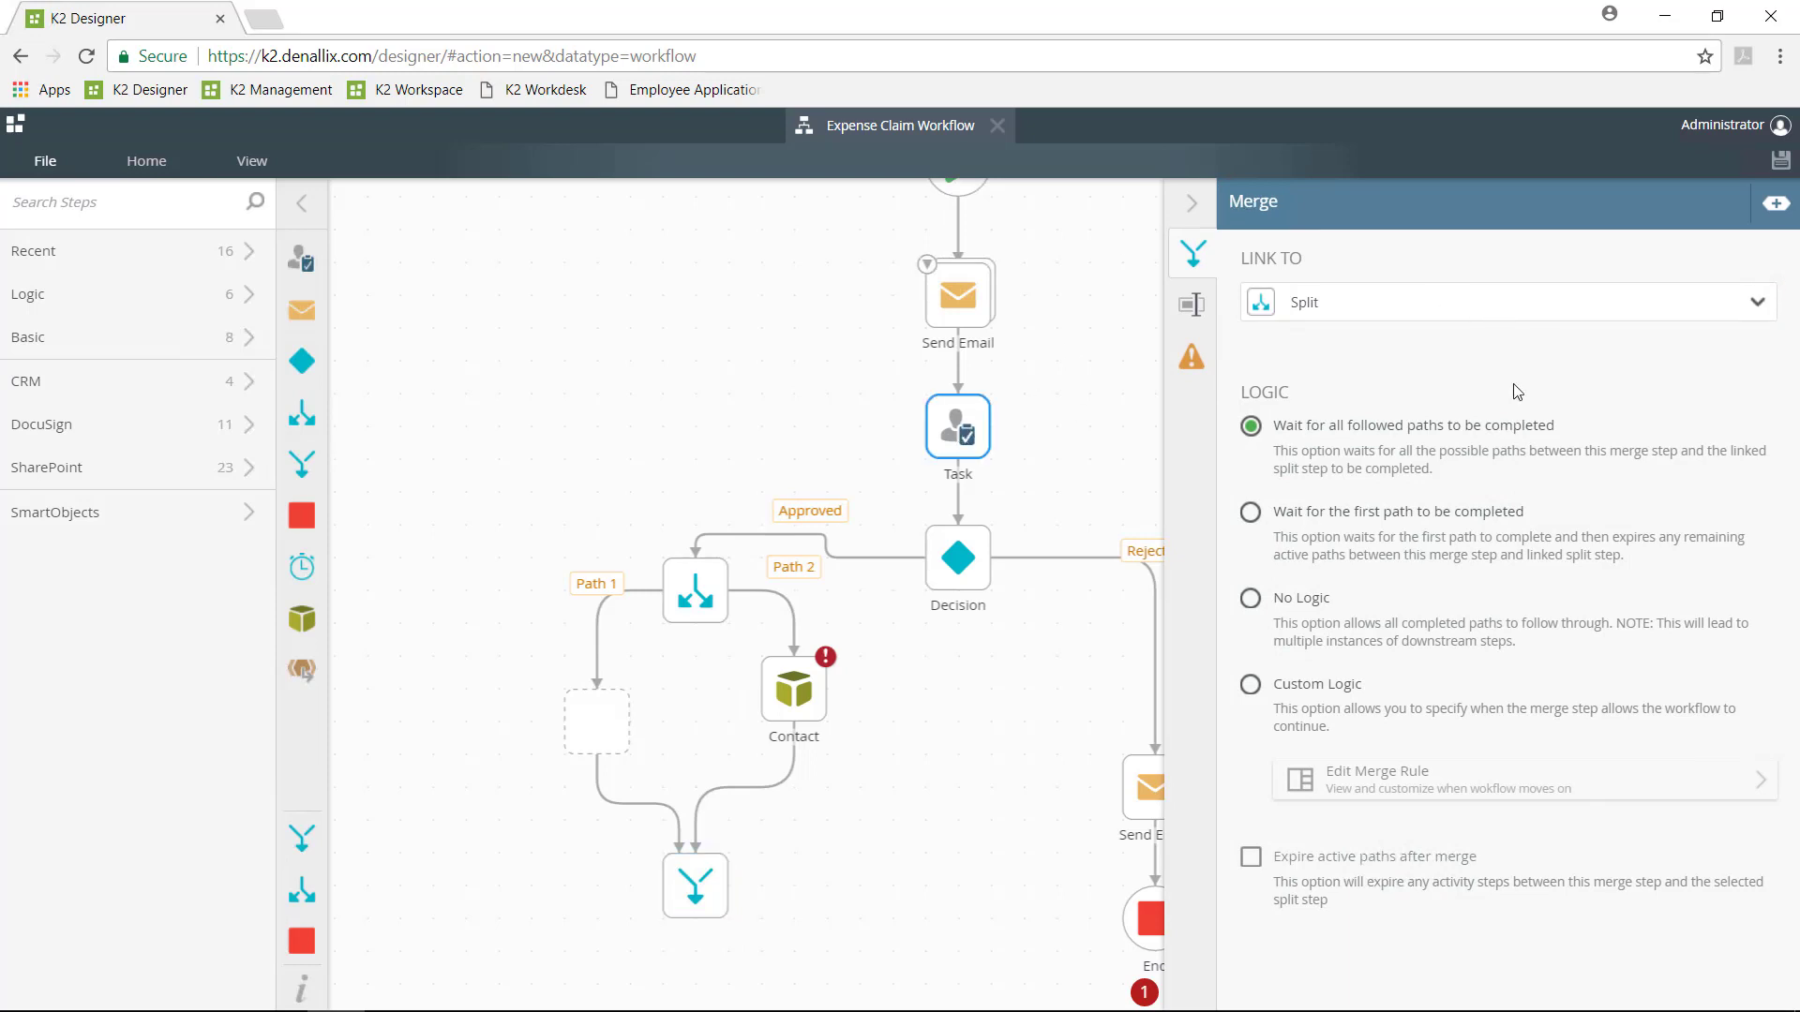
click(1192, 358)
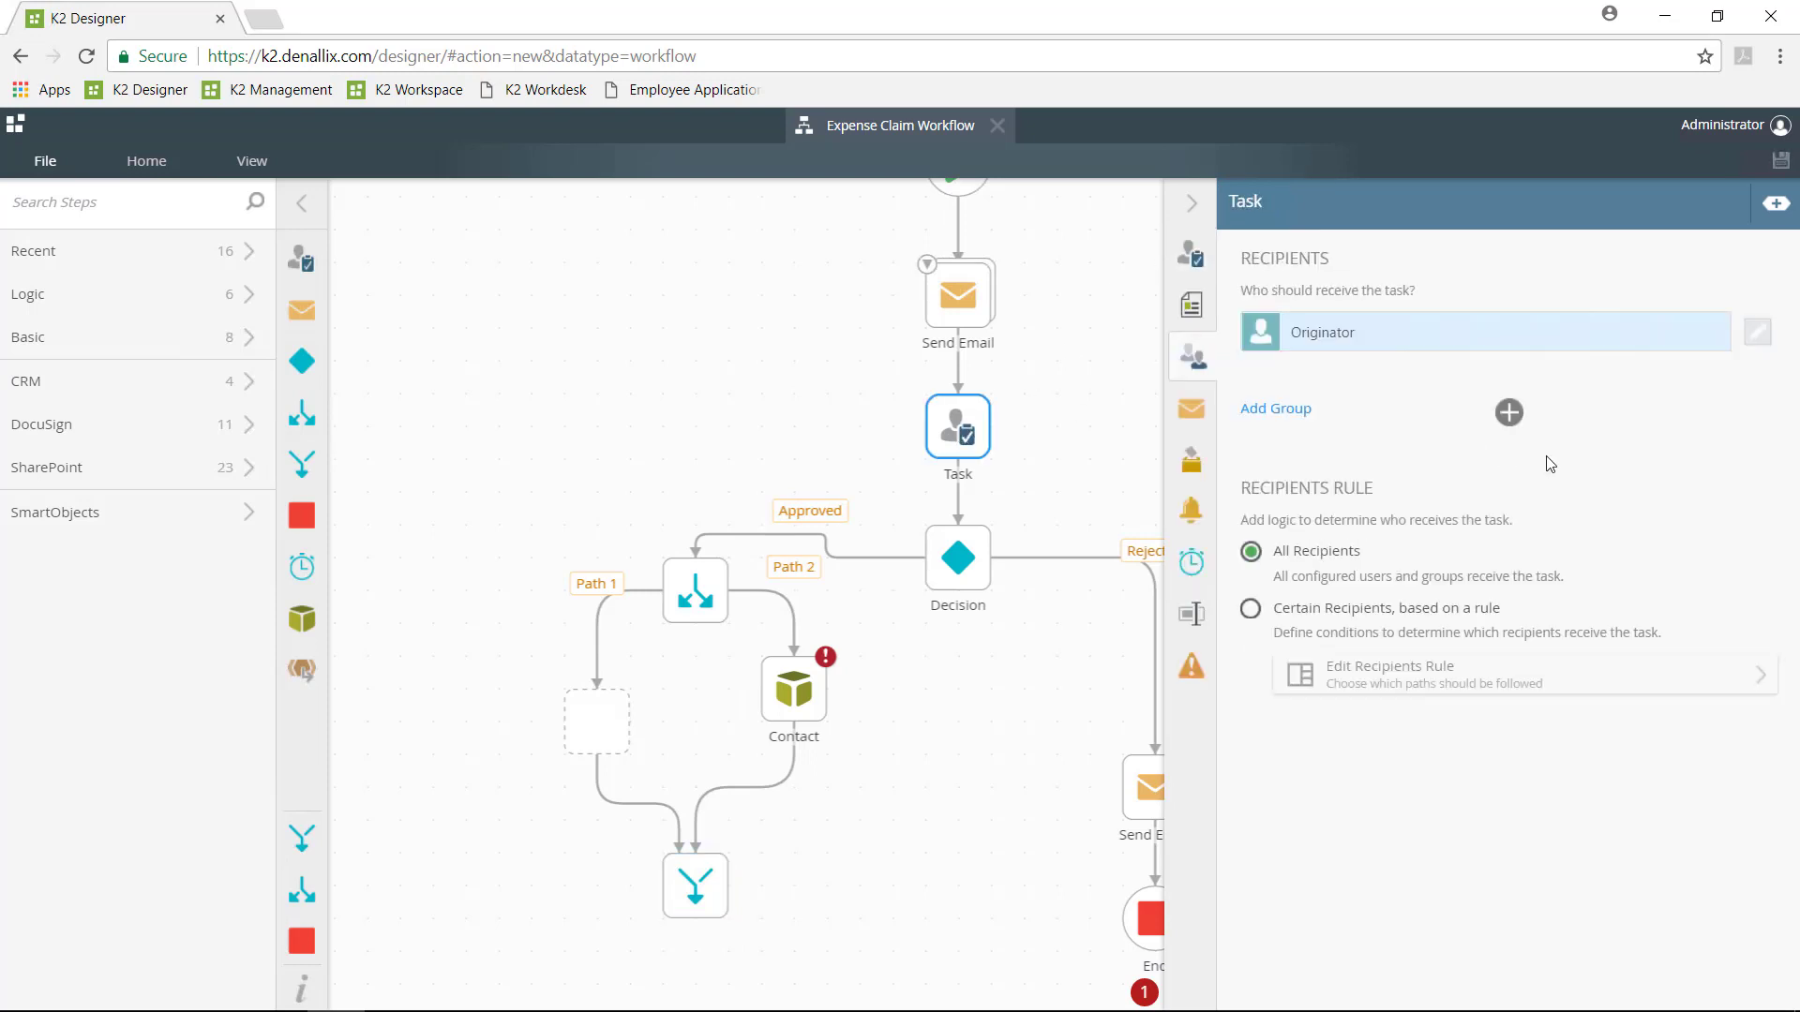
click(1469, 640)
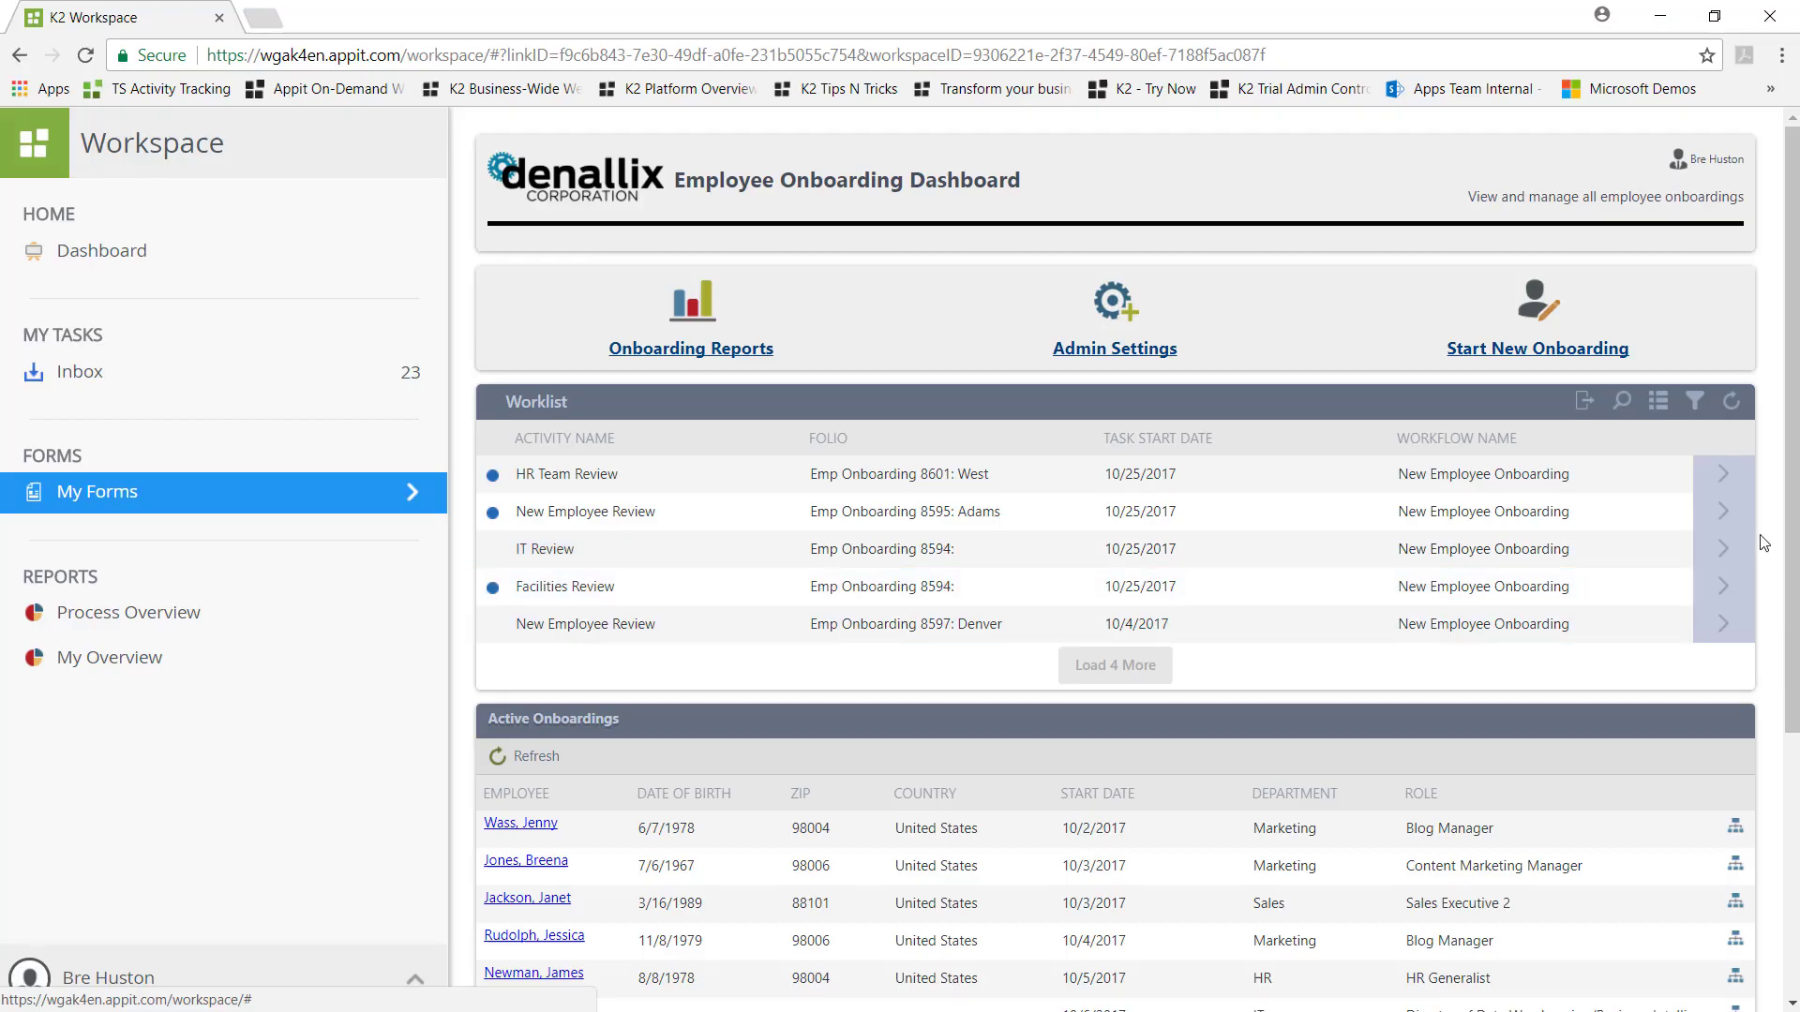
Step: View the HR Team Review task's flow from end to start, then return to the onboarding dashboard
click(1717, 481)
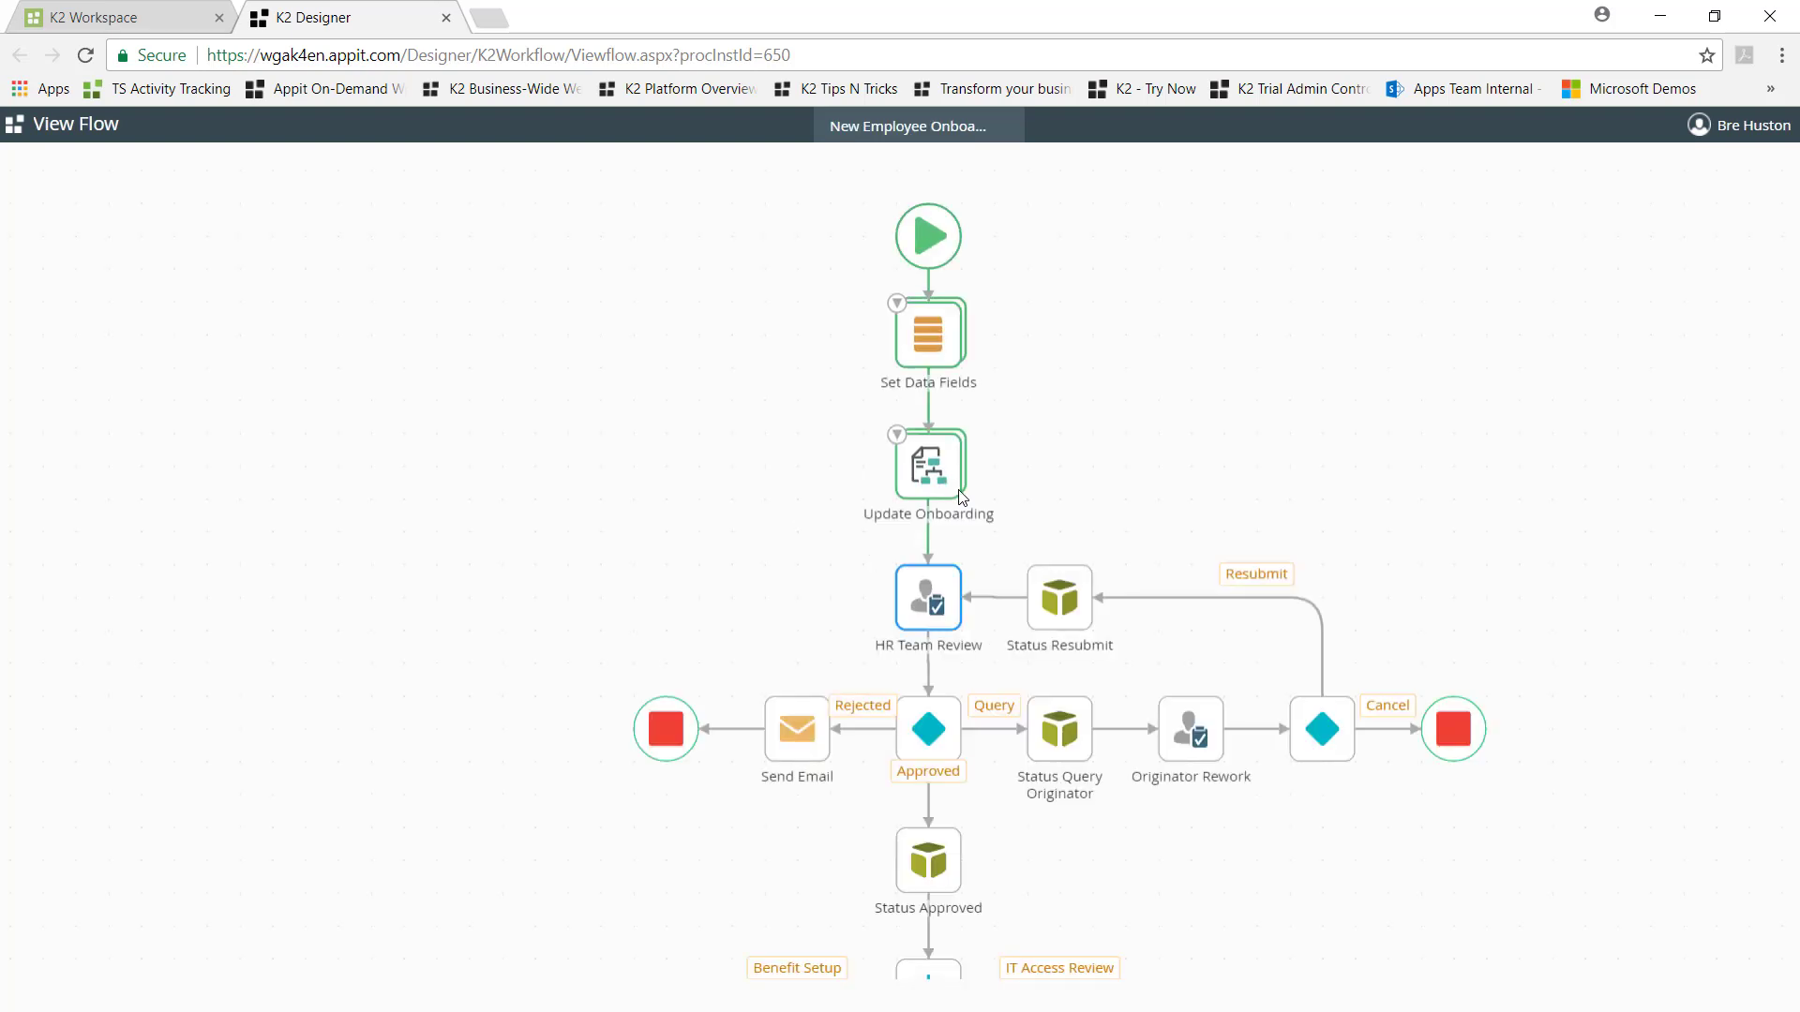
scroll(962, 520, down, 1)
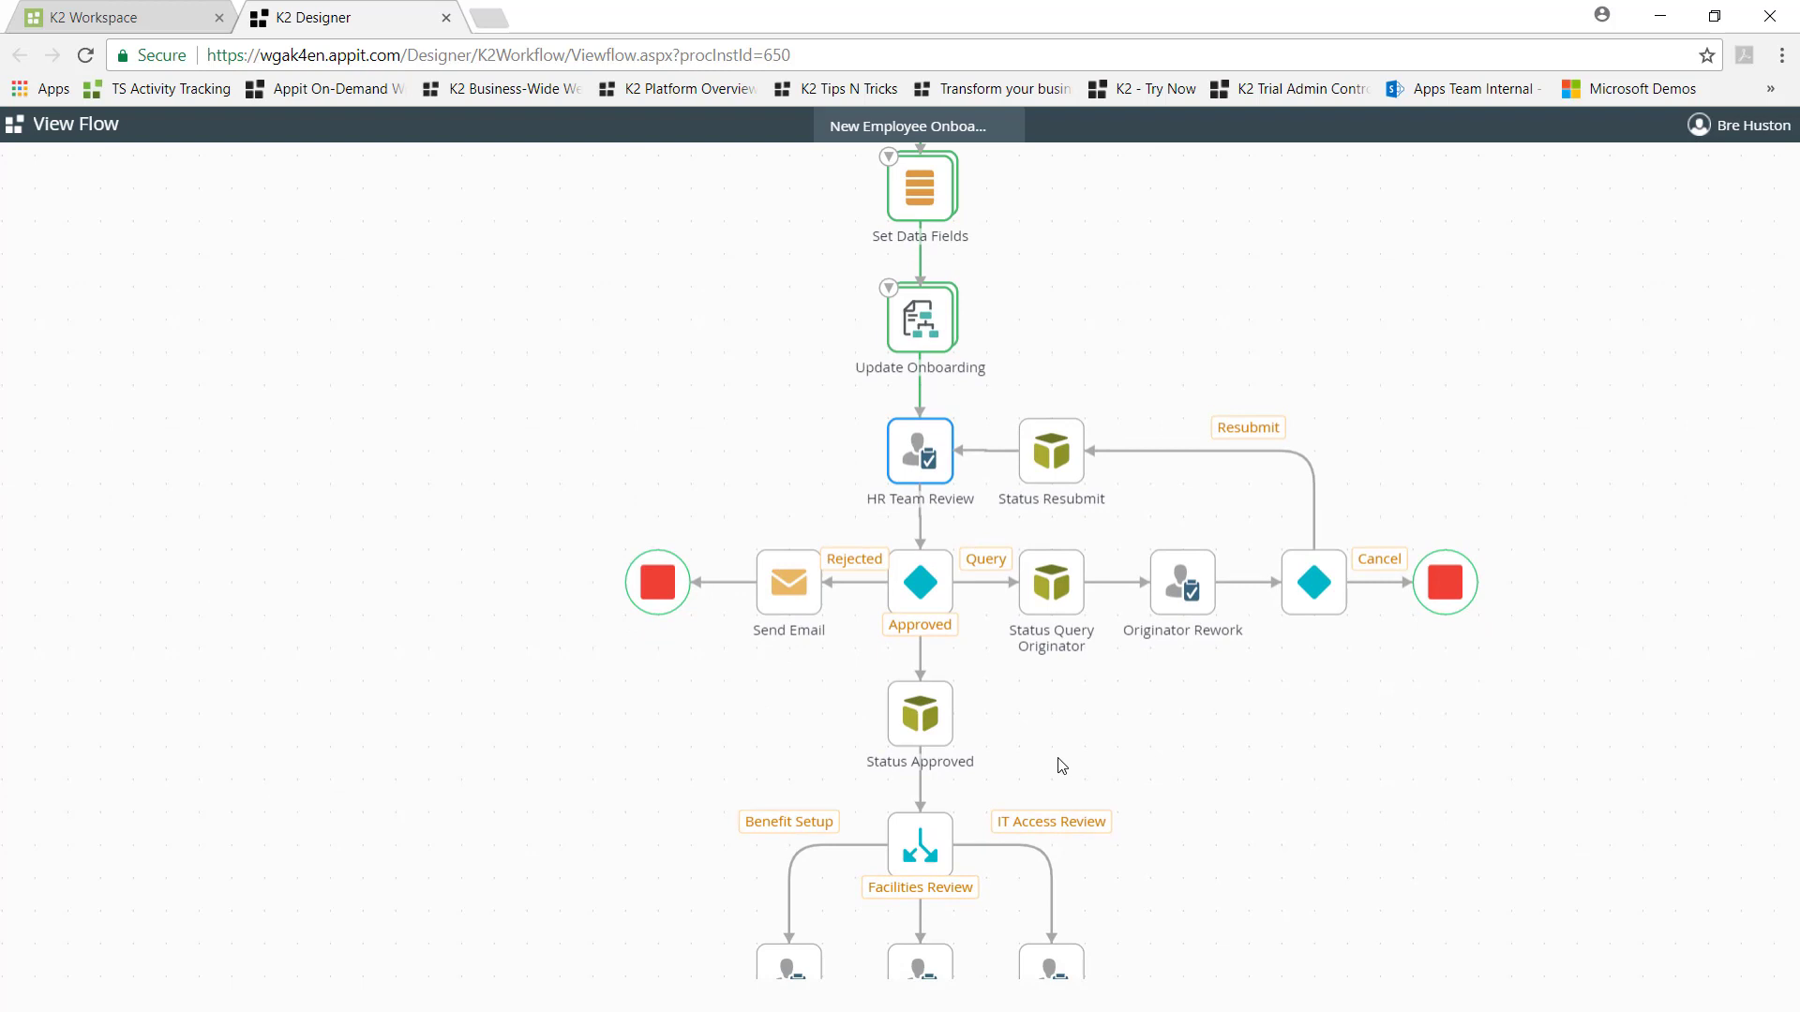
scroll(1058, 692, down, 1)
scroll(1084, 784, down, 2)
scroll(1080, 663, down, 1)
scroll(1073, 458, down, 2)
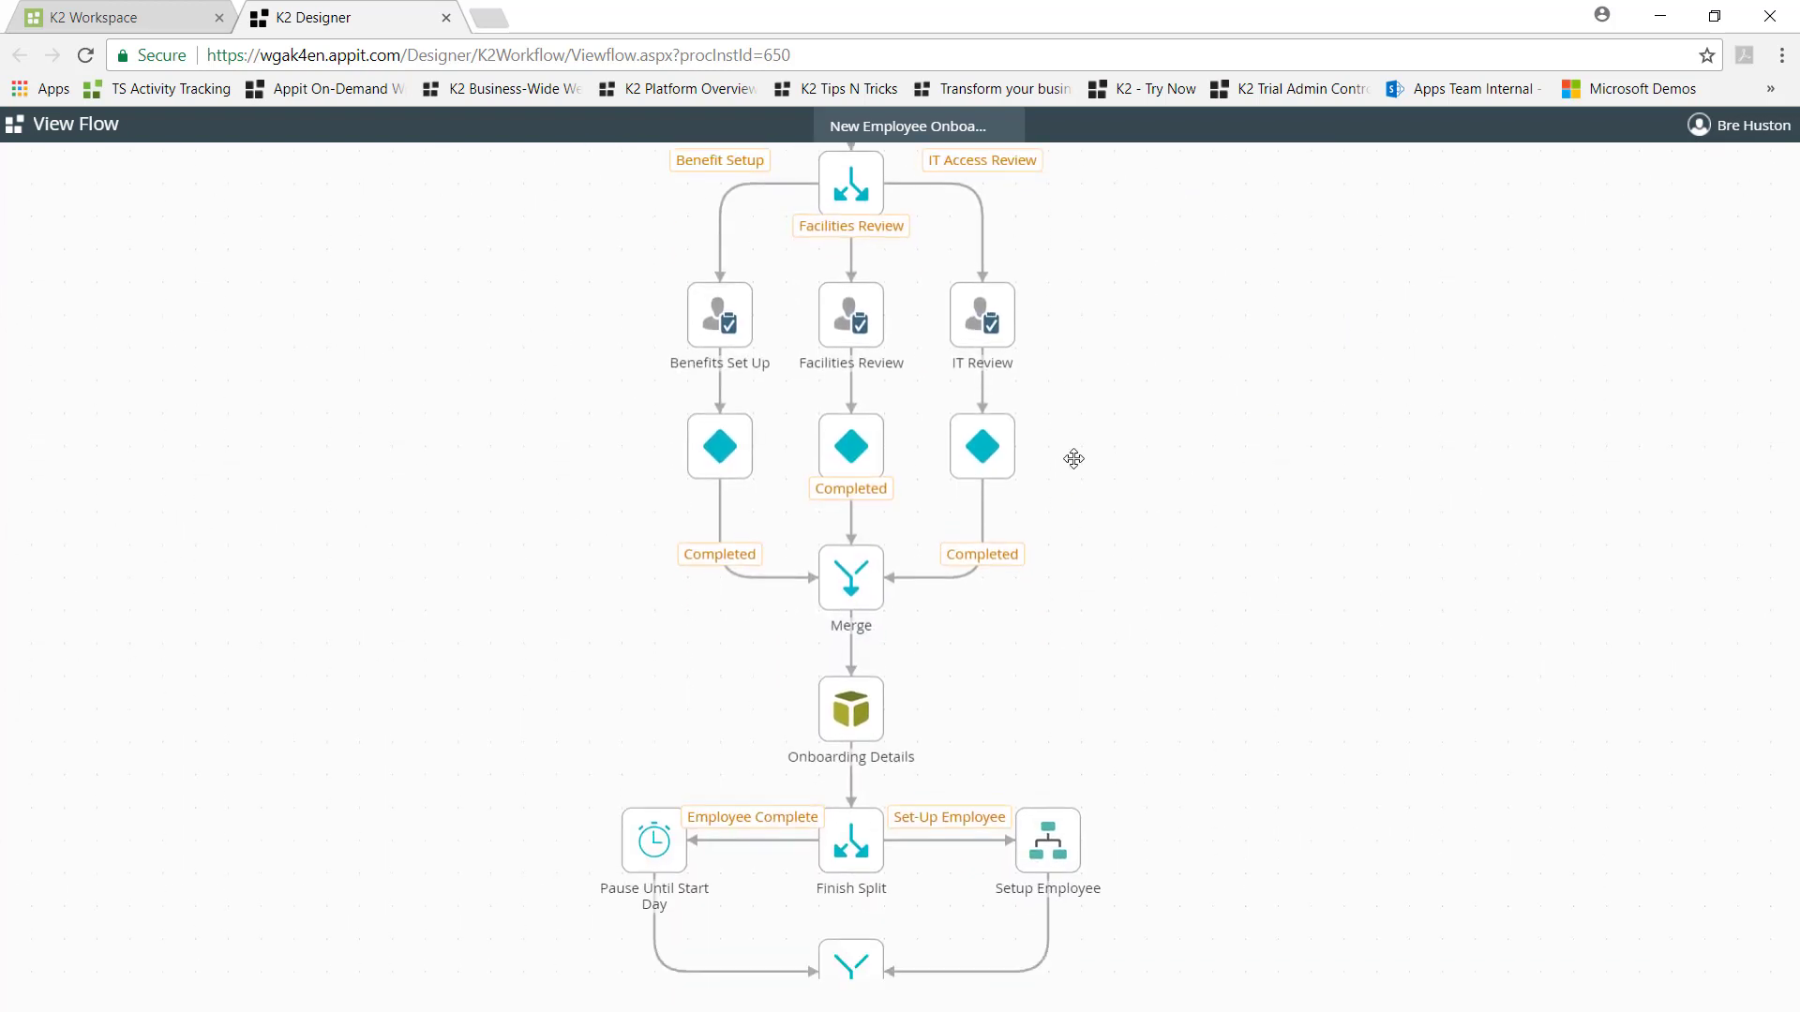
scroll(1083, 700, down, 1)
drag(1081, 699, 1061, 374)
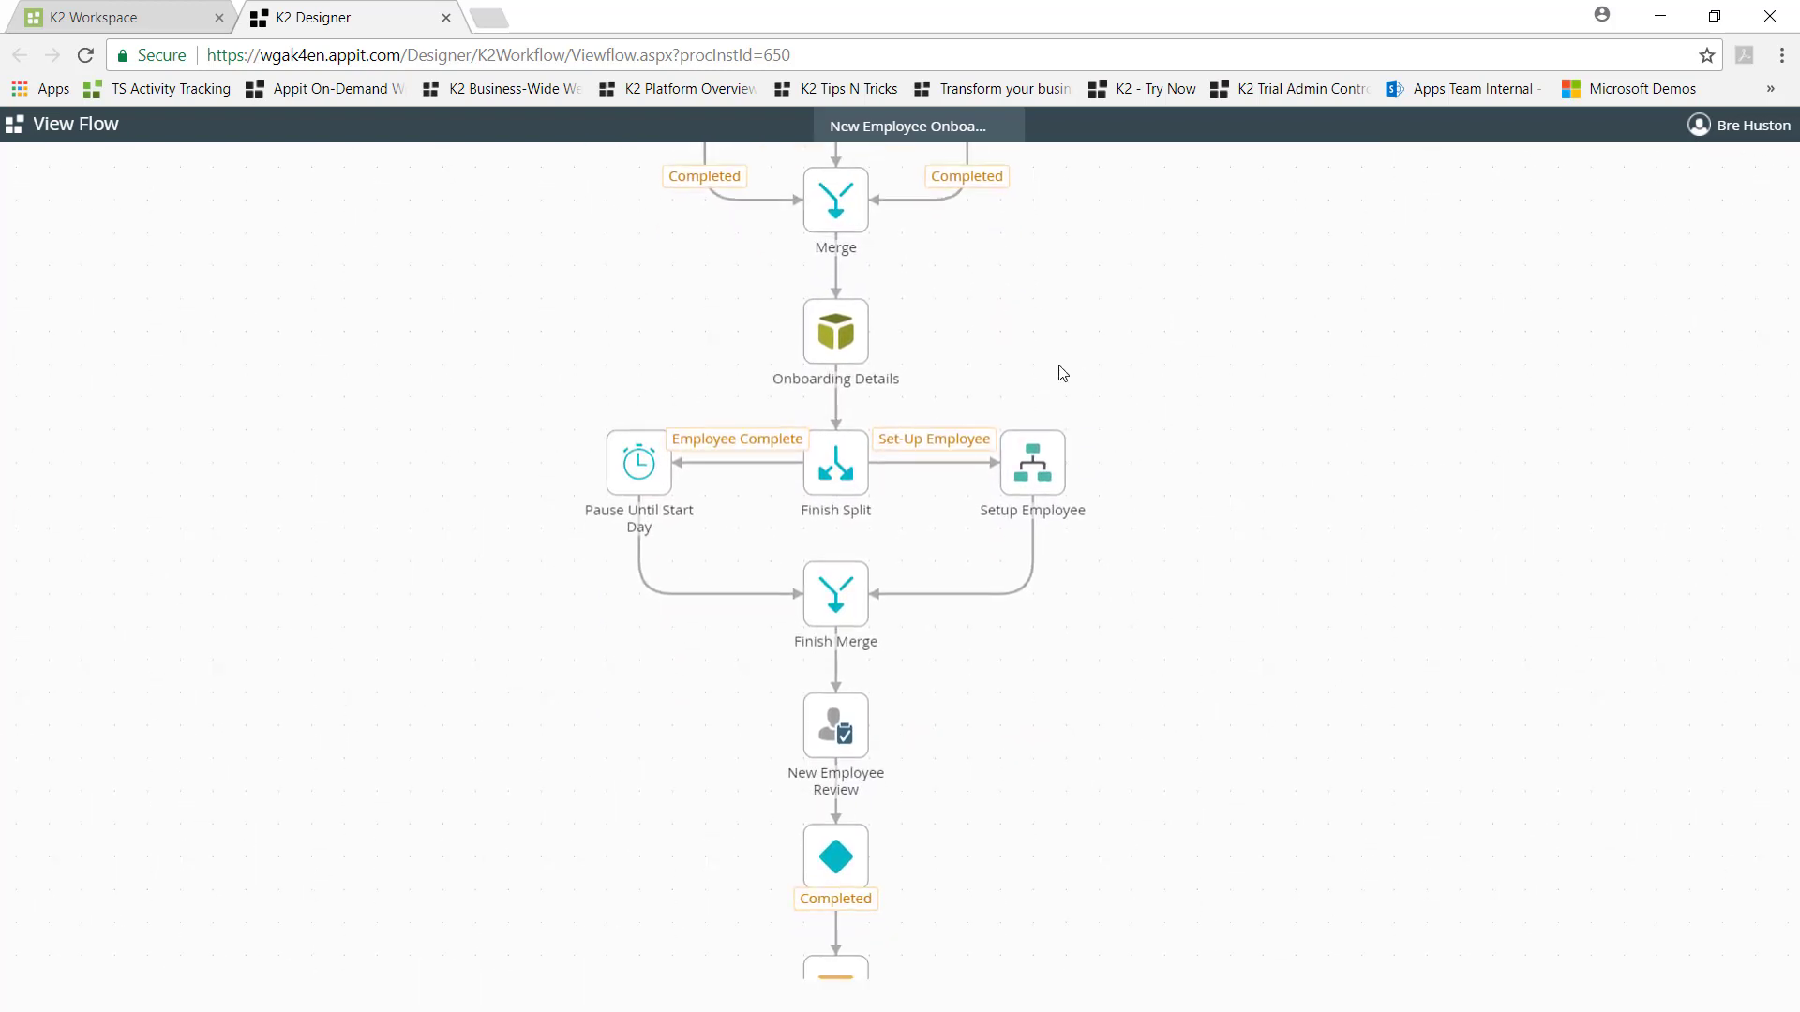
drag(1072, 563, 1138, 929)
mouse_move(1117, 511)
mouse_down()
mouse_move(1122, 782)
mouse_move(1063, 824)
mouse_up()
drag(1021, 286, 1028, 463)
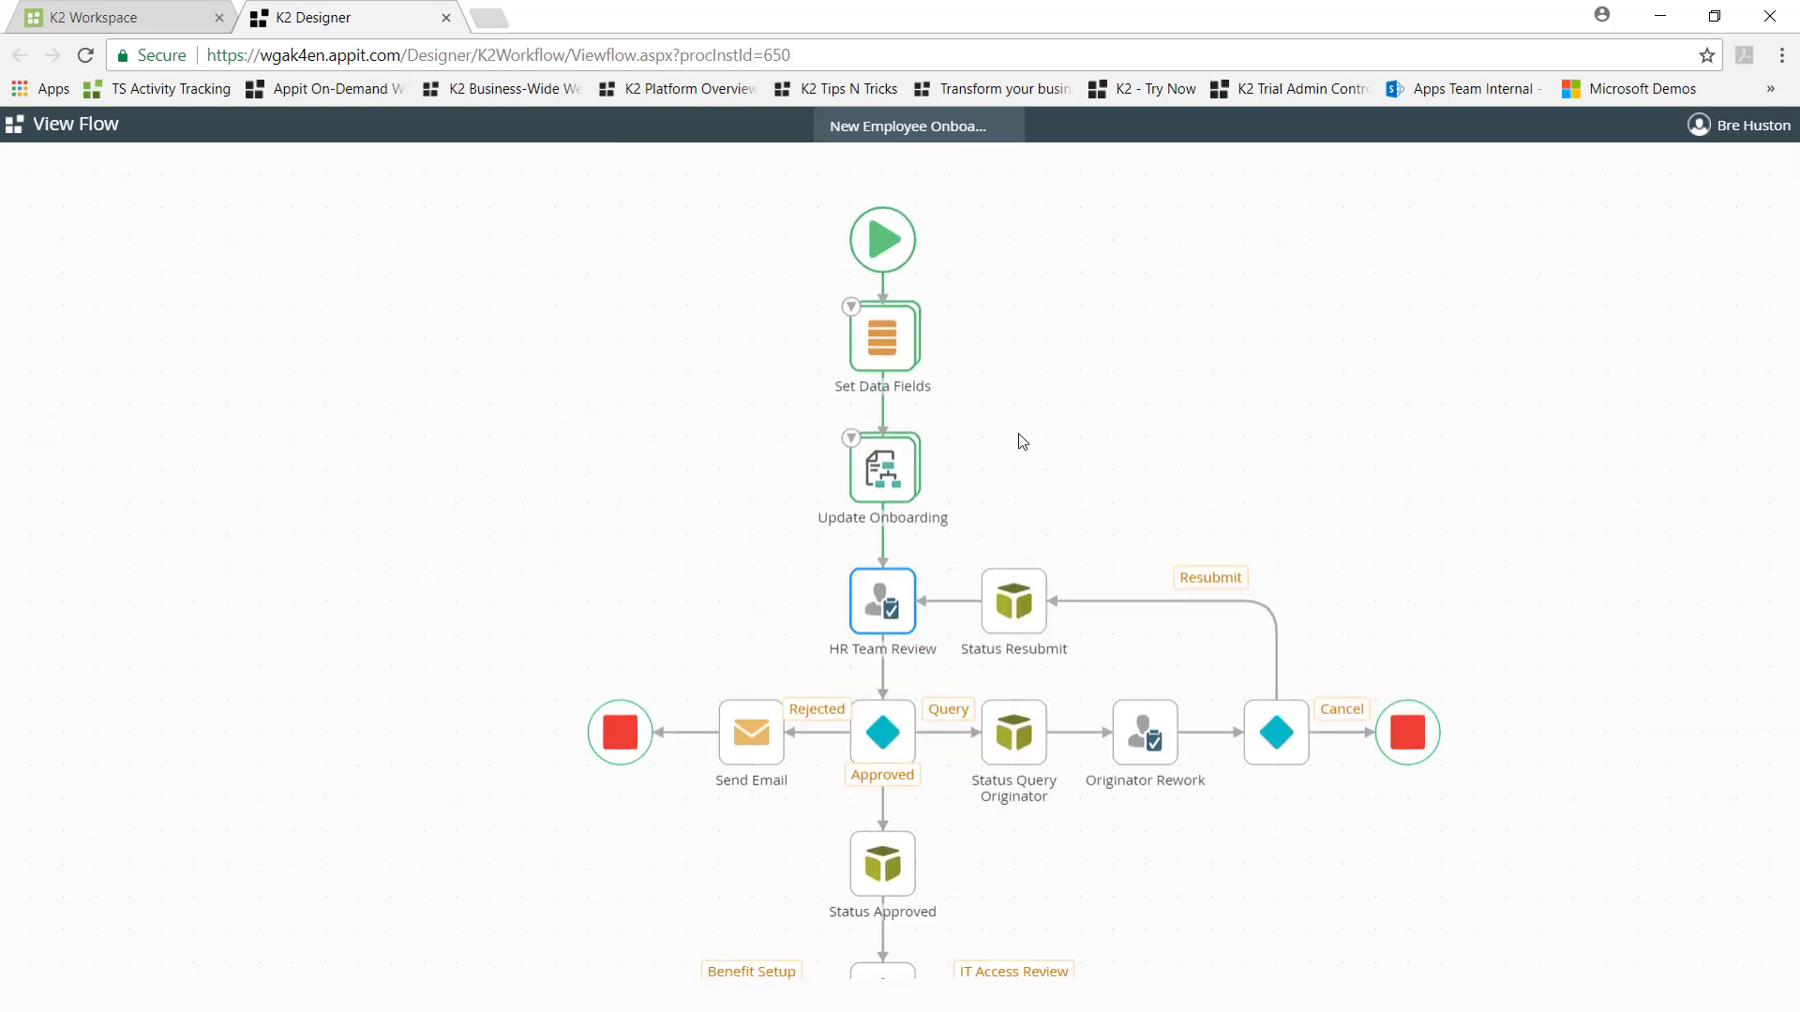
click(119, 22)
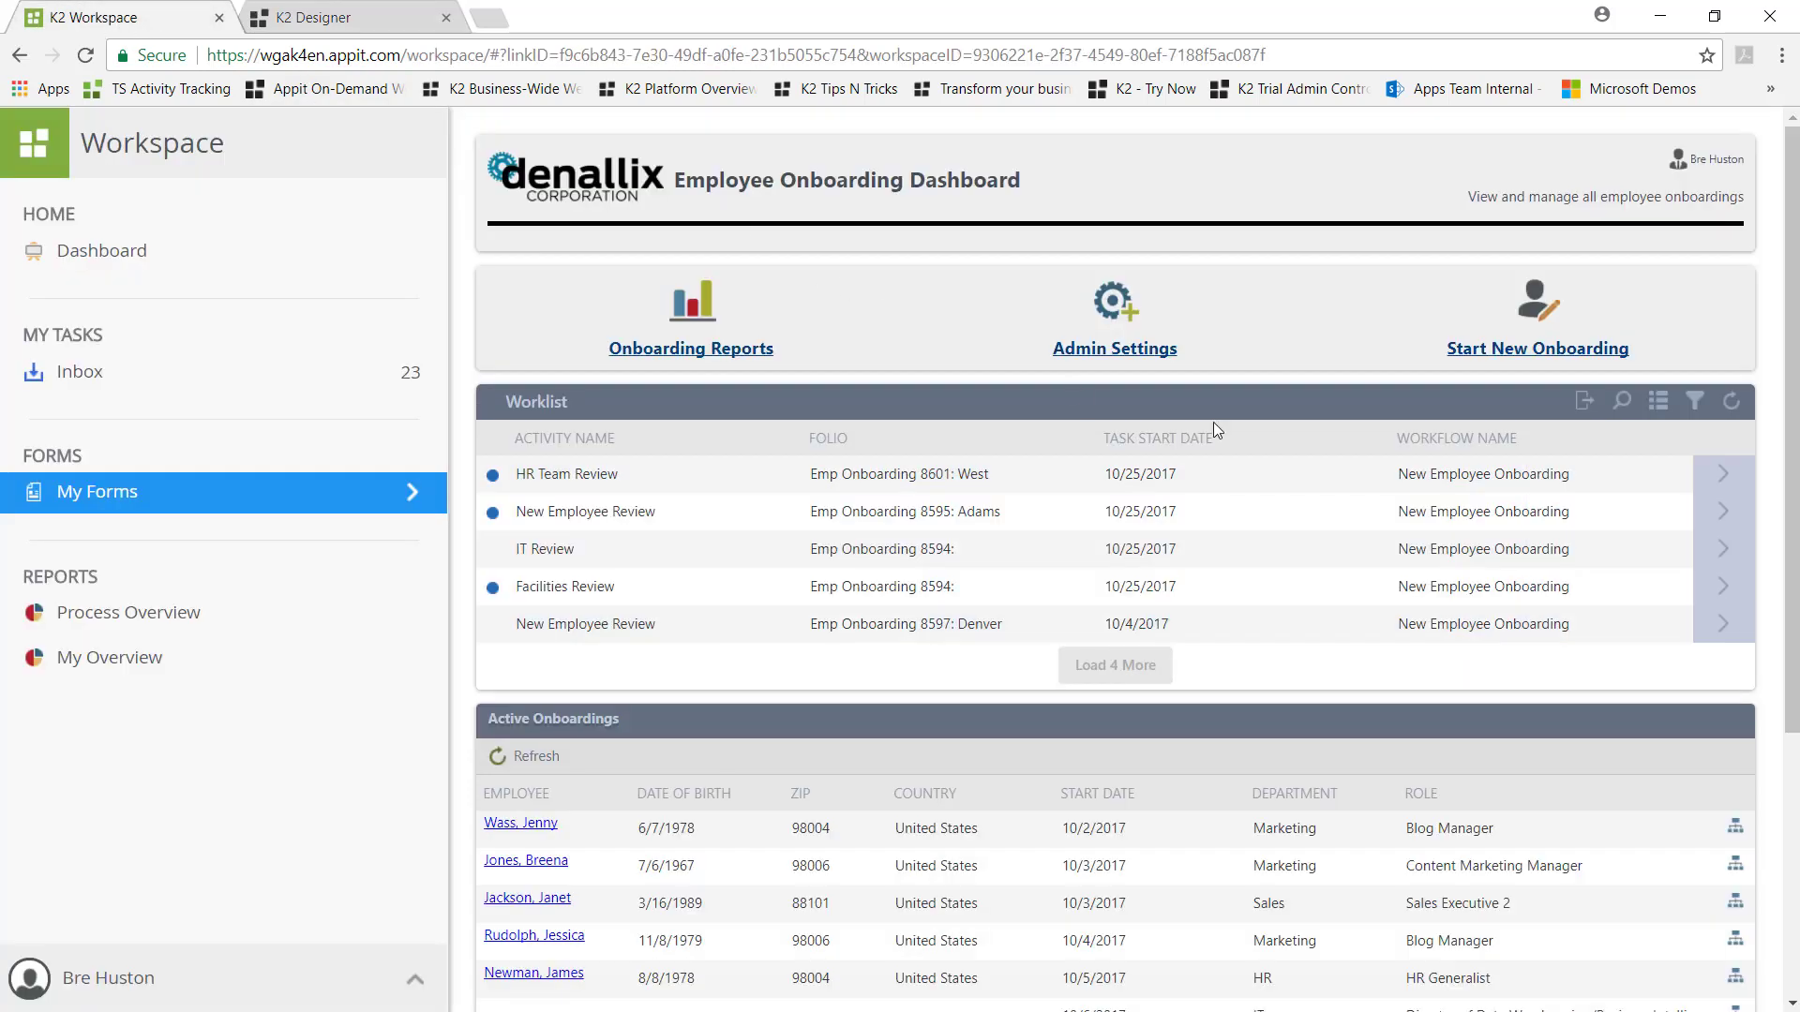
Step: Open the HR Team Review form and browse its IT access, equipment, and documents tabs
click(1718, 481)
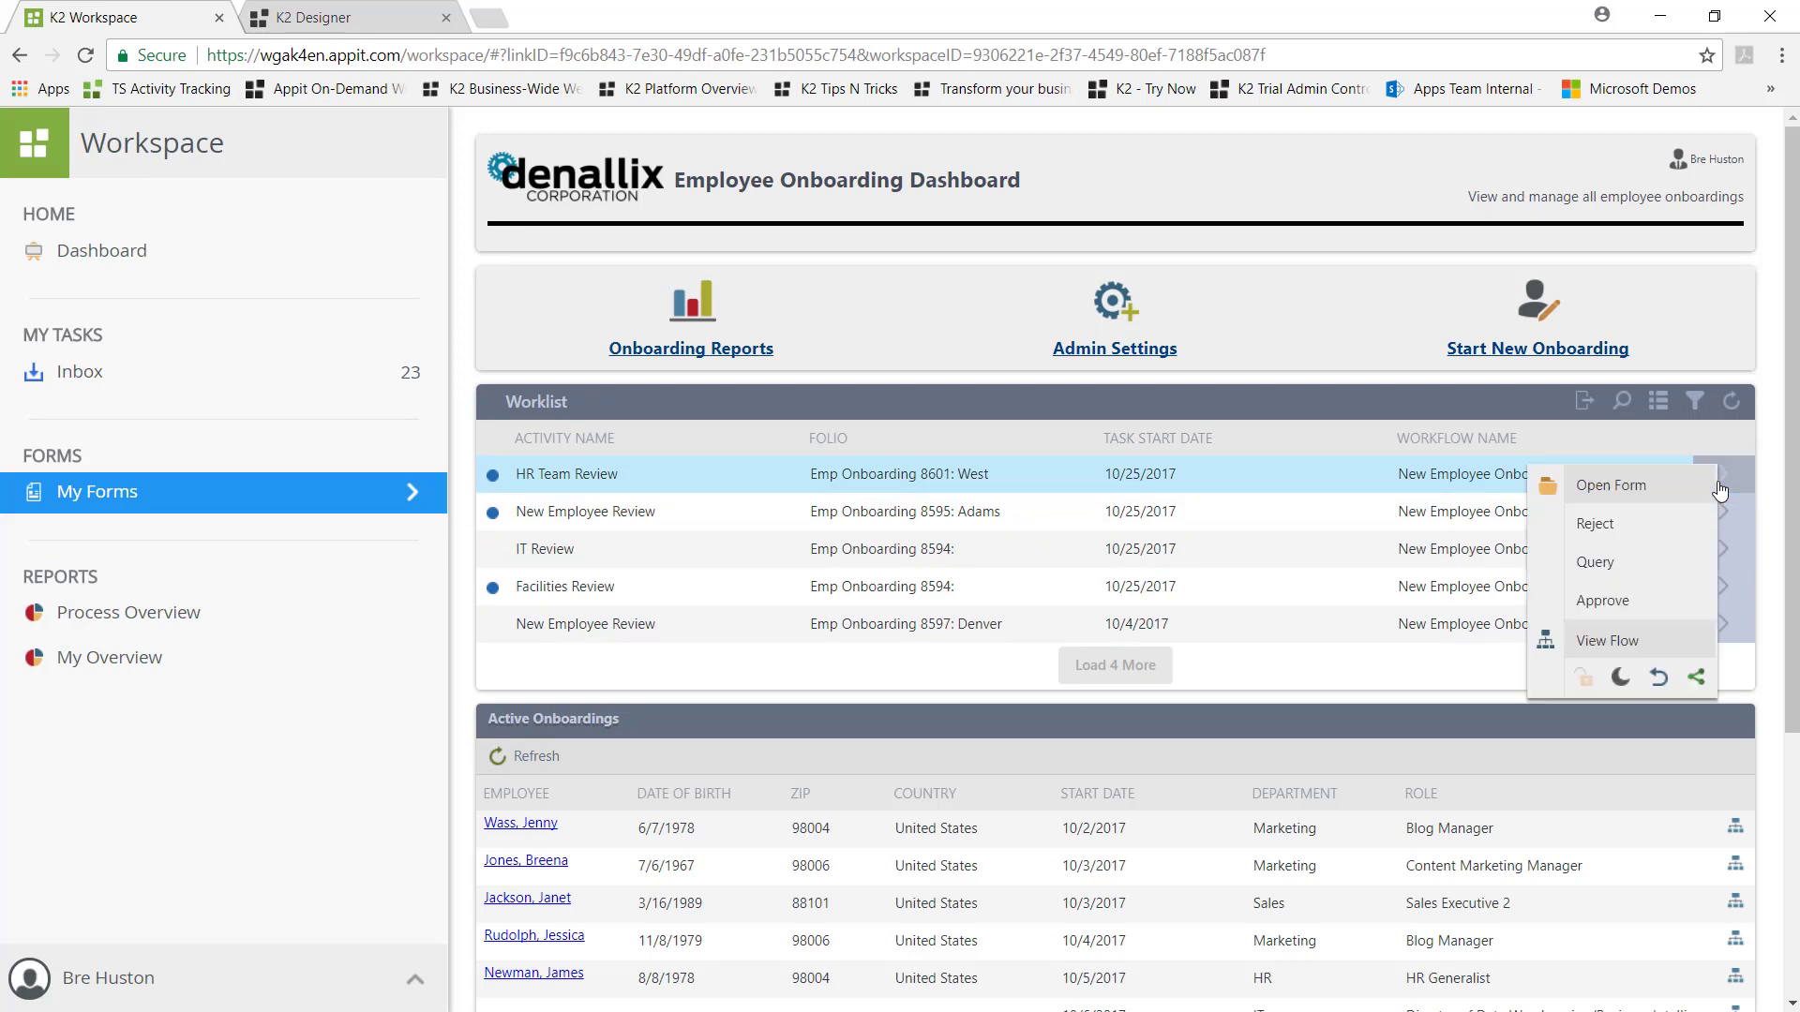
click(1655, 488)
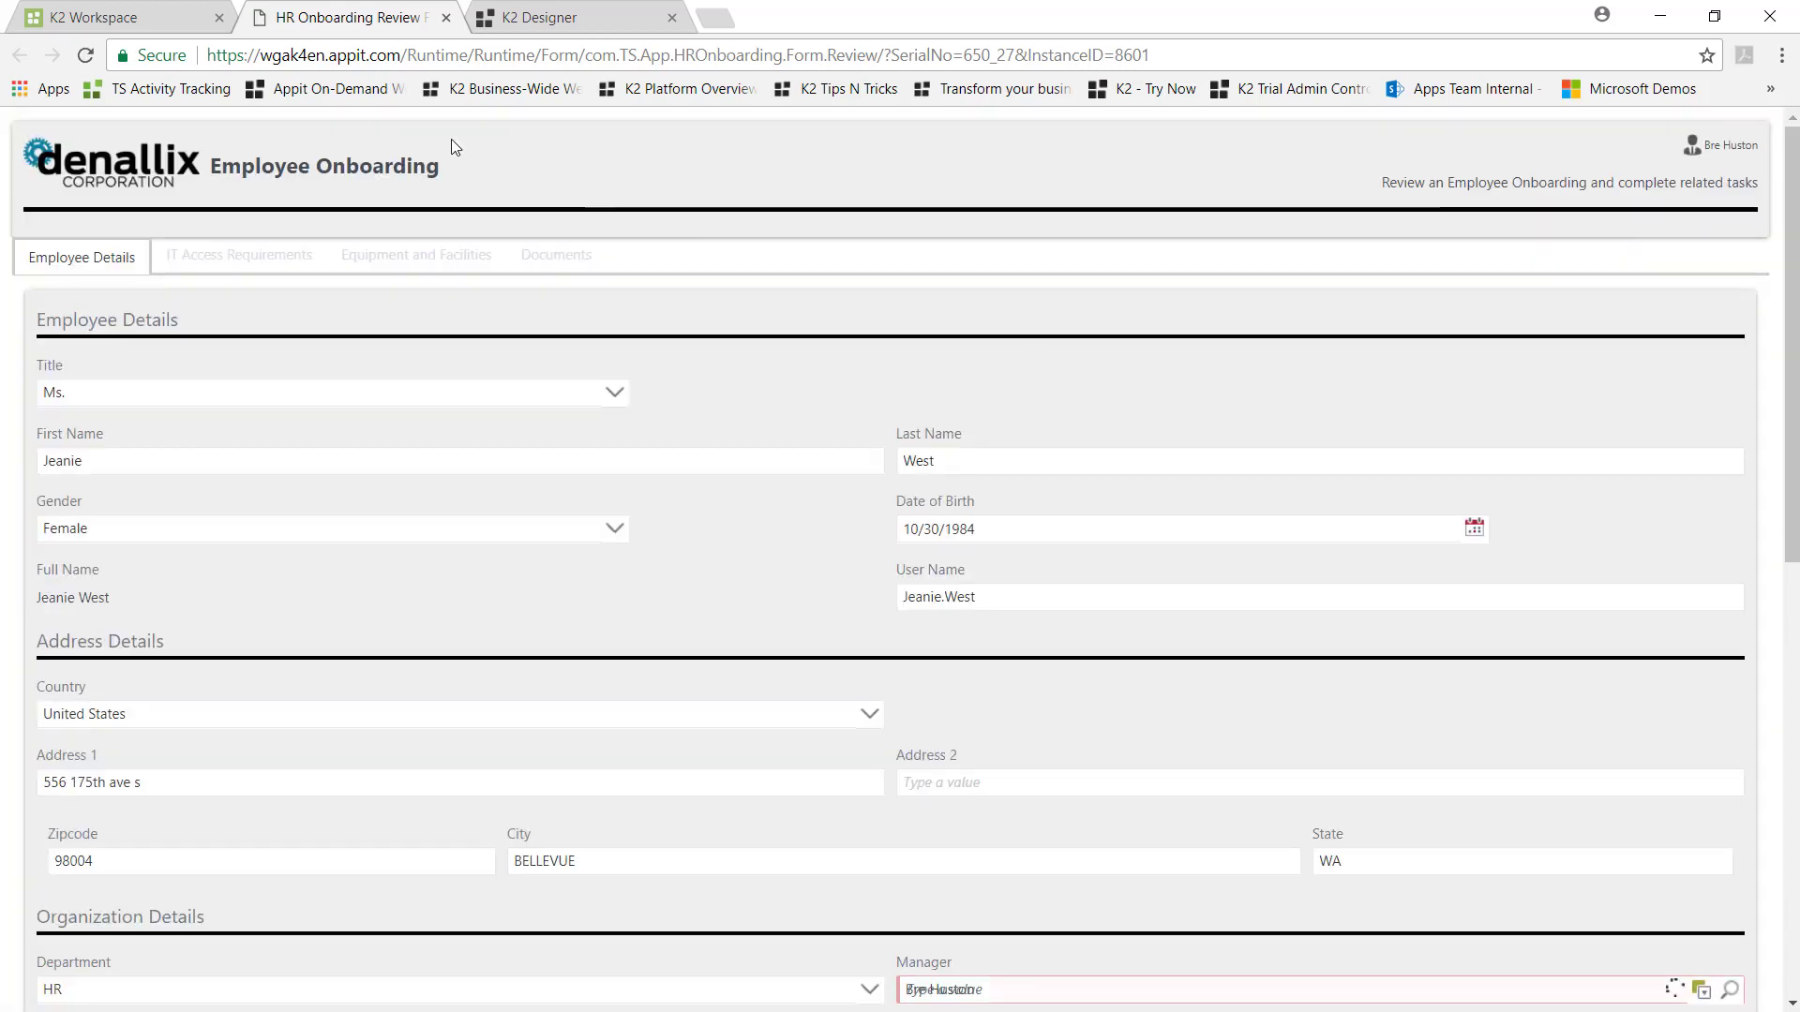
click(289, 255)
scroll(473, 482, down, 1)
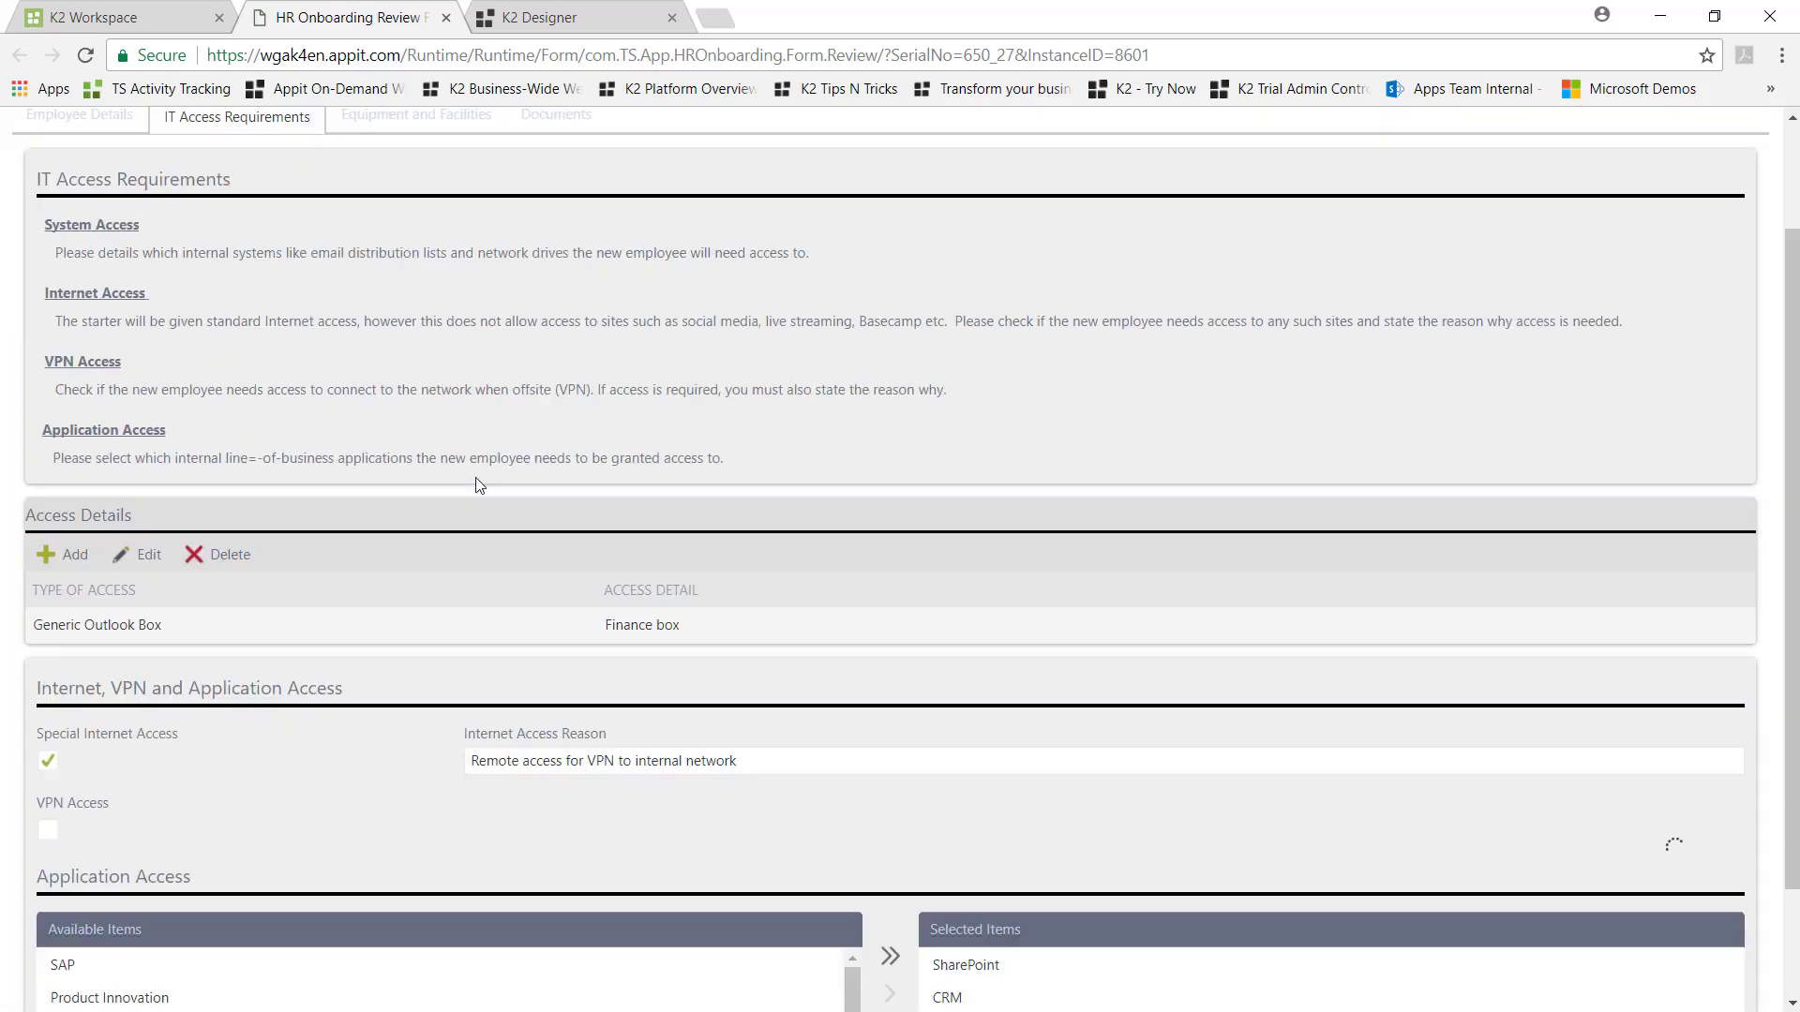
scroll(418, 353, down, 1)
scroll(384, 256, up, 2)
click(385, 256)
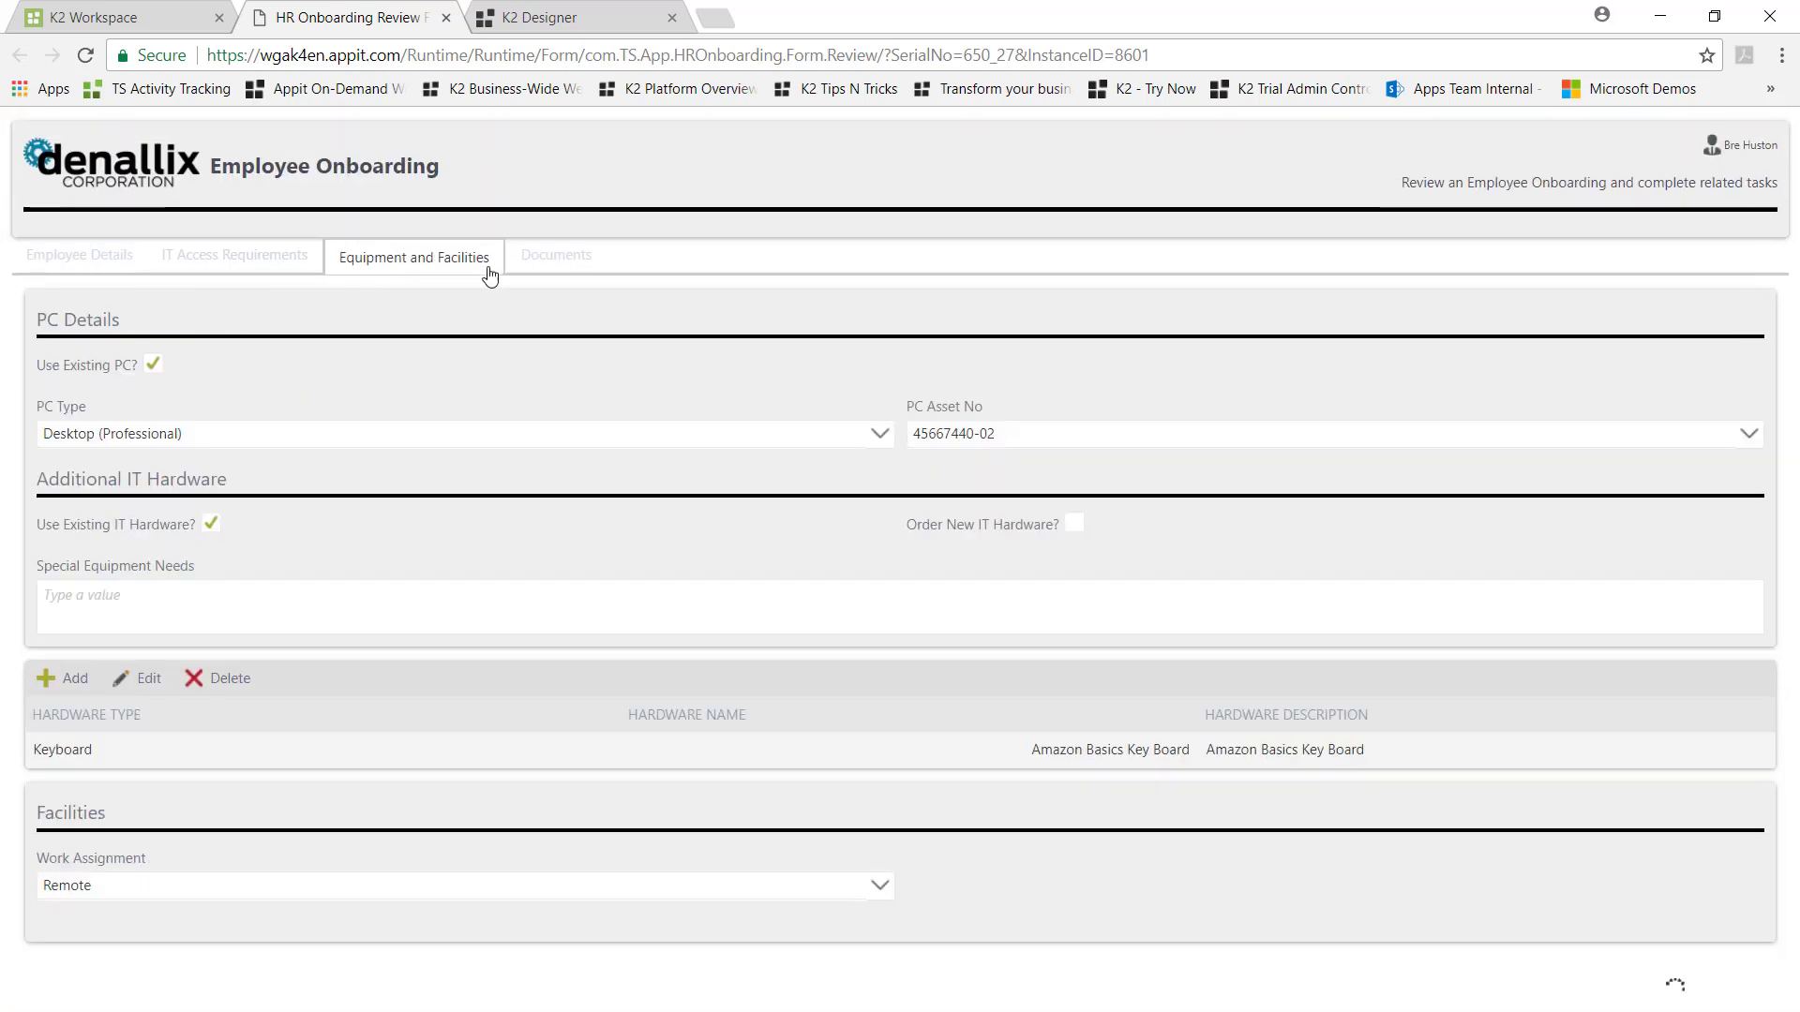
click(541, 269)
click(119, 264)
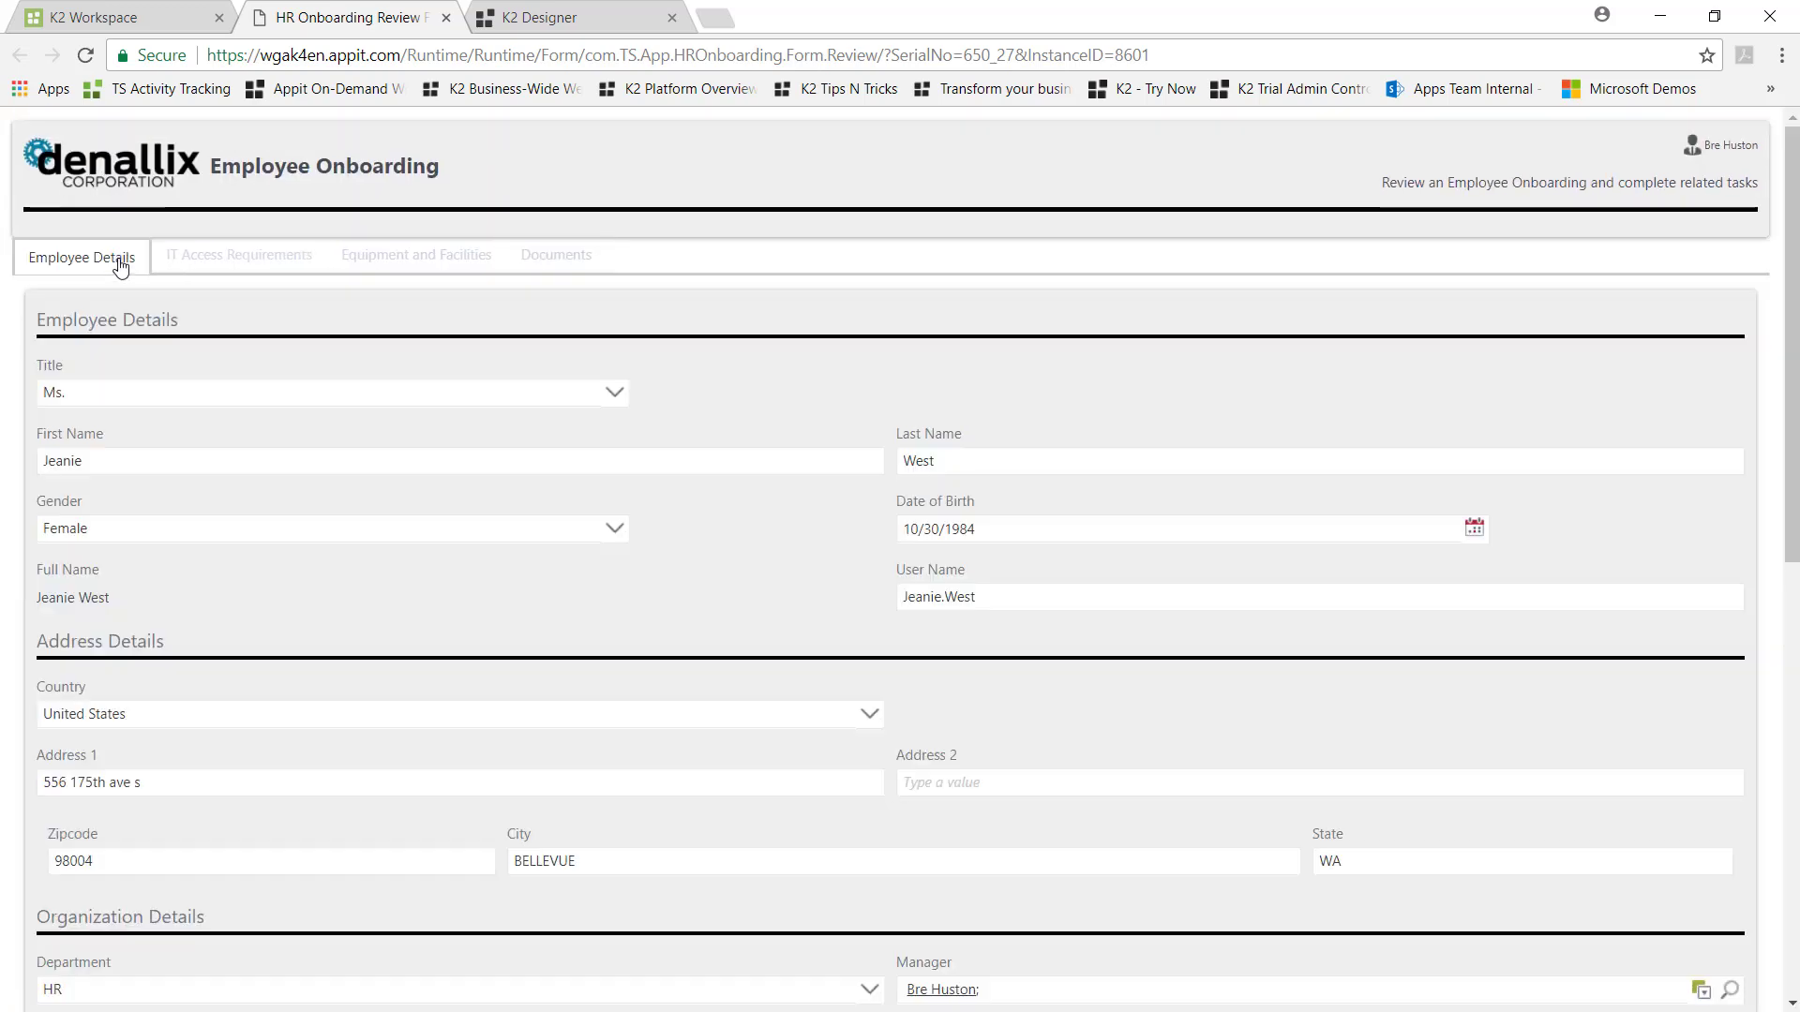
scroll(788, 577, down, 4)
scroll(796, 590, down, 2)
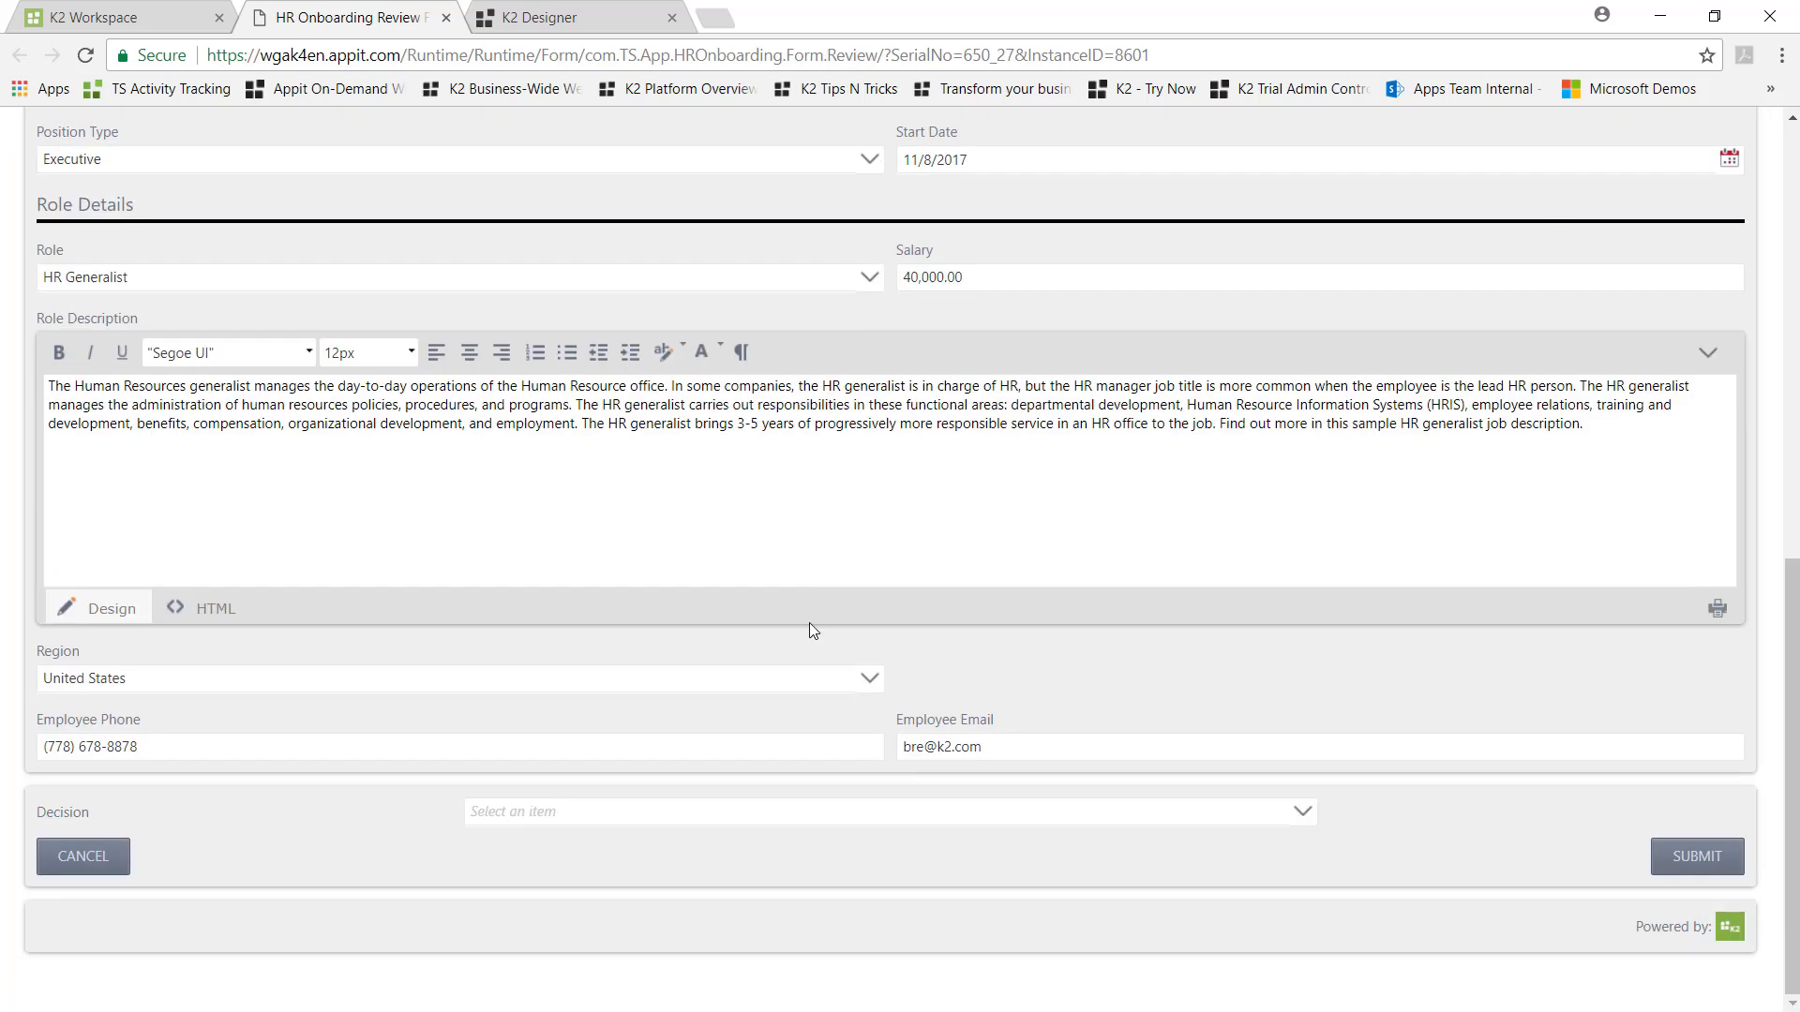
Step: Set the Decision to Approve, submit the form, and acknowledge the confirmation
click(826, 813)
click(821, 779)
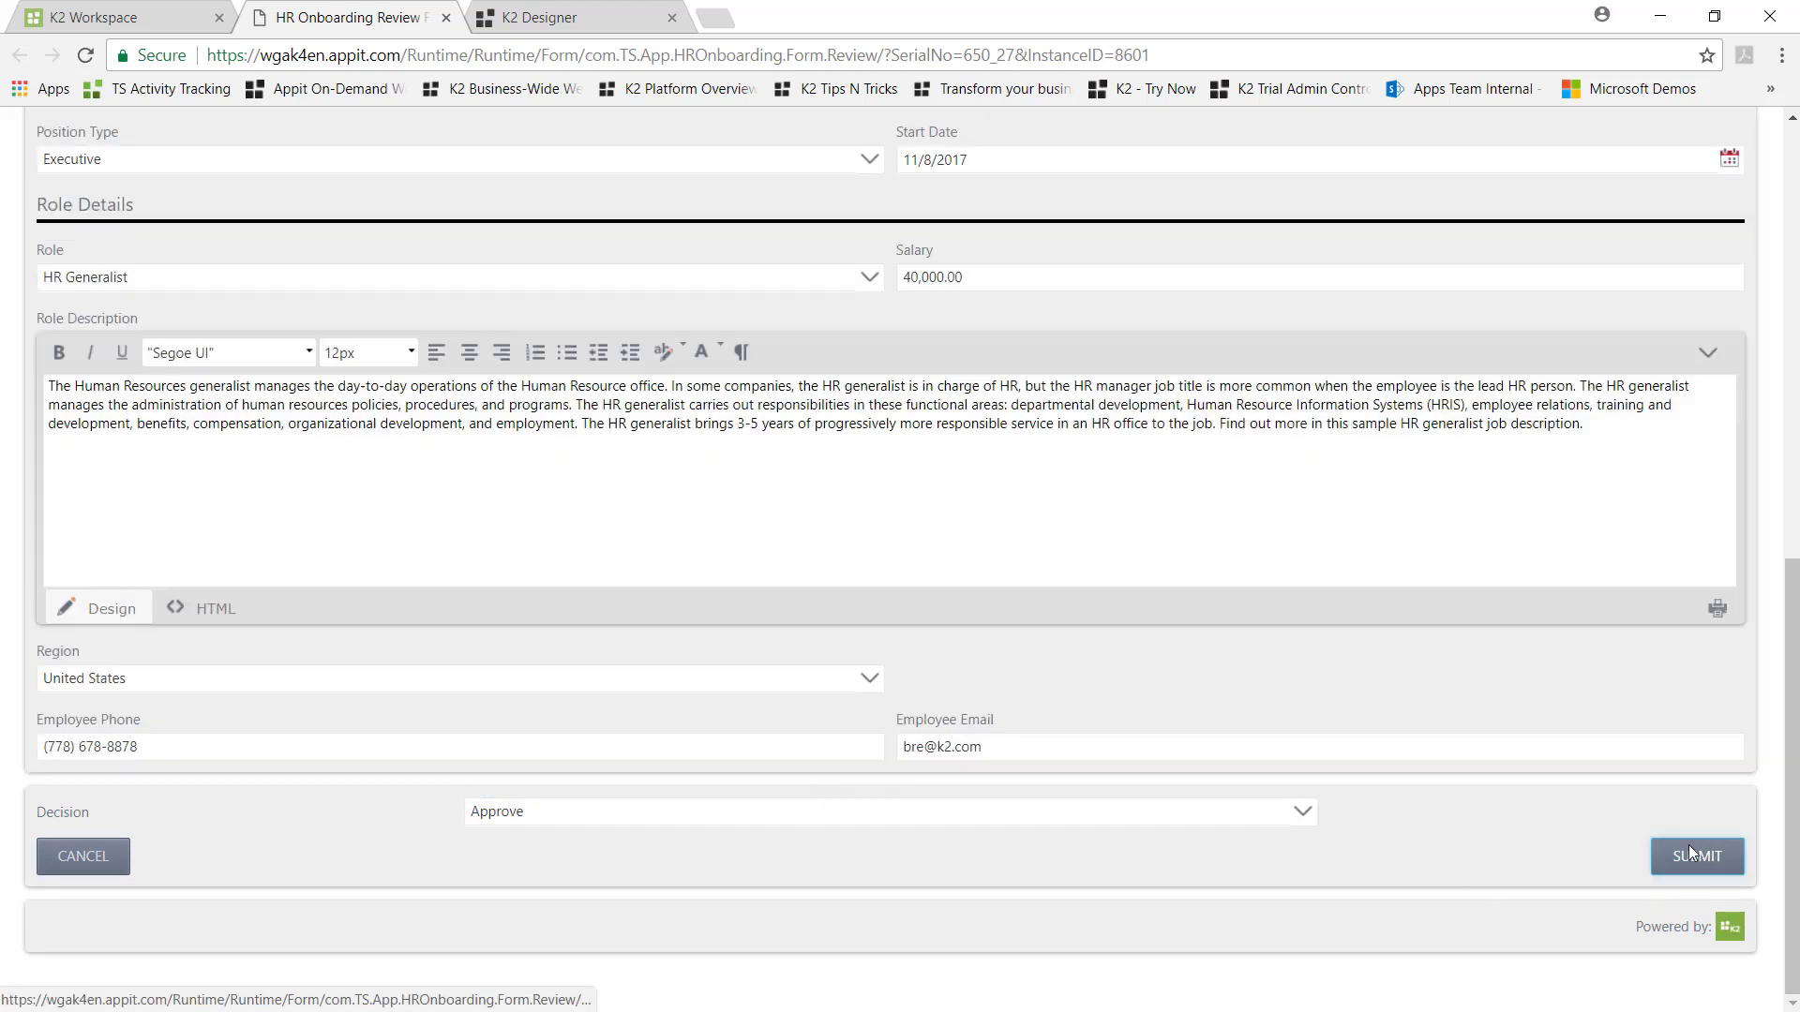
click(1692, 855)
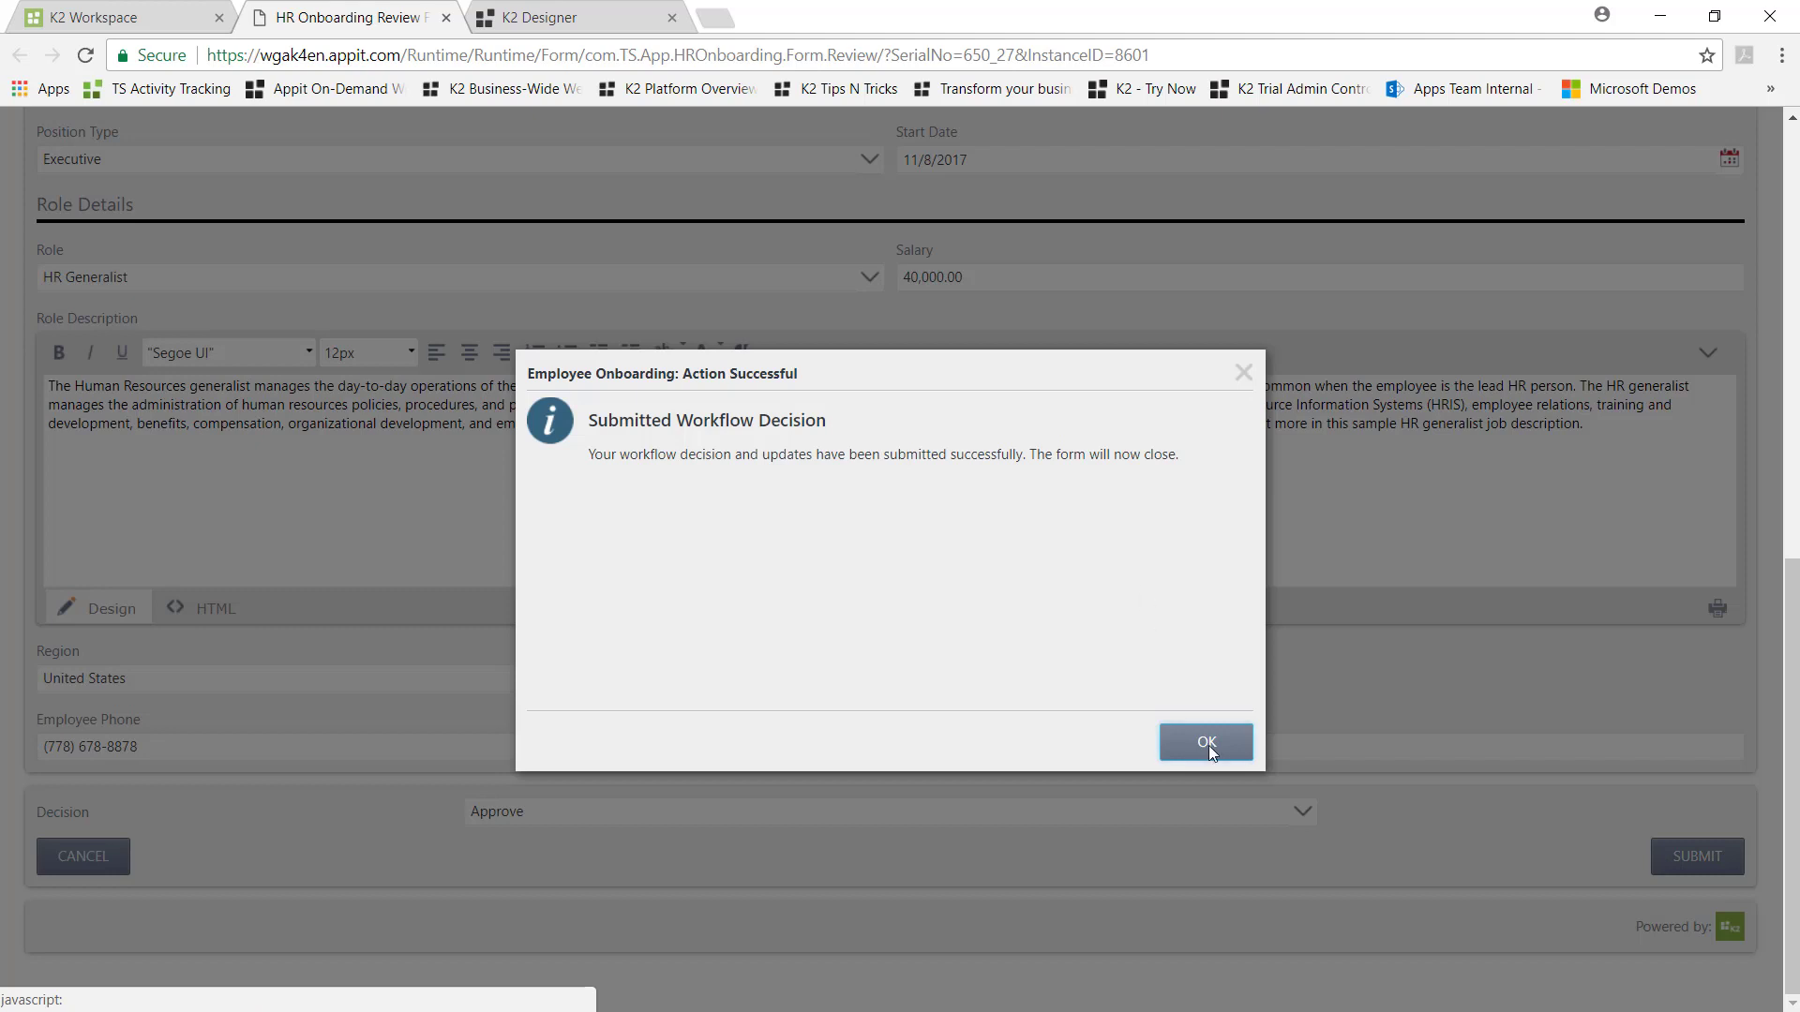
click(1209, 745)
Step: In View Flow, pan to the parallel Benefits, Facilities and IT reviews and the Merge
click(570, 18)
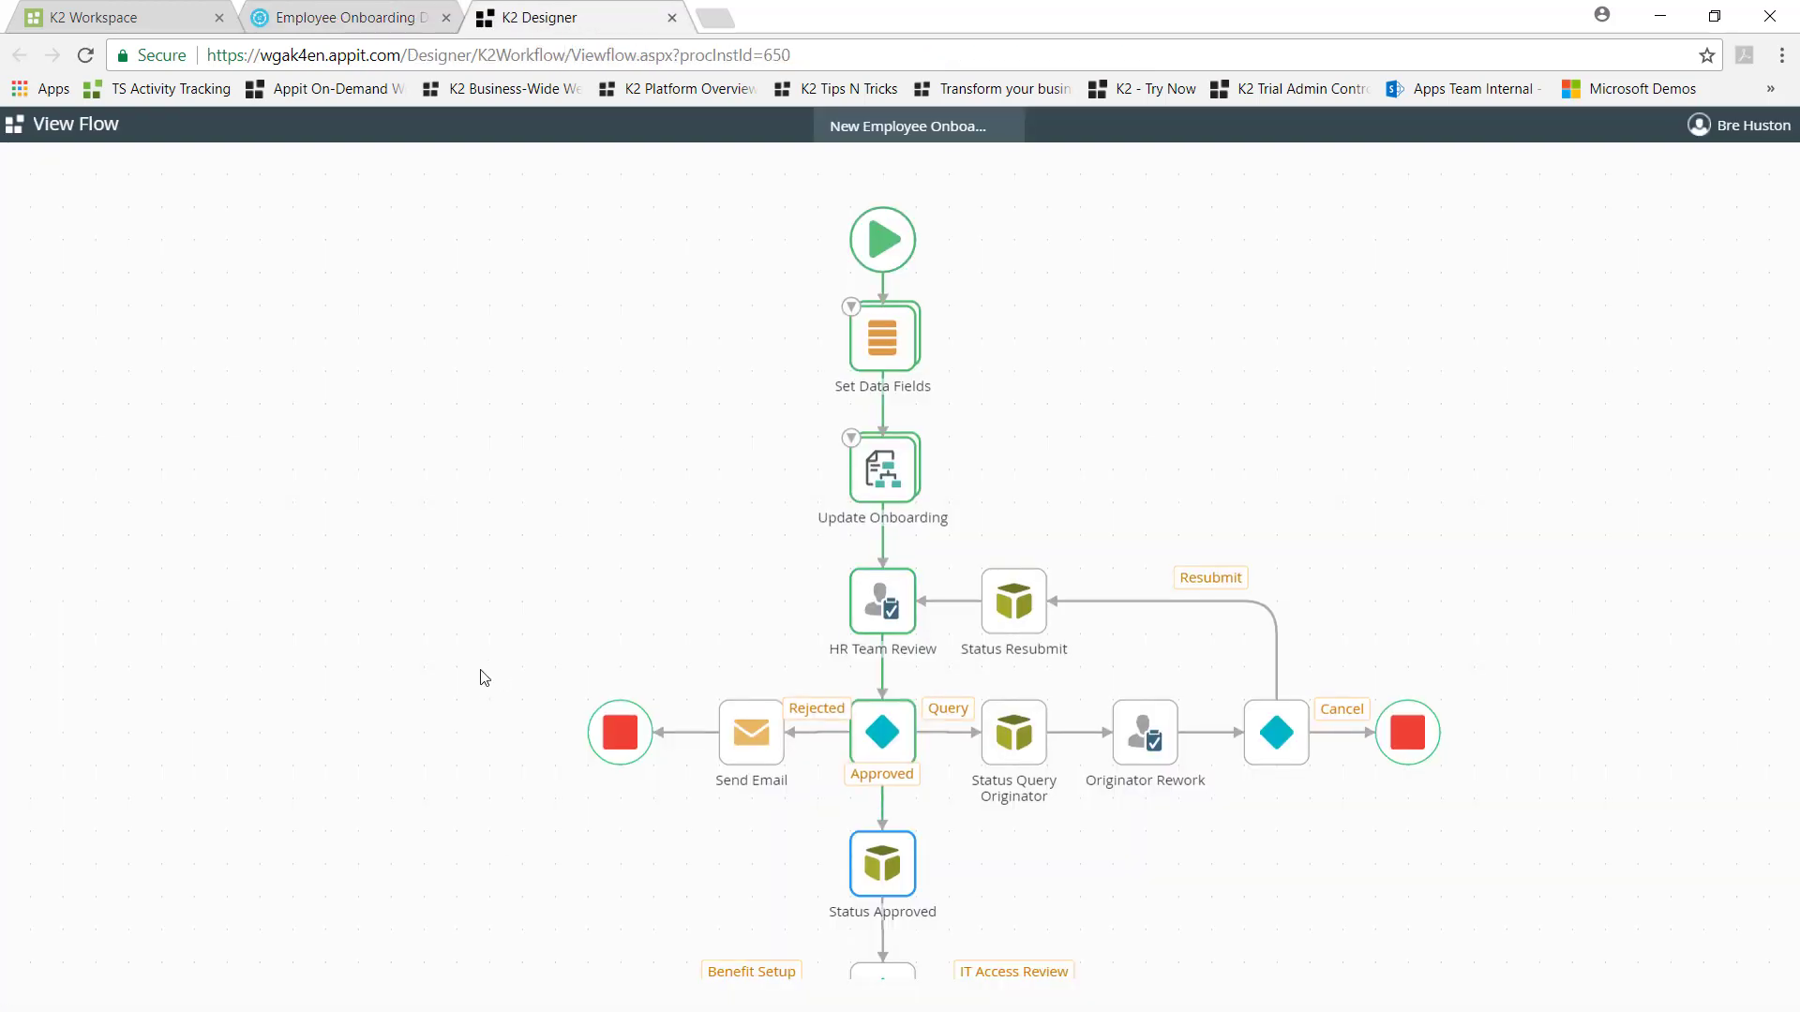
drag(449, 828, 443, 463)
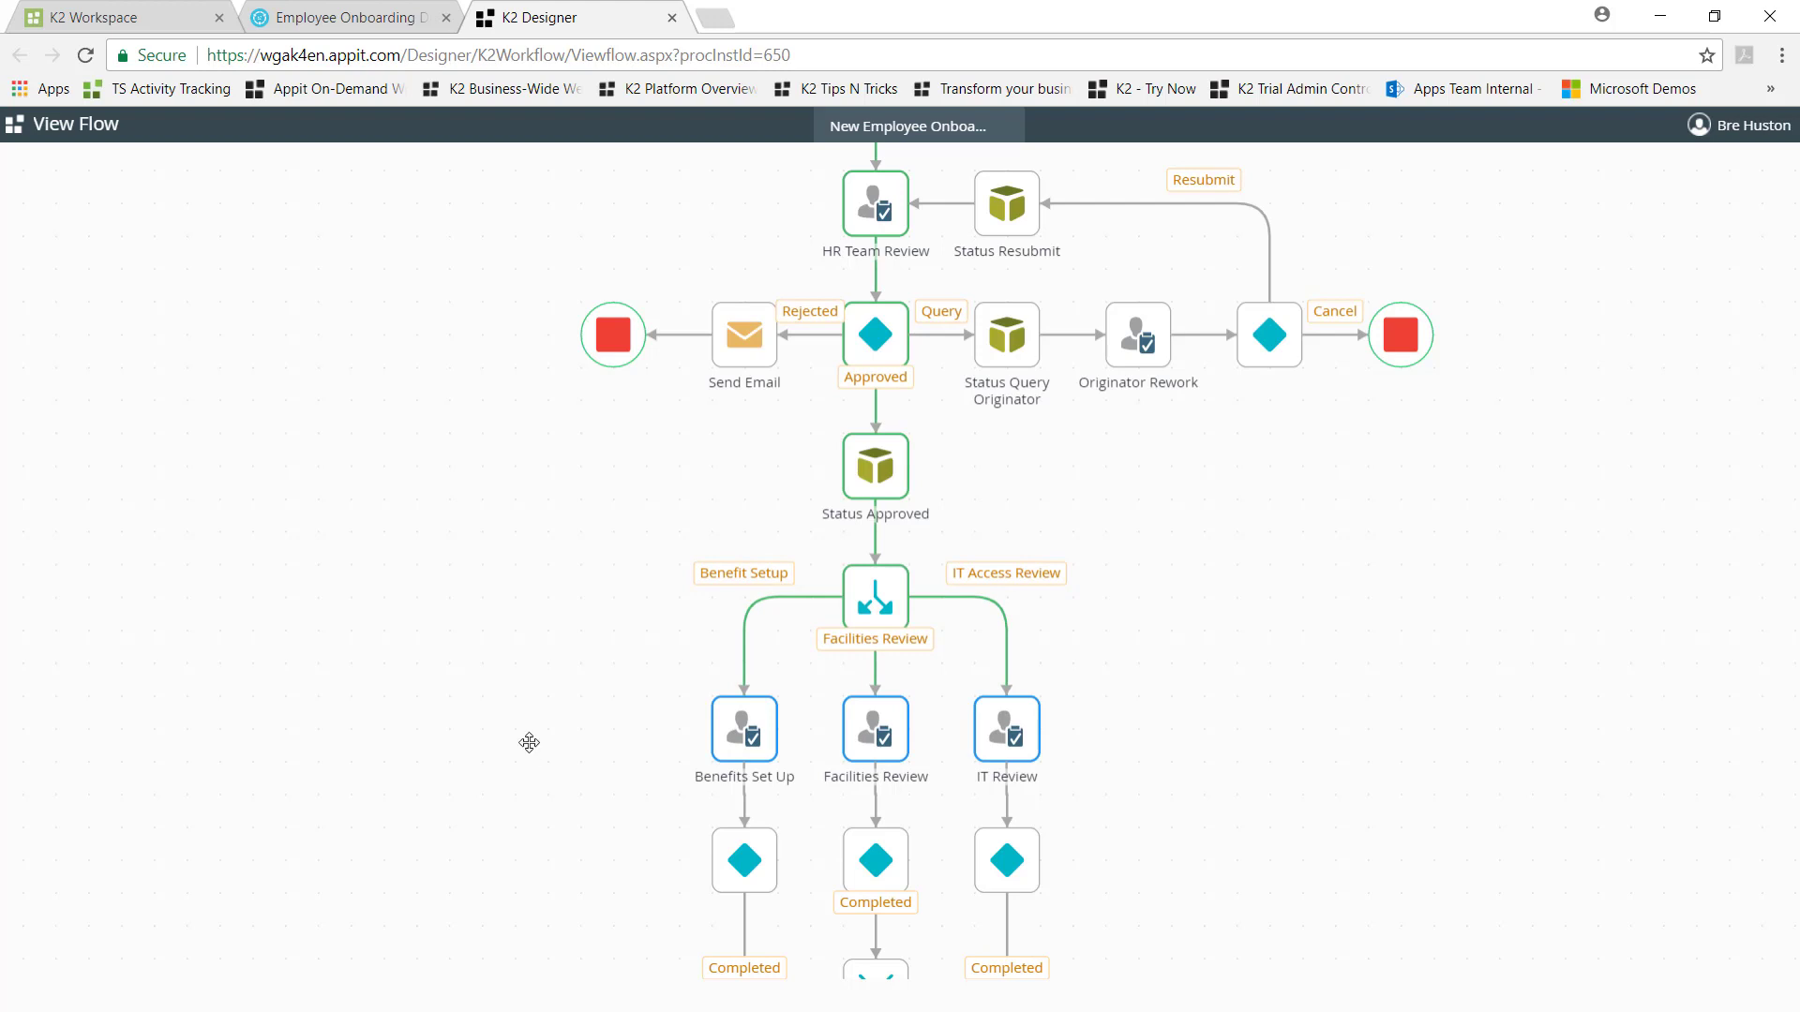
drag(526, 743, 539, 482)
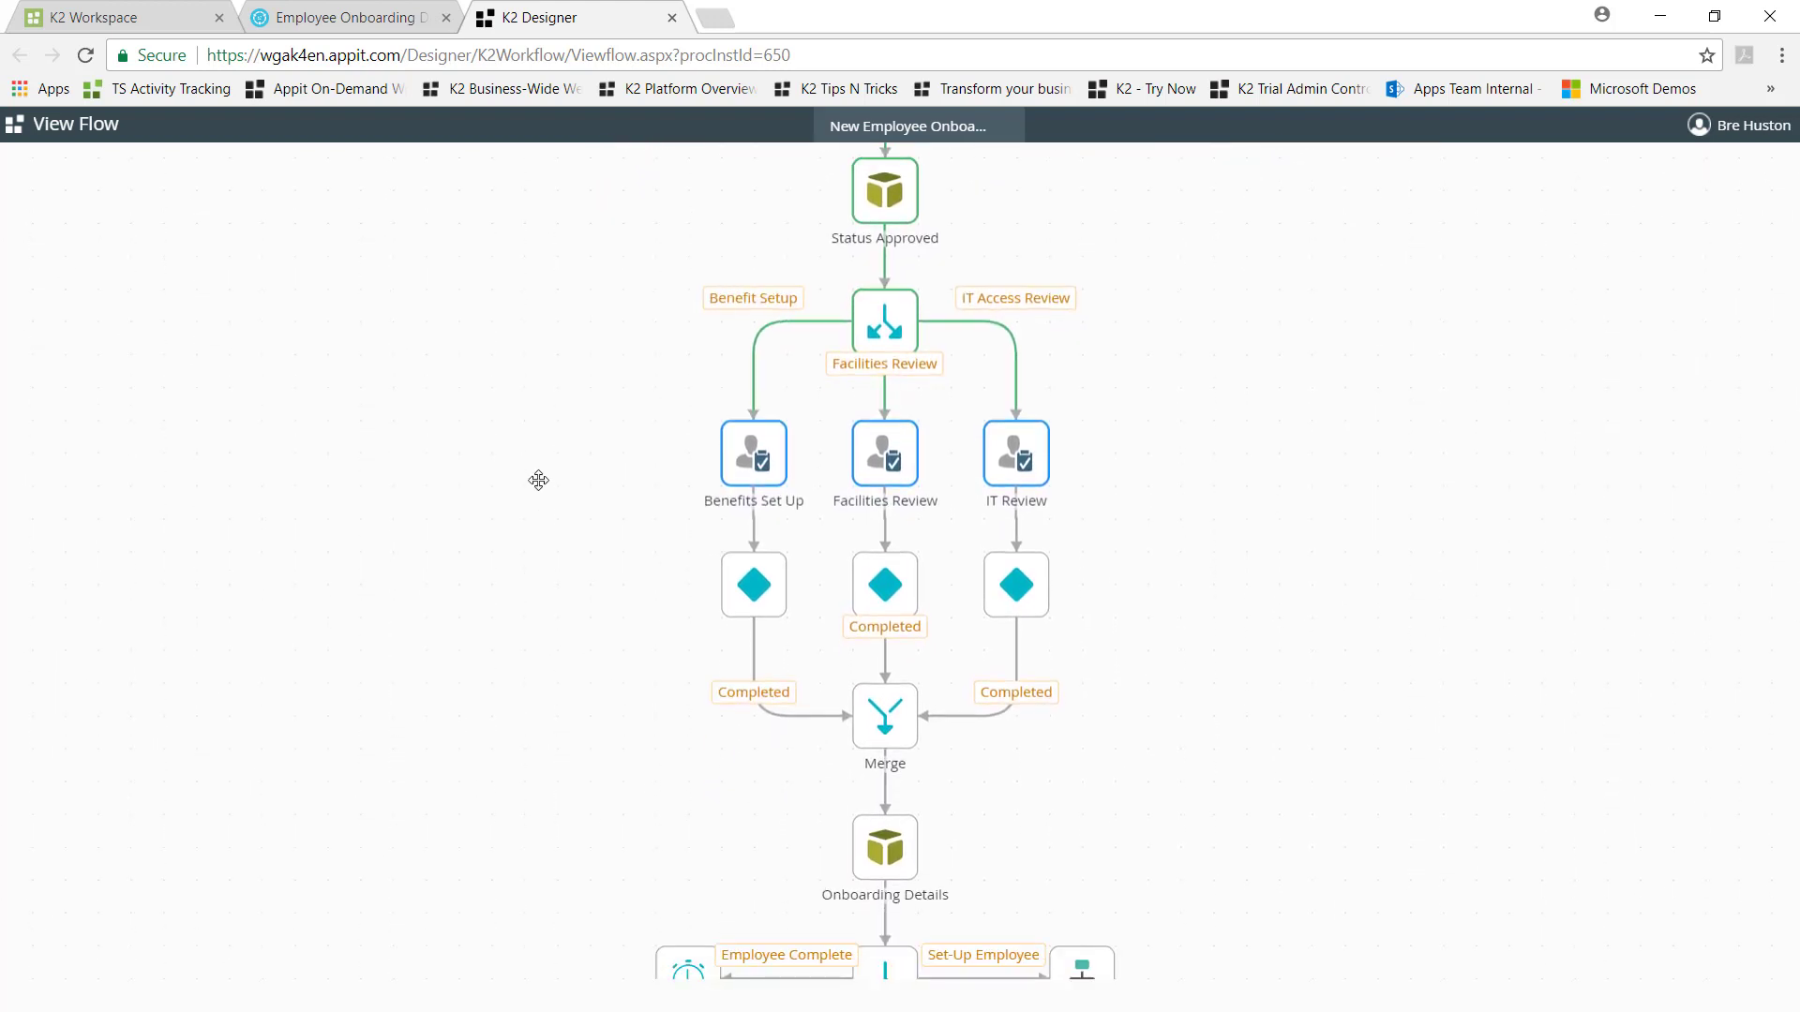
Step: Refresh the onboarding worklist and complete the IT Review task
click(362, 21)
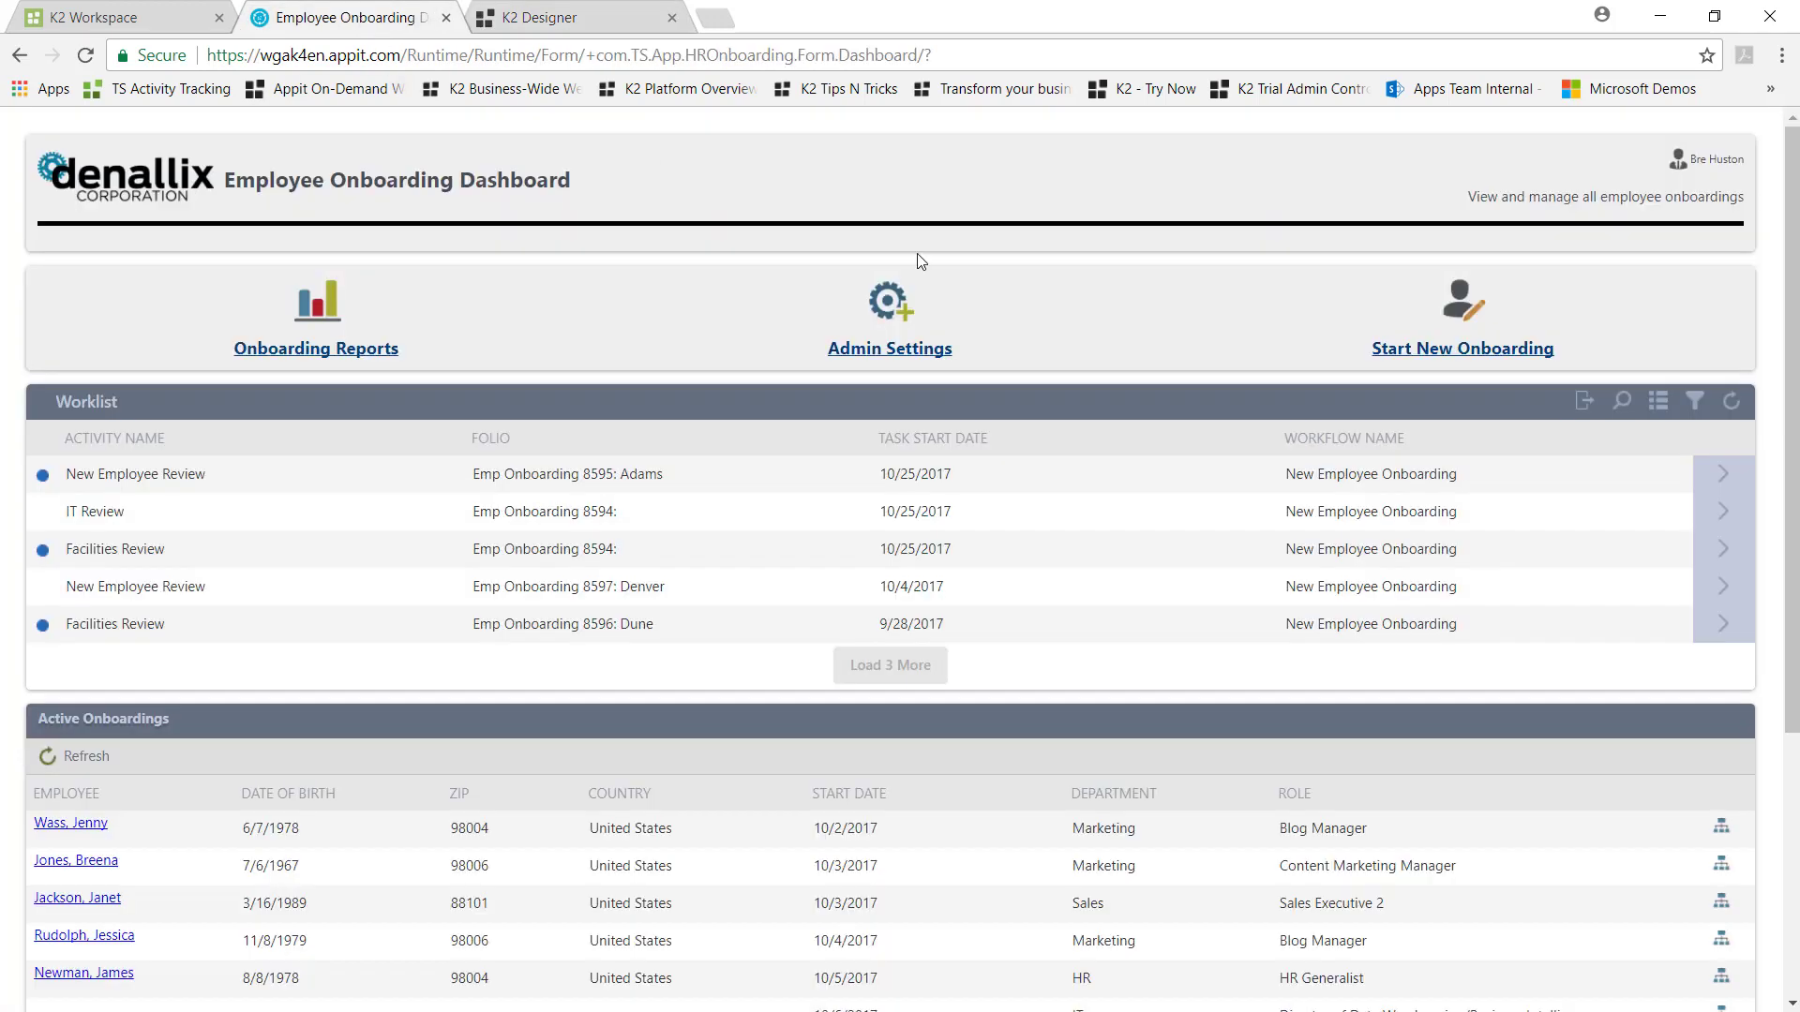
click(1732, 402)
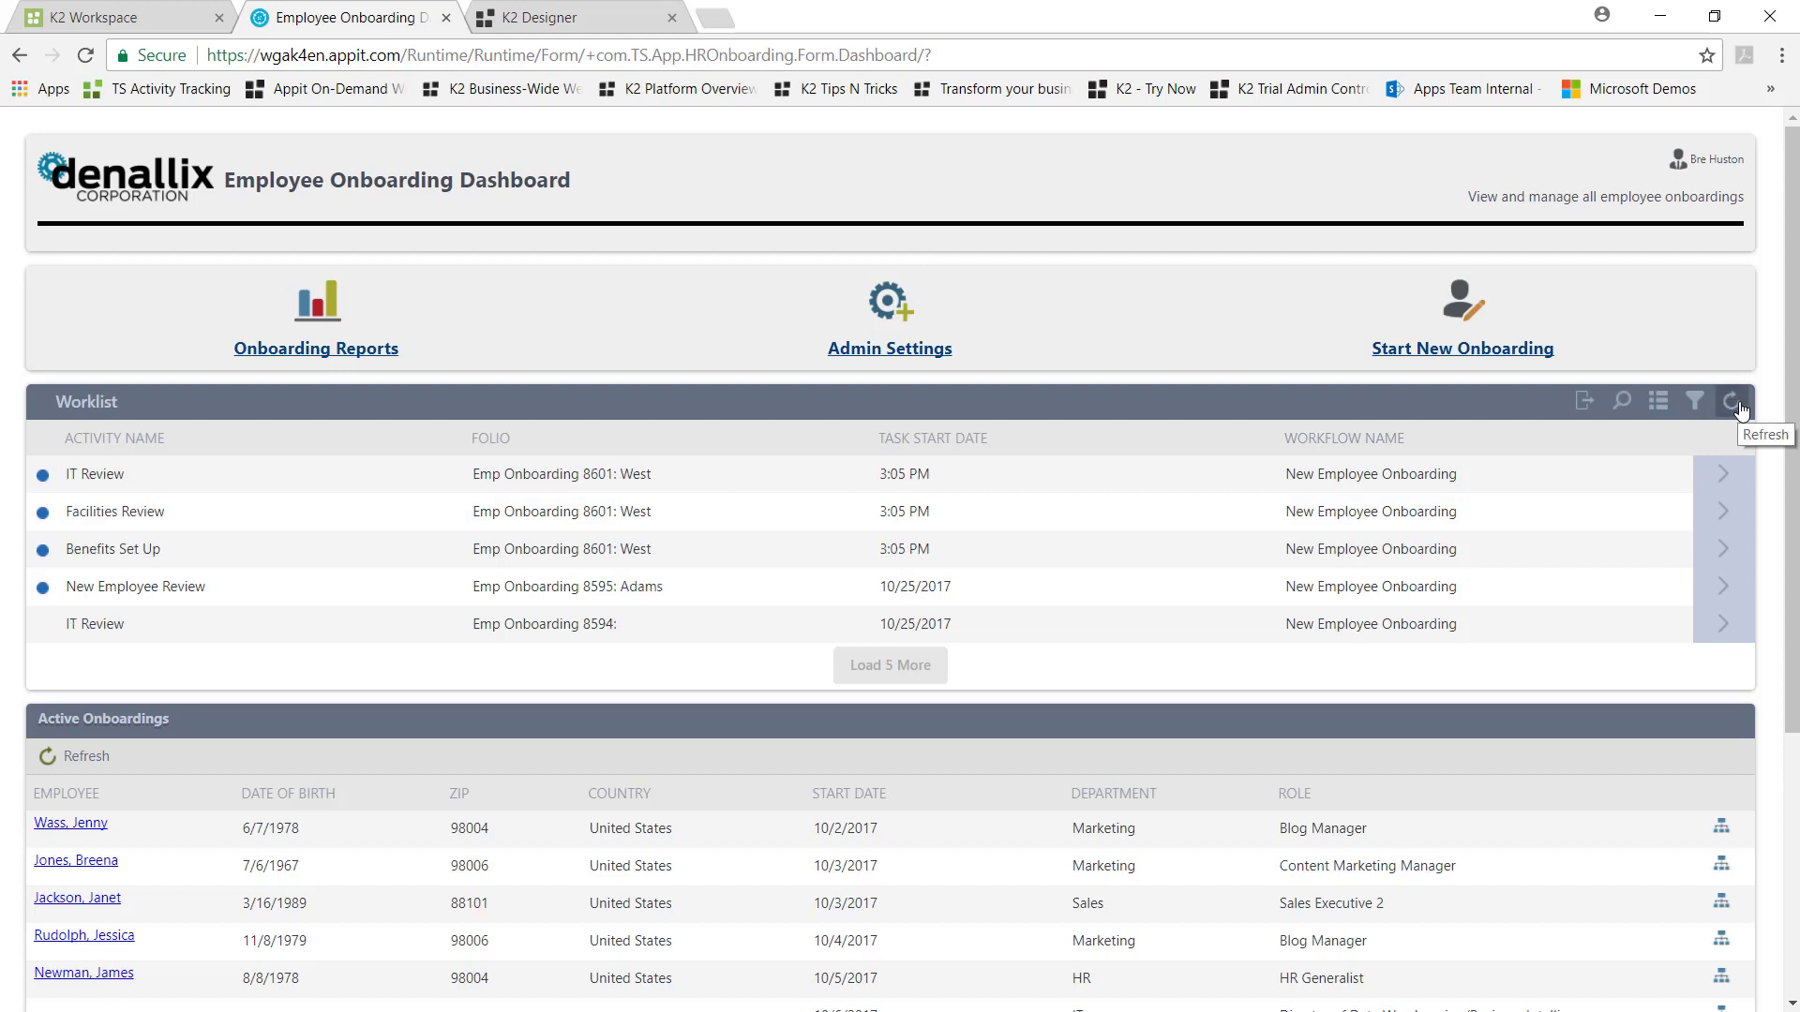
click(1723, 473)
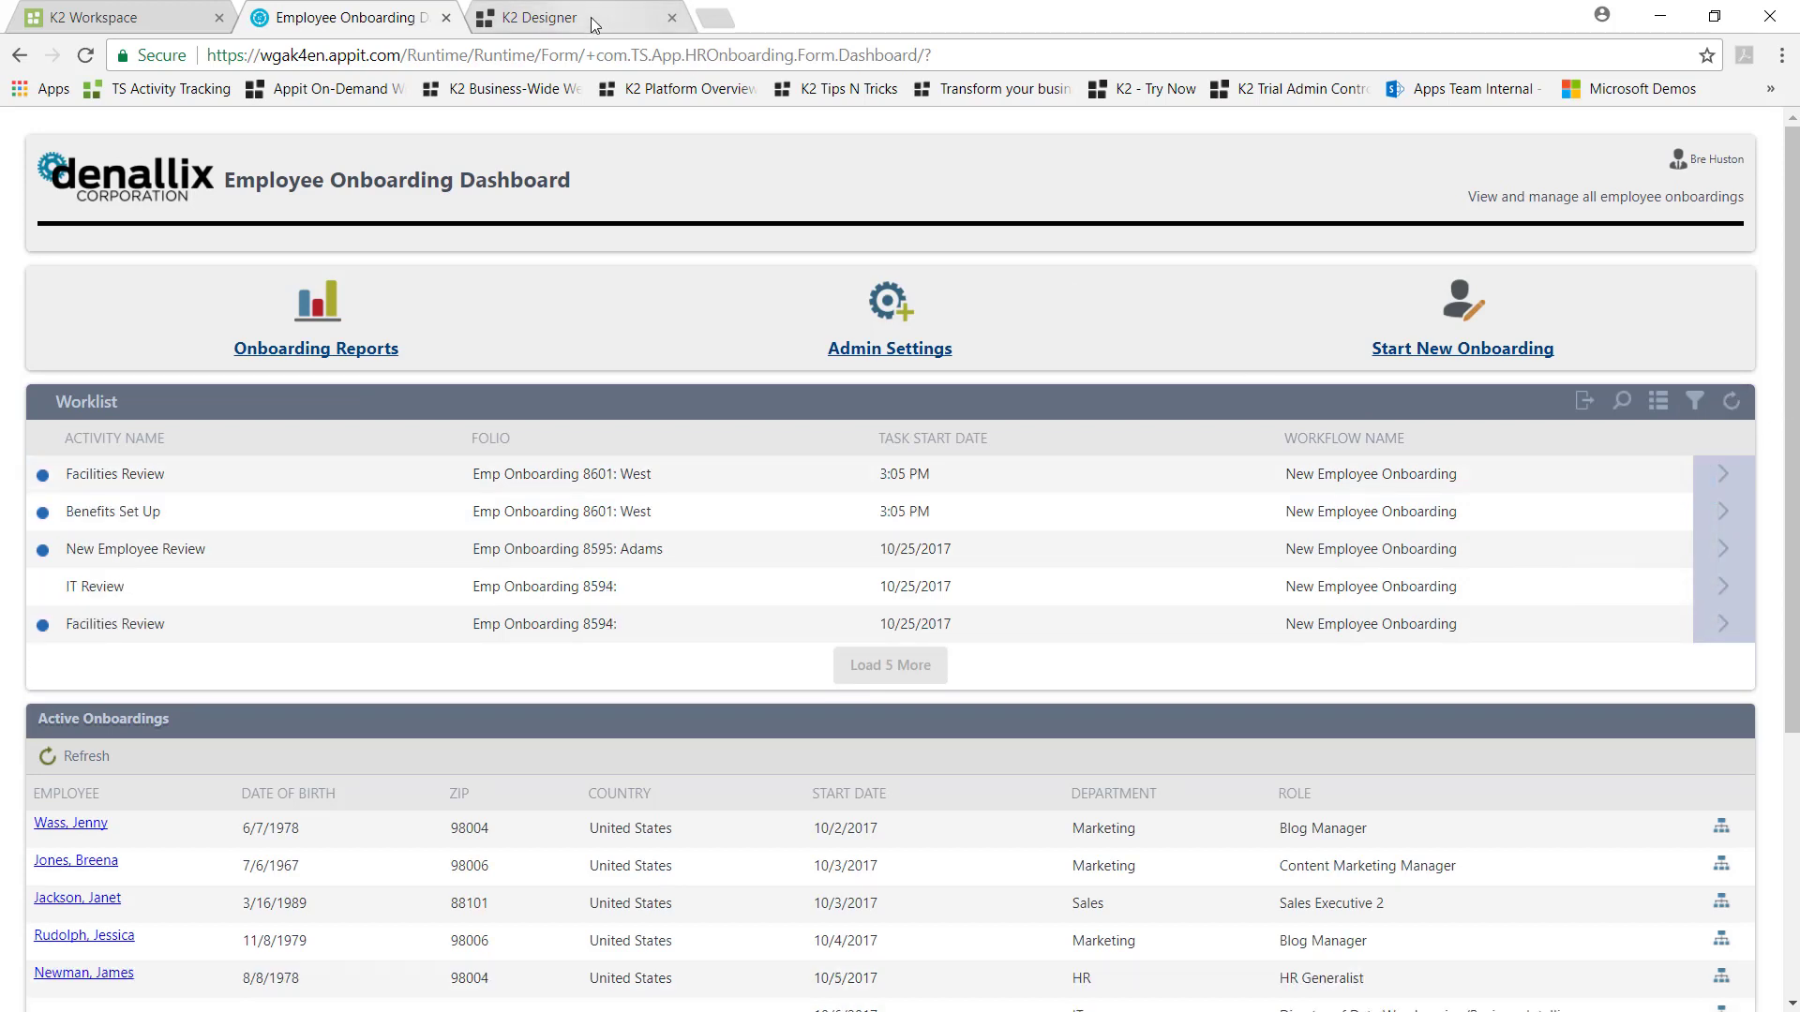
click(592, 25)
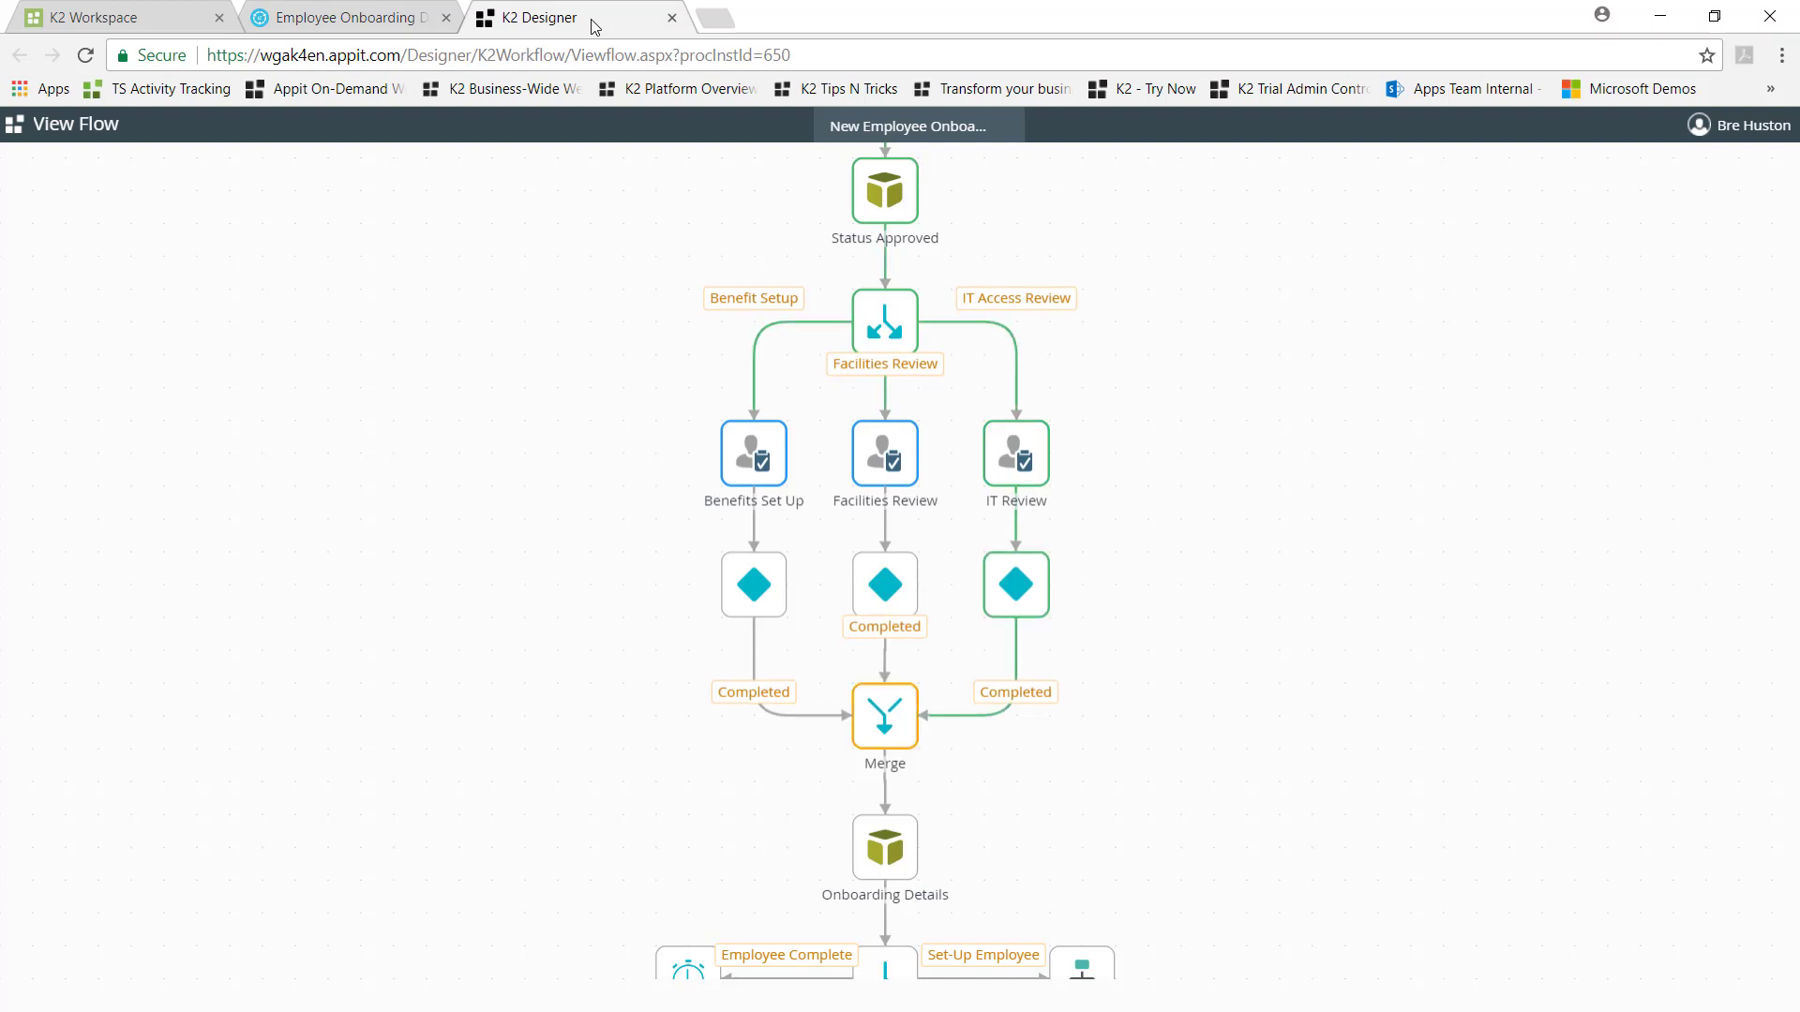
Step: Complete Facilities Review and Benefits Set Up, then check the merge in View Flow
click(308, 17)
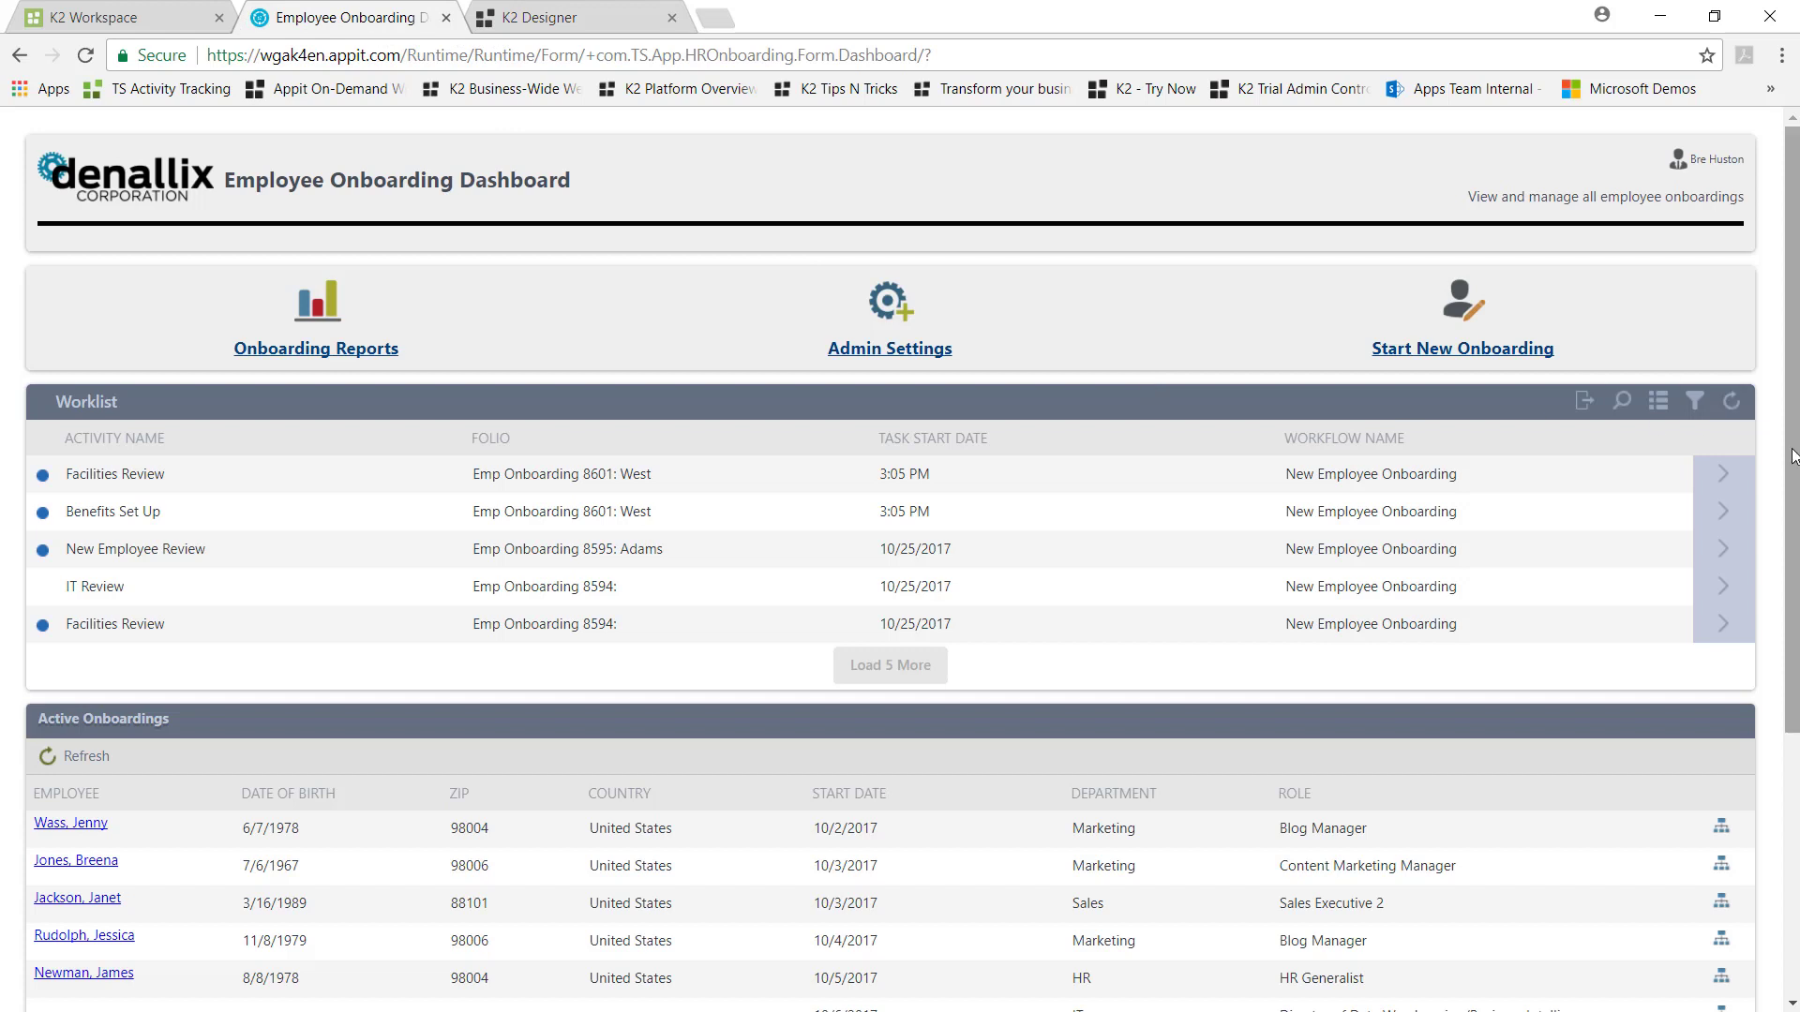
click(1732, 475)
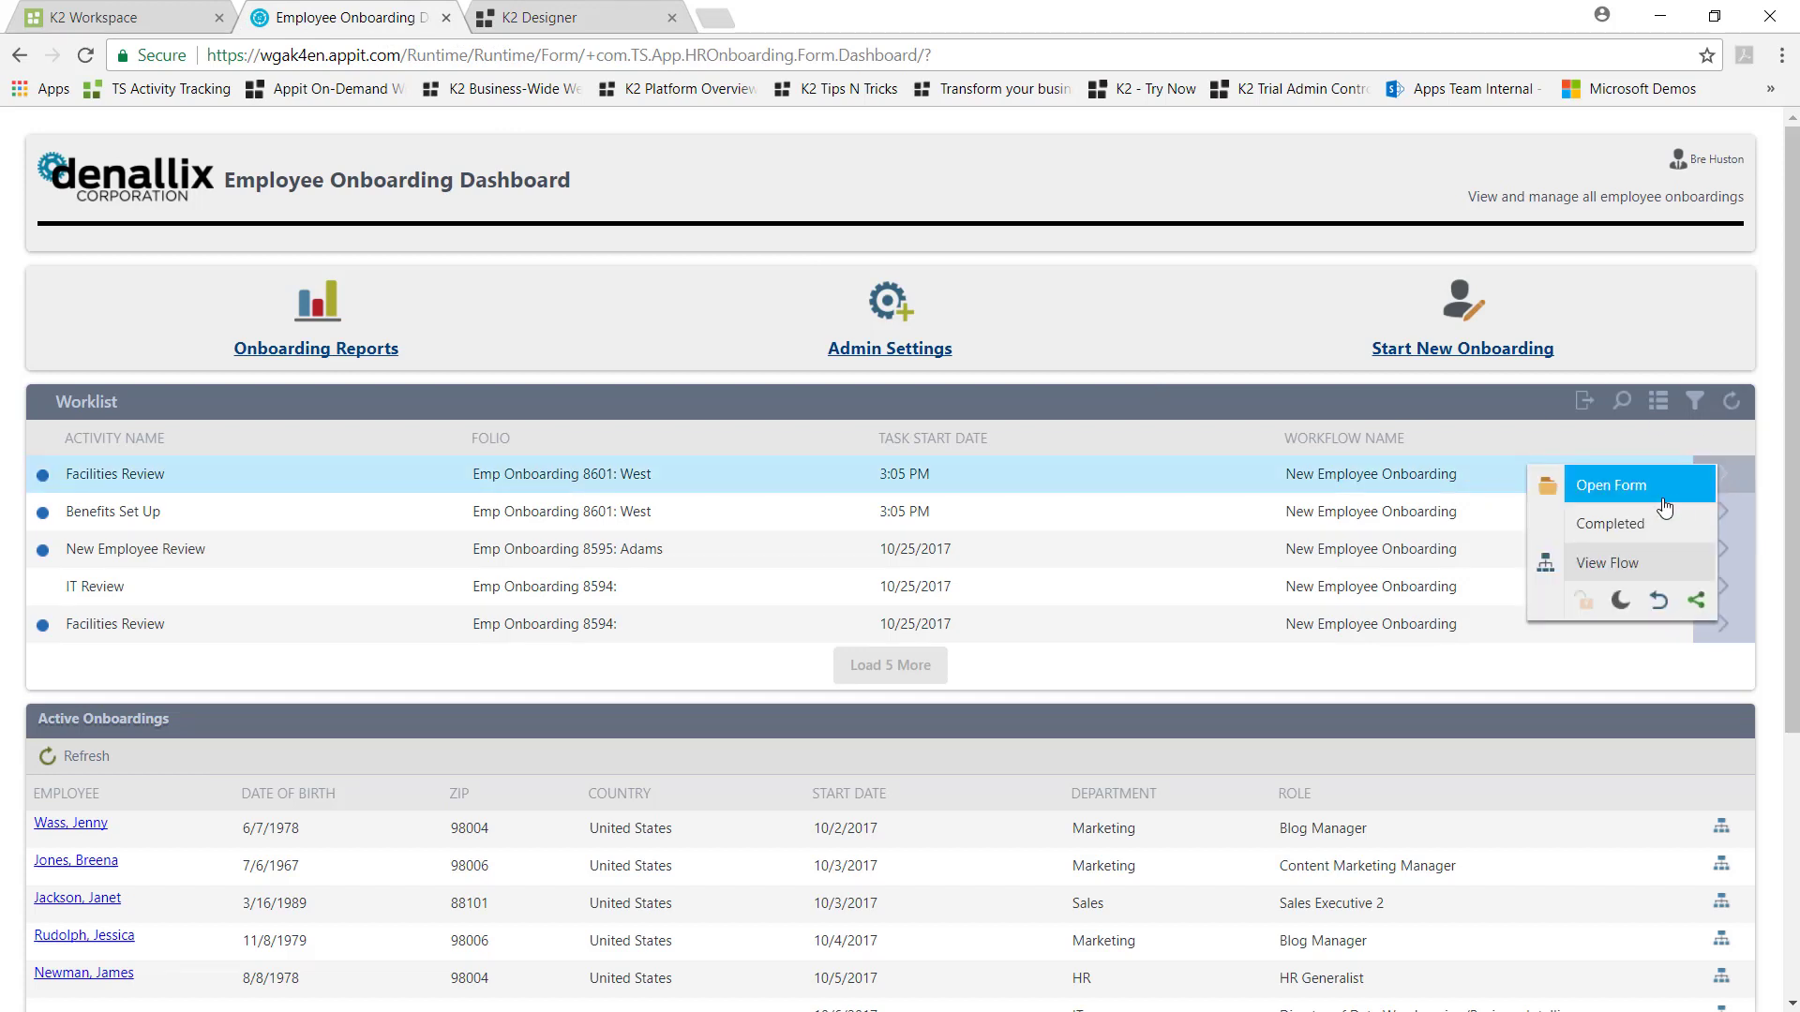
click(1651, 523)
click(1710, 479)
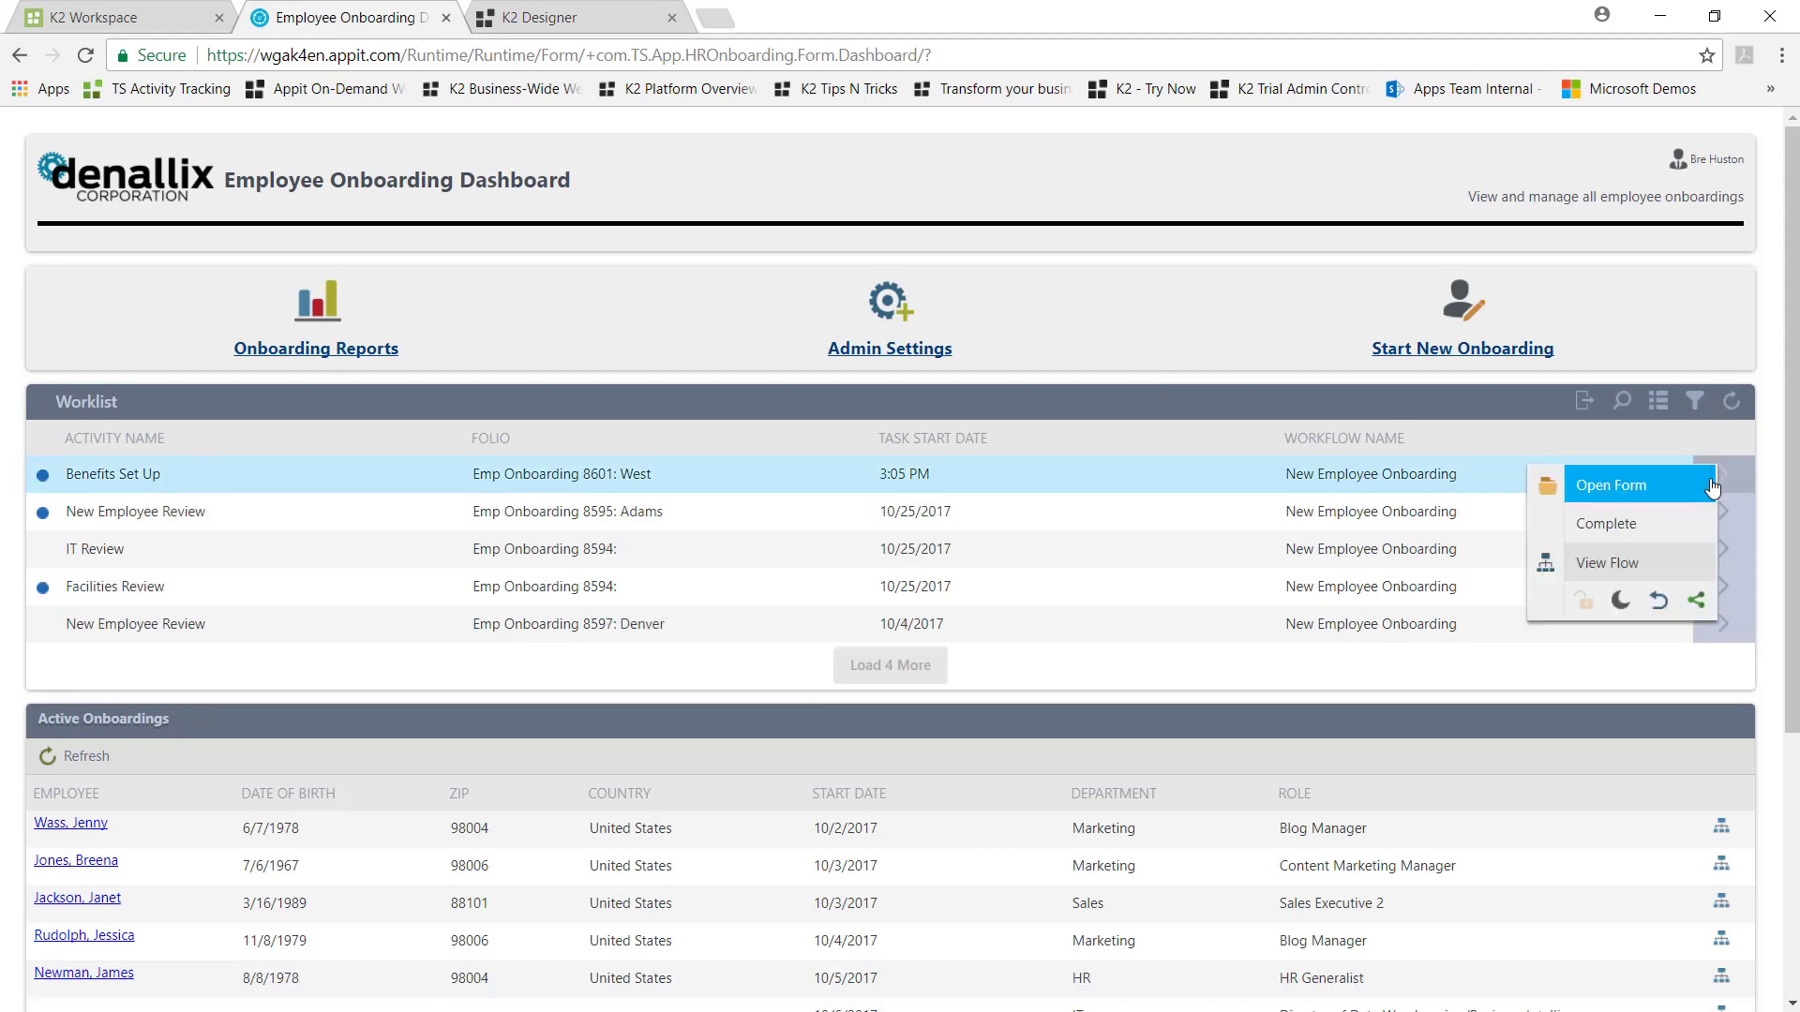
click(1691, 526)
click(604, 20)
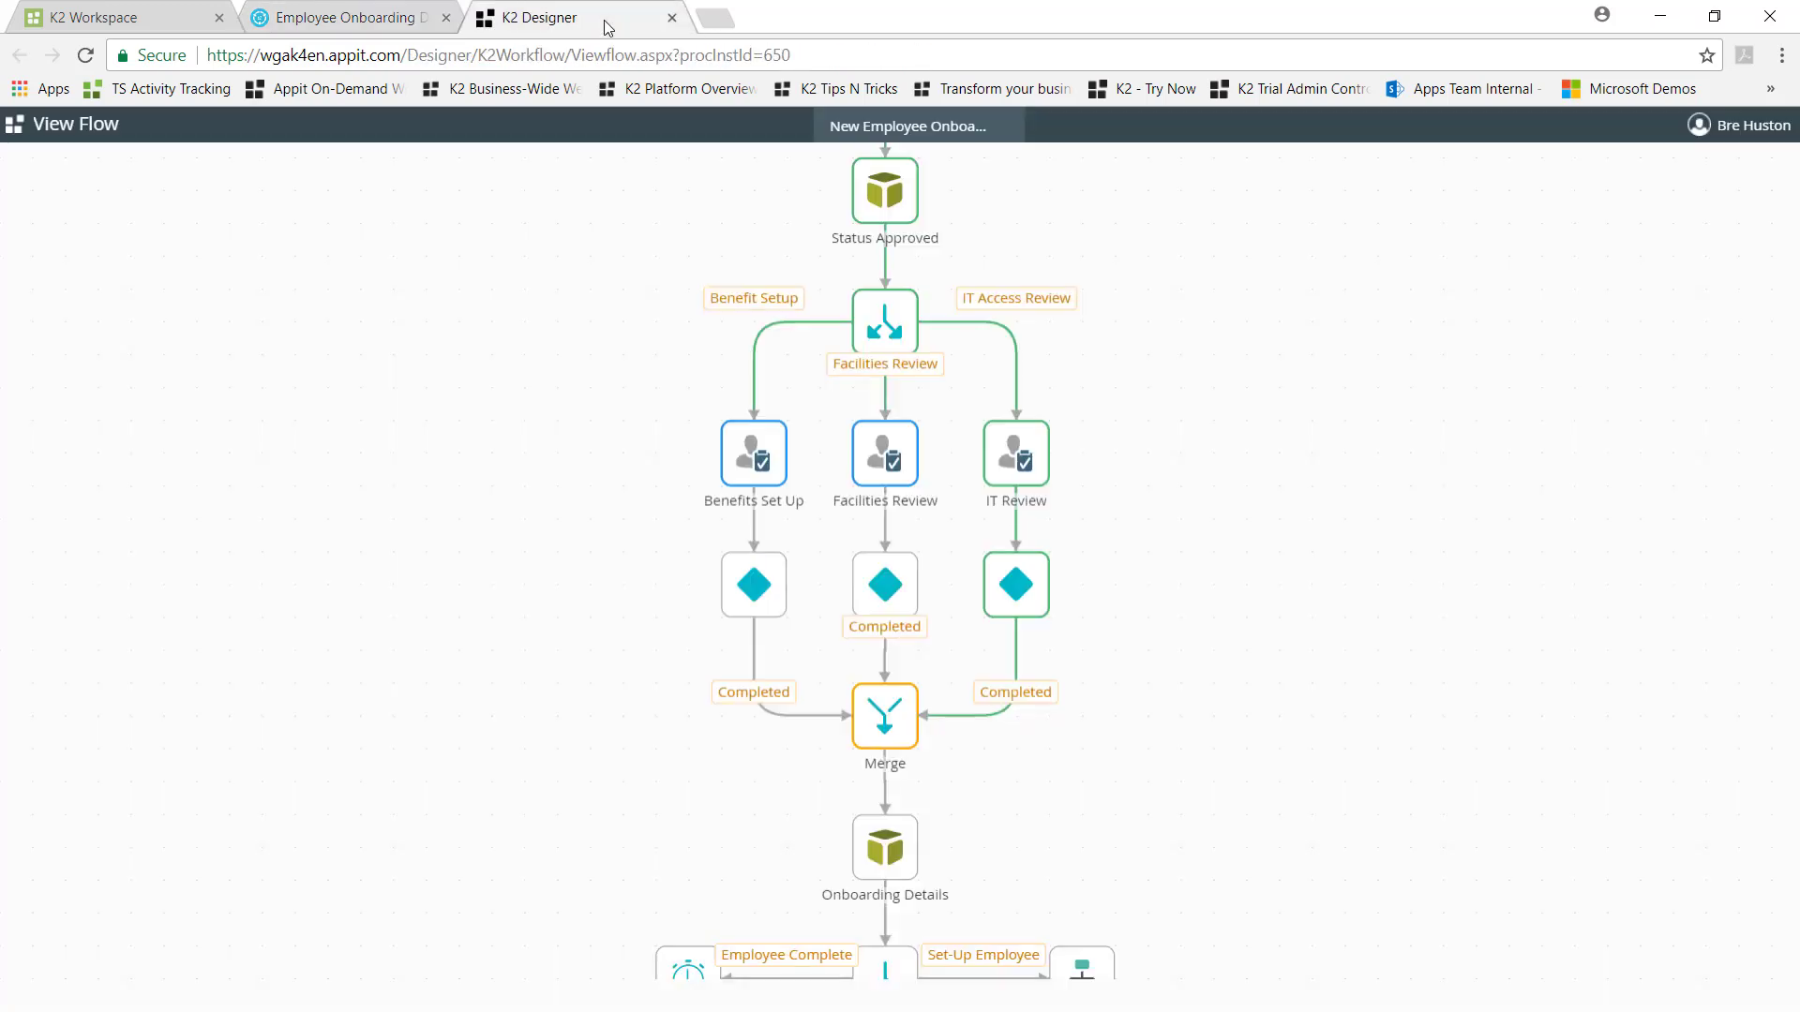
drag(1369, 437, 1354, 220)
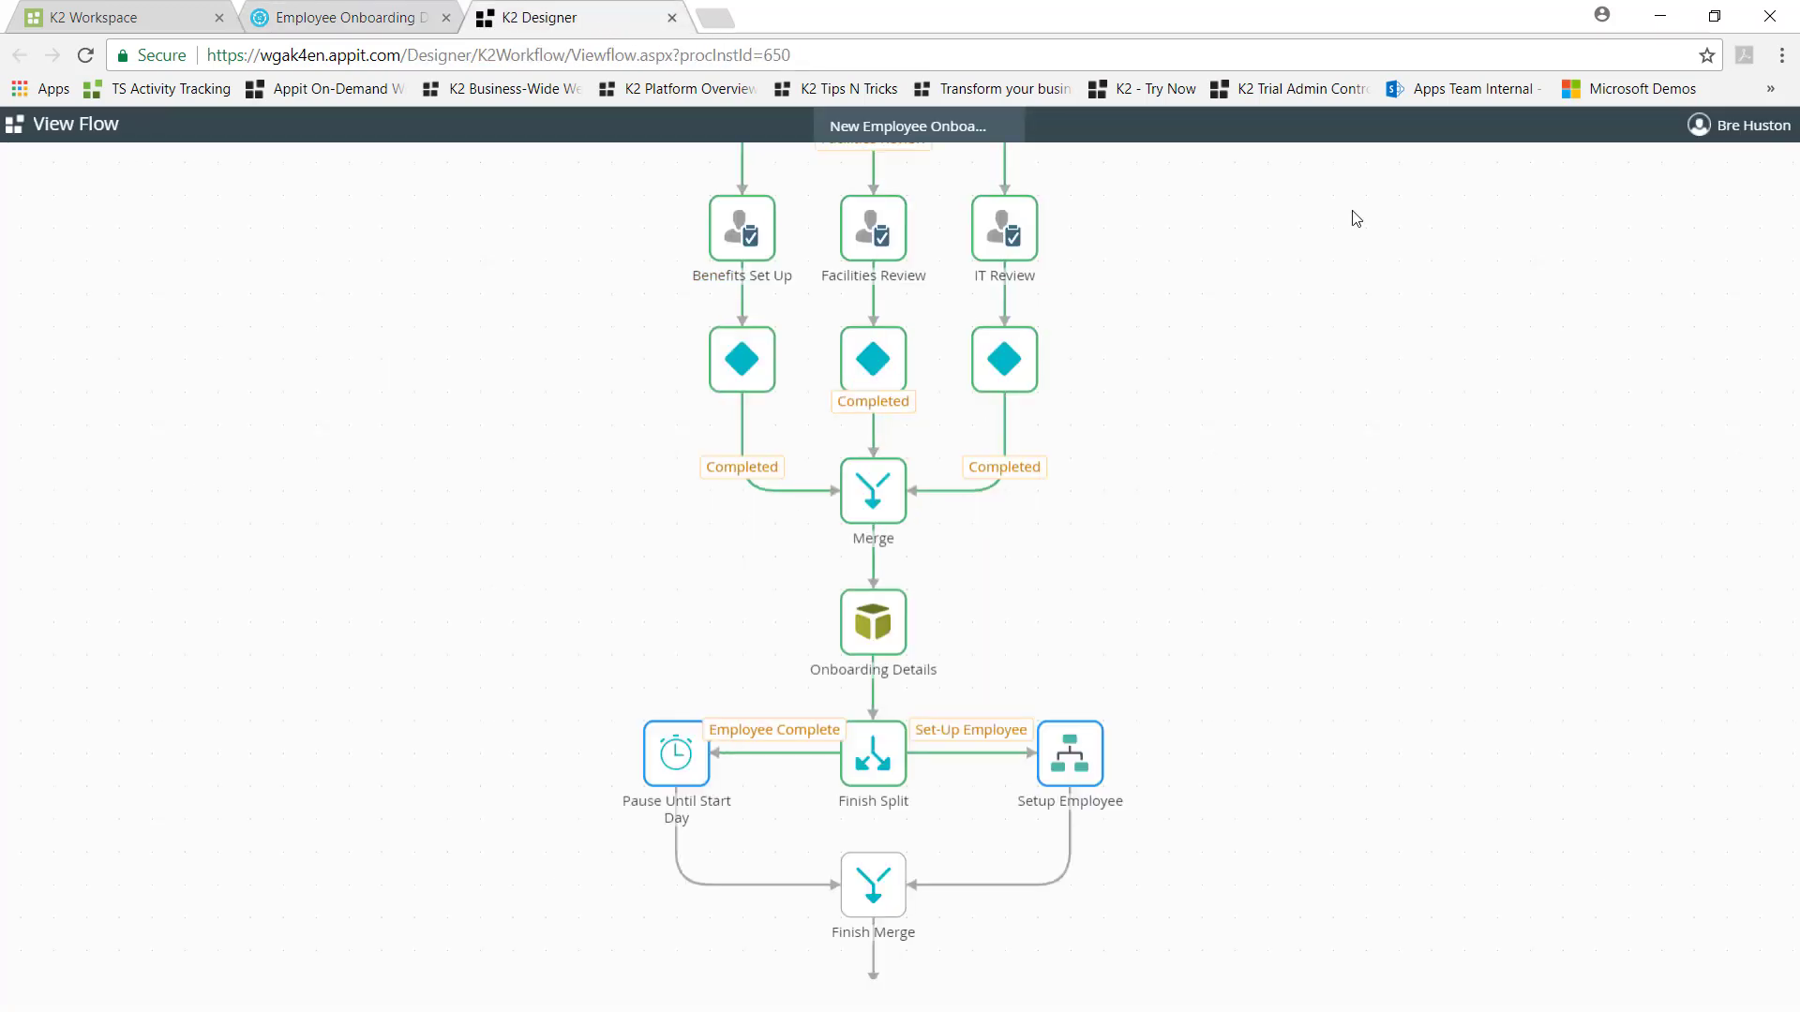